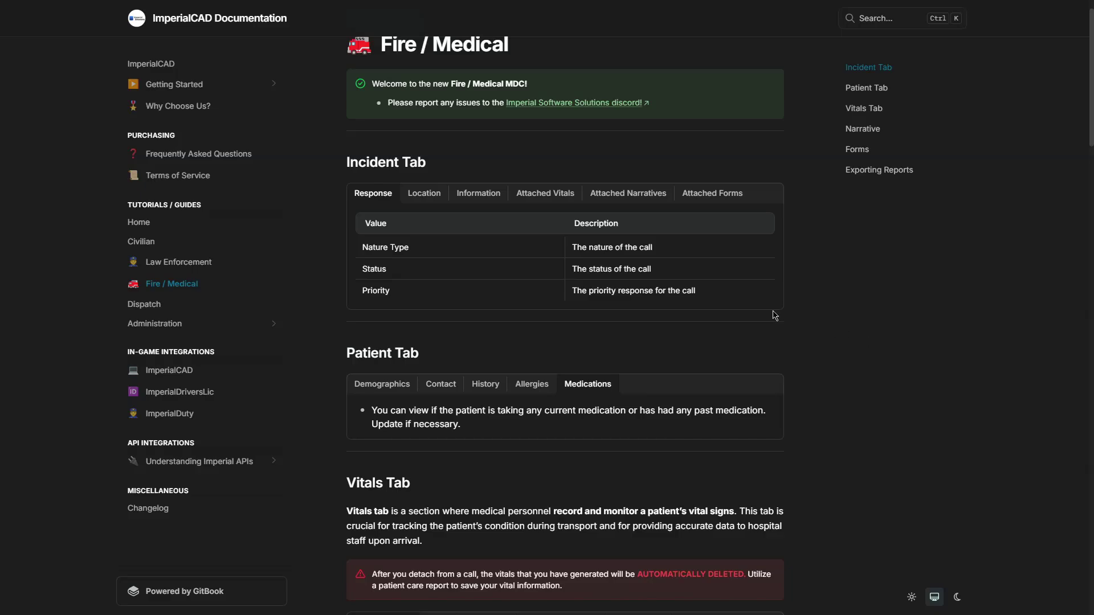
# Step: Scroll the Fire / Medical guide past the Patient, Vitals and Narrative tabs to Forms
pyautogui.scroll(-5, 863, 392)
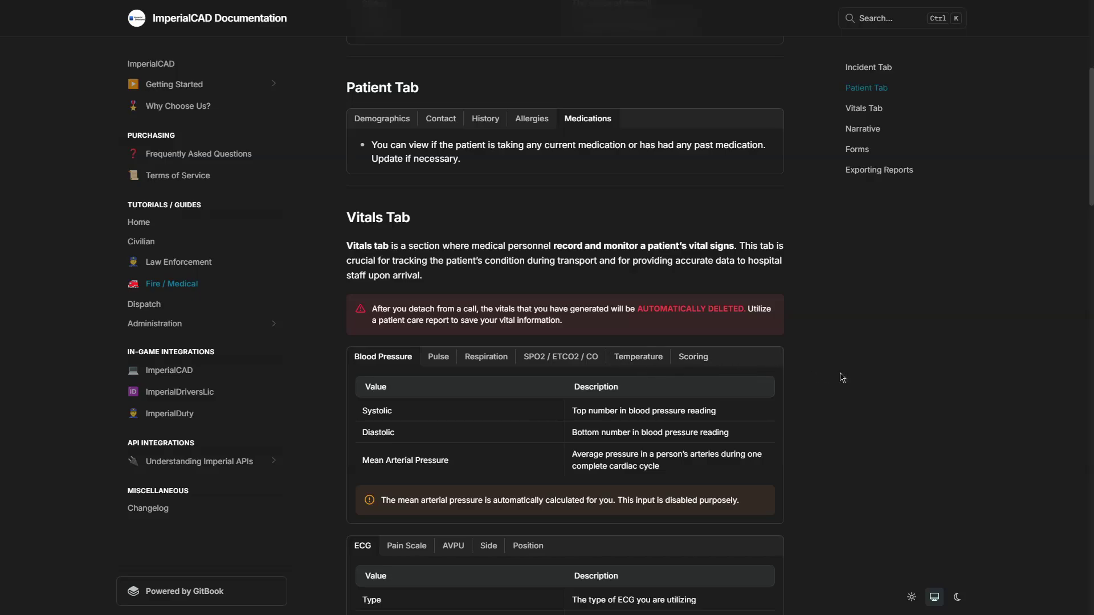
pyautogui.scroll(-3, 839, 377)
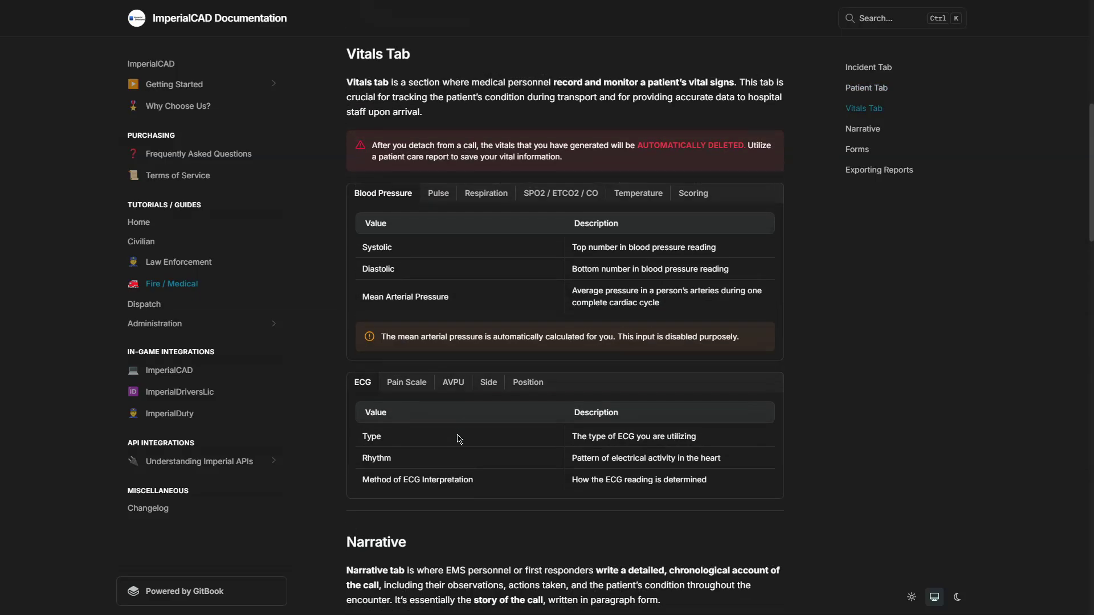
pyautogui.scroll(-1, 462, 419)
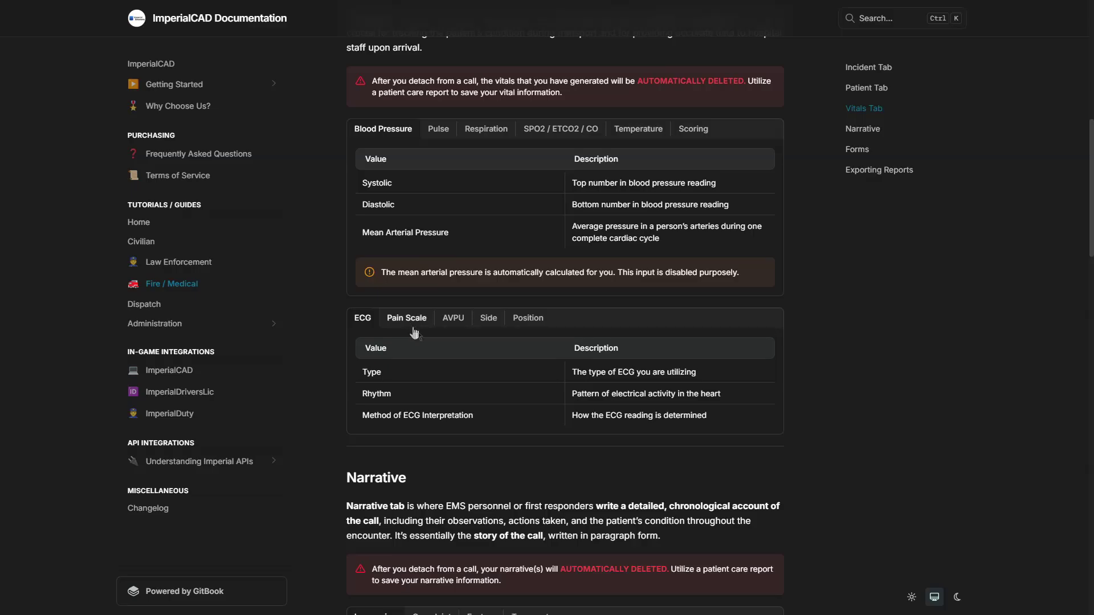
pyautogui.scroll(-4, 433, 353)
pyautogui.scroll(-5, 442, 367)
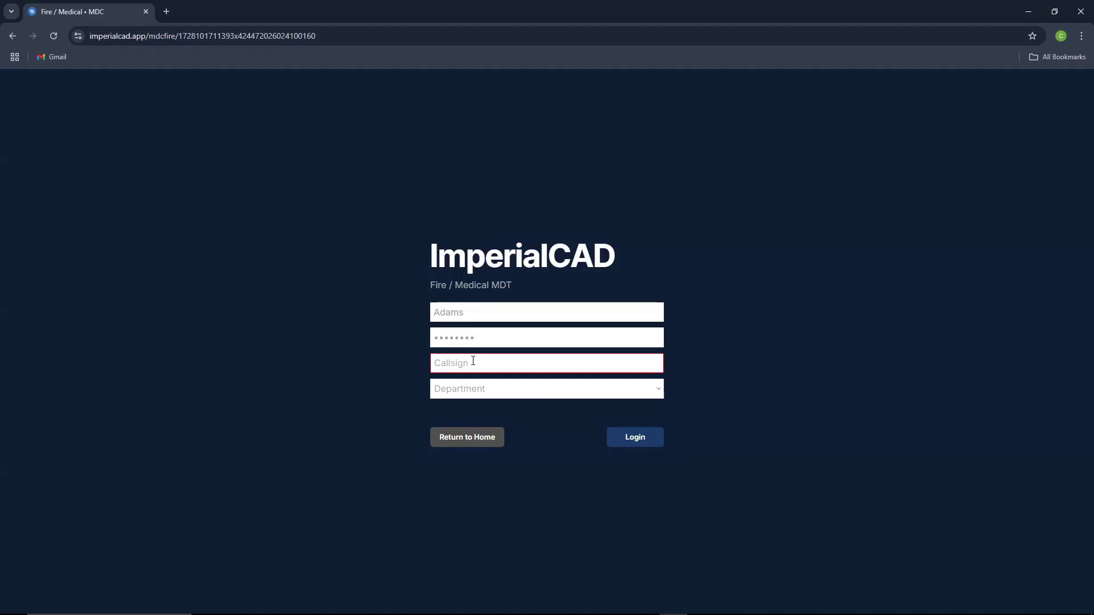
# Step: Log in to the Fire / Medical MDT as callsign 321 with Tucson Fire Department
pyautogui.write('321')
pyautogui.click(498, 389)
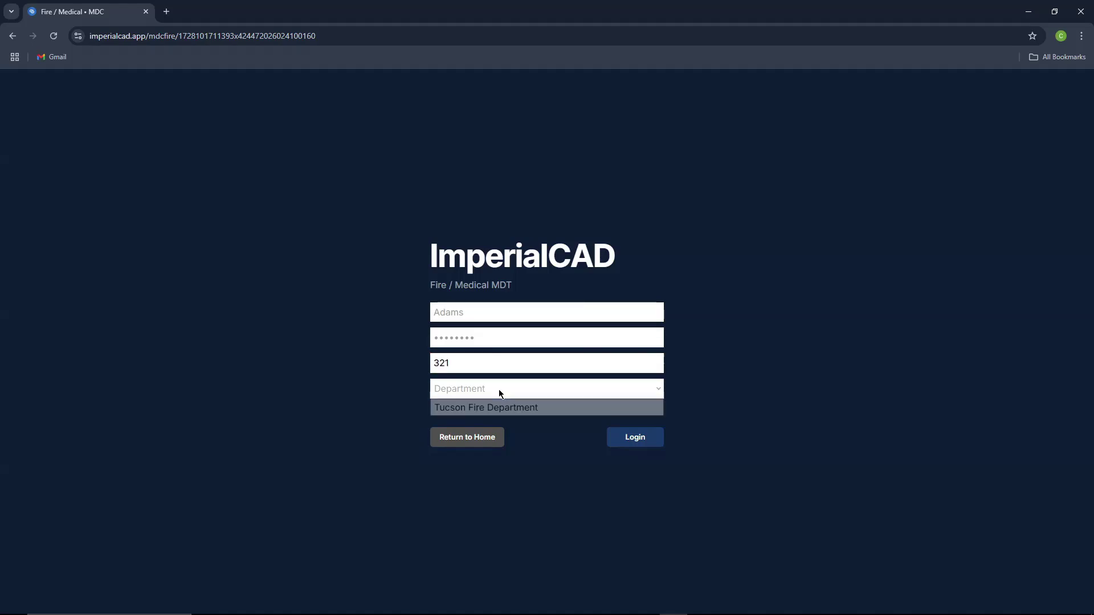
pyautogui.click(497, 403)
pyautogui.click(628, 441)
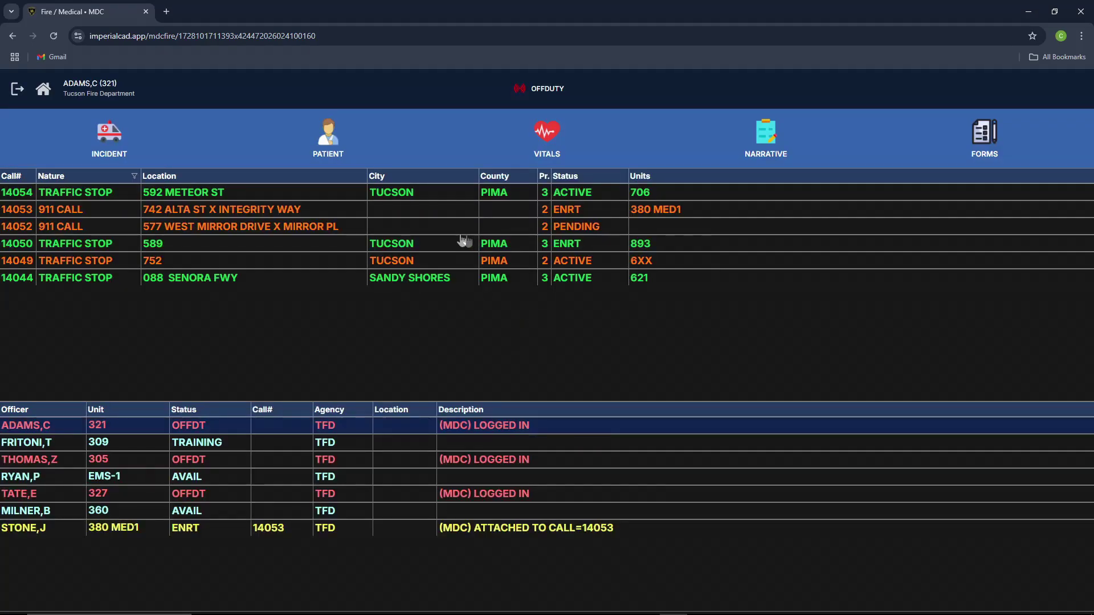
# Step: Put unit 321 on duty, mark it Available District, then set it to Training
pyautogui.click(542, 92)
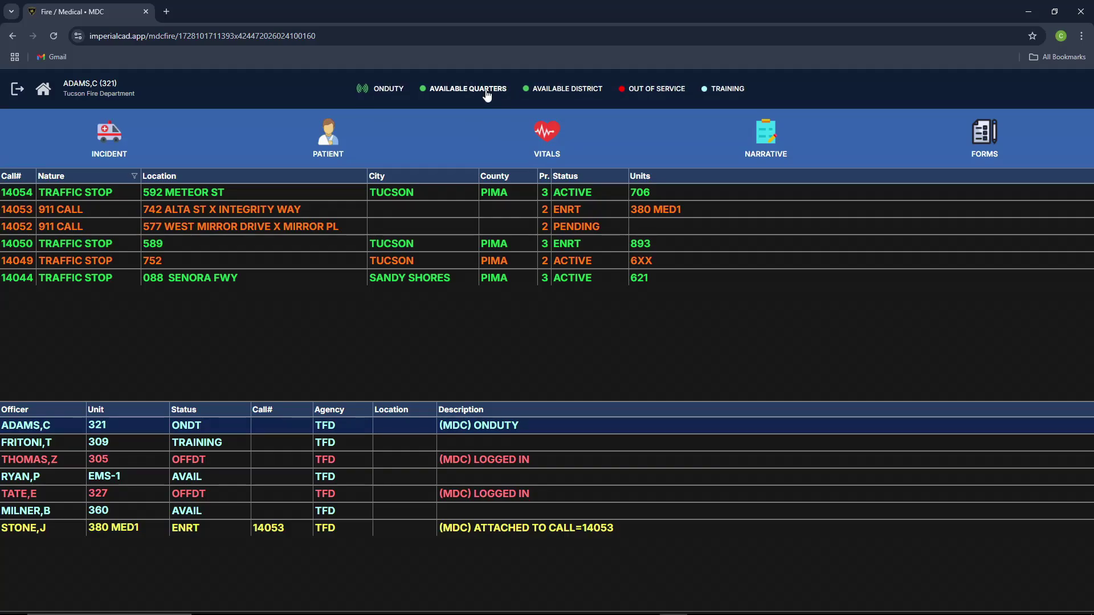
pyautogui.click(487, 95)
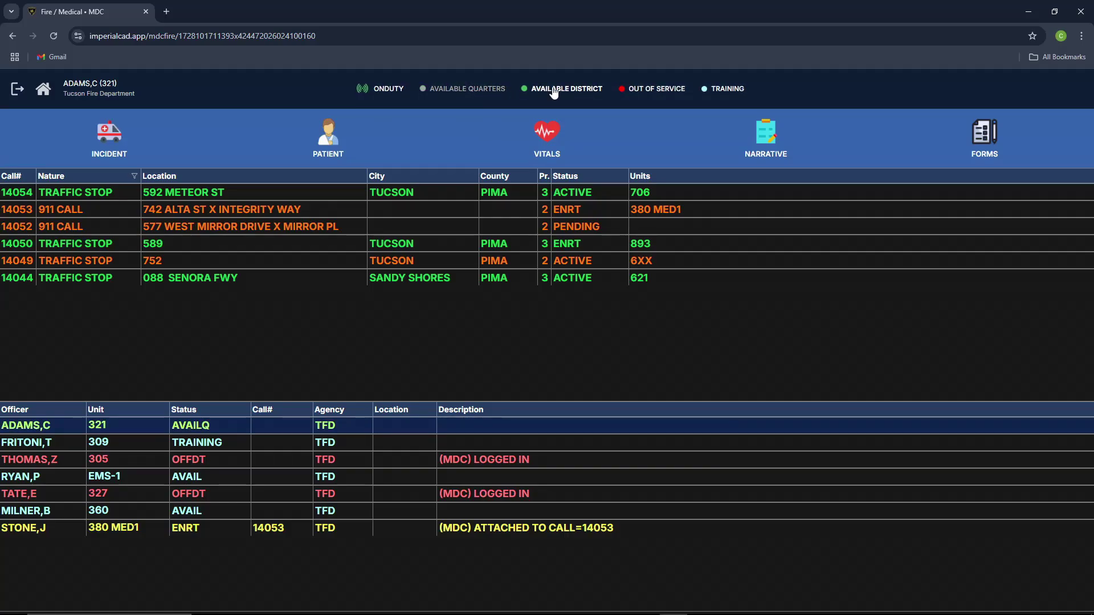
pyautogui.click(725, 93)
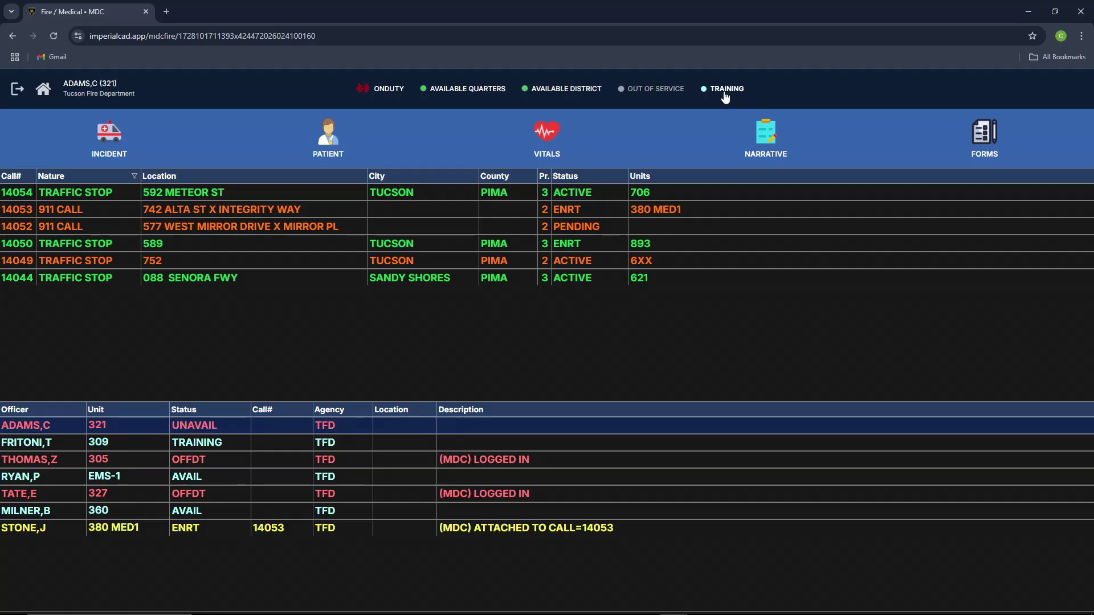
pyautogui.click(87, 93)
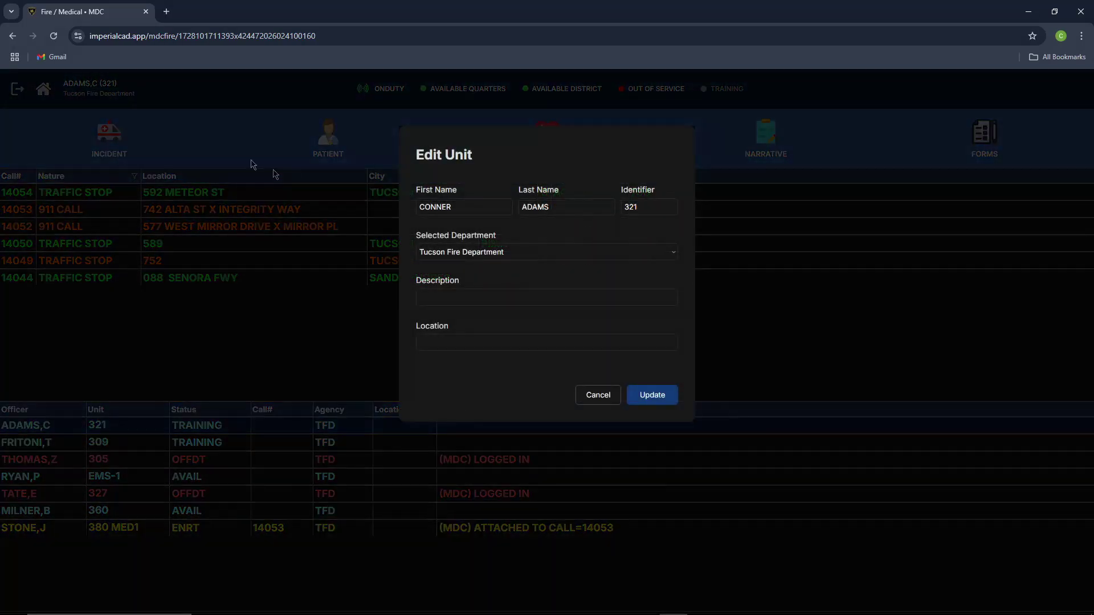
pyautogui.click(351, 209)
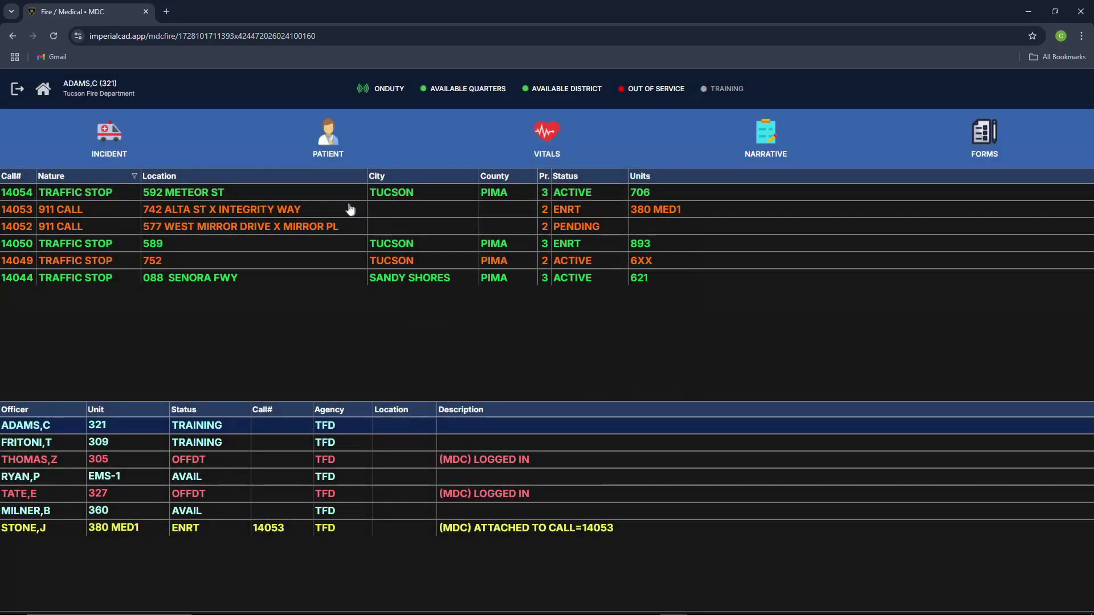
# Step: Start a new incident with nature Family Fight, status ACTIVE and priority 1
pyautogui.click(109, 139)
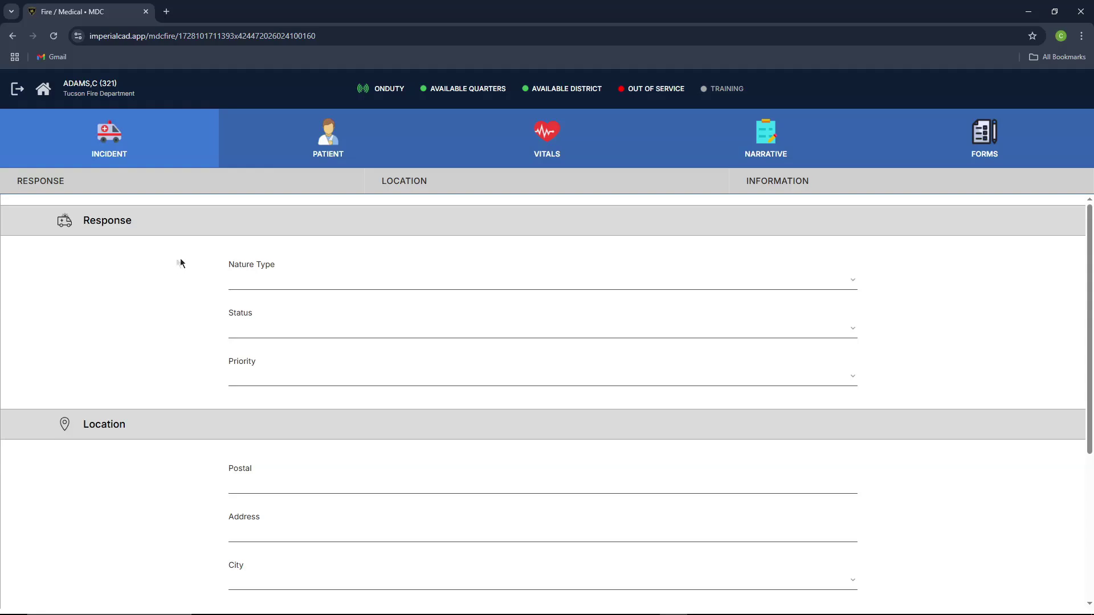
pyautogui.click(246, 284)
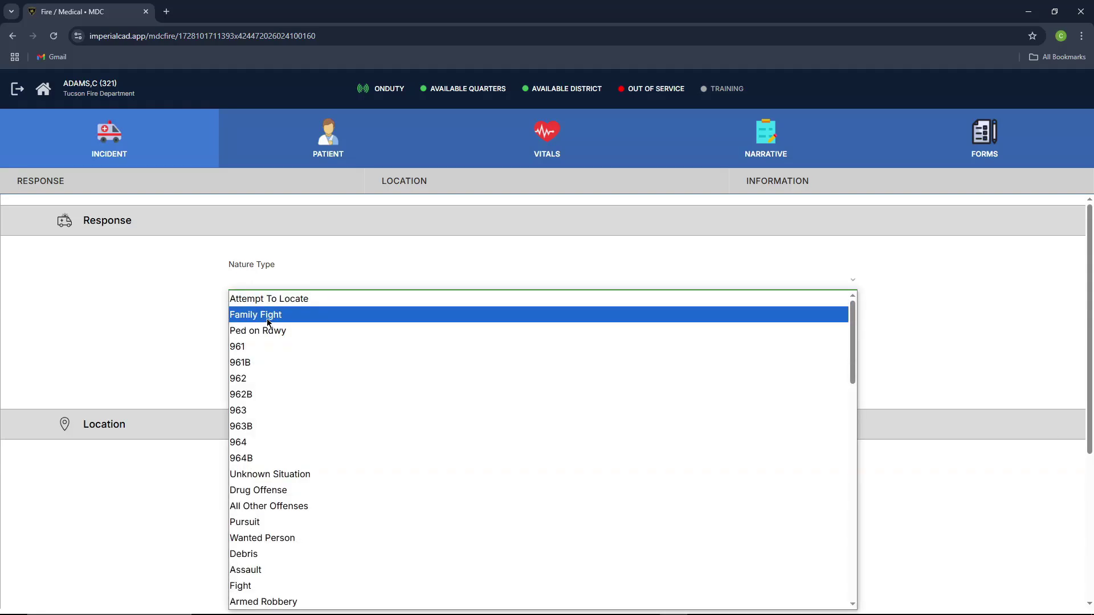
pyautogui.click(265, 316)
pyautogui.click(259, 329)
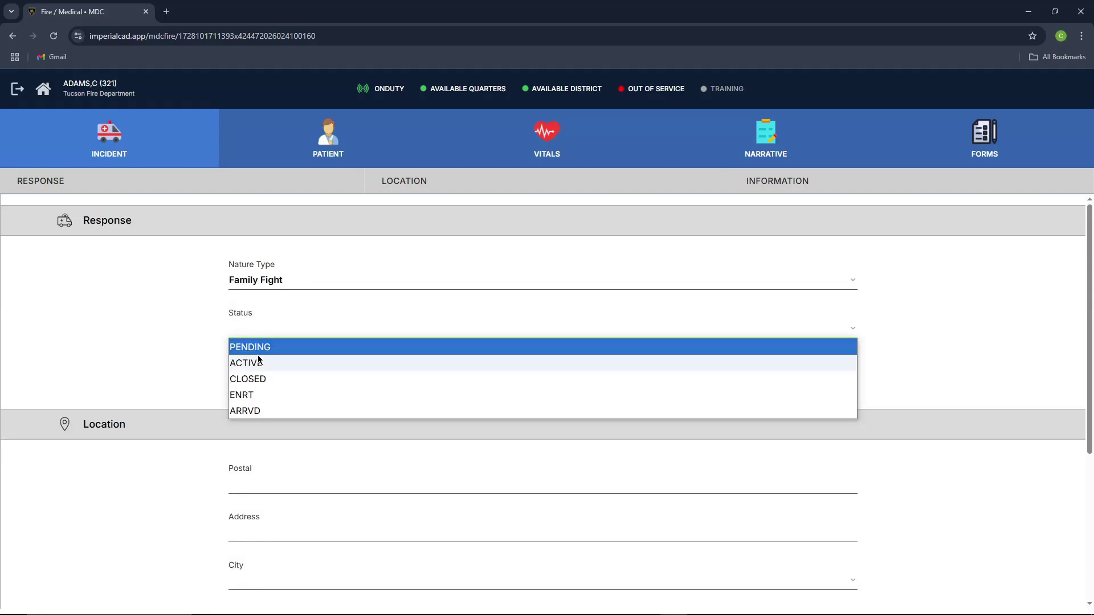
pyautogui.click(255, 363)
pyautogui.click(254, 377)
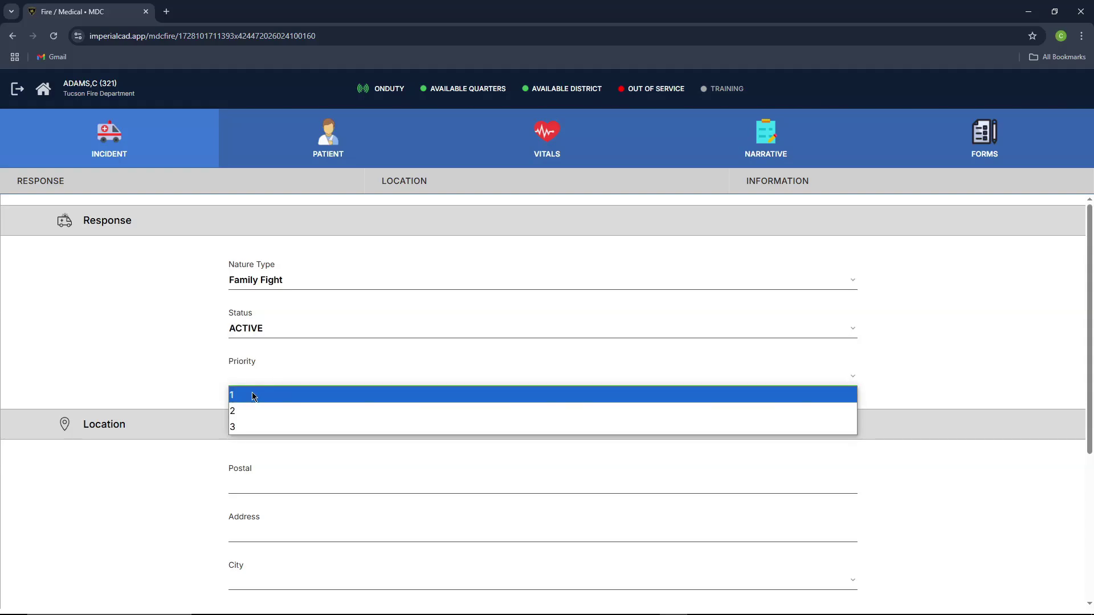
pyautogui.click(252, 393)
pyautogui.scroll(-1, 228, 379)
pyautogui.scroll(-1, 245, 388)
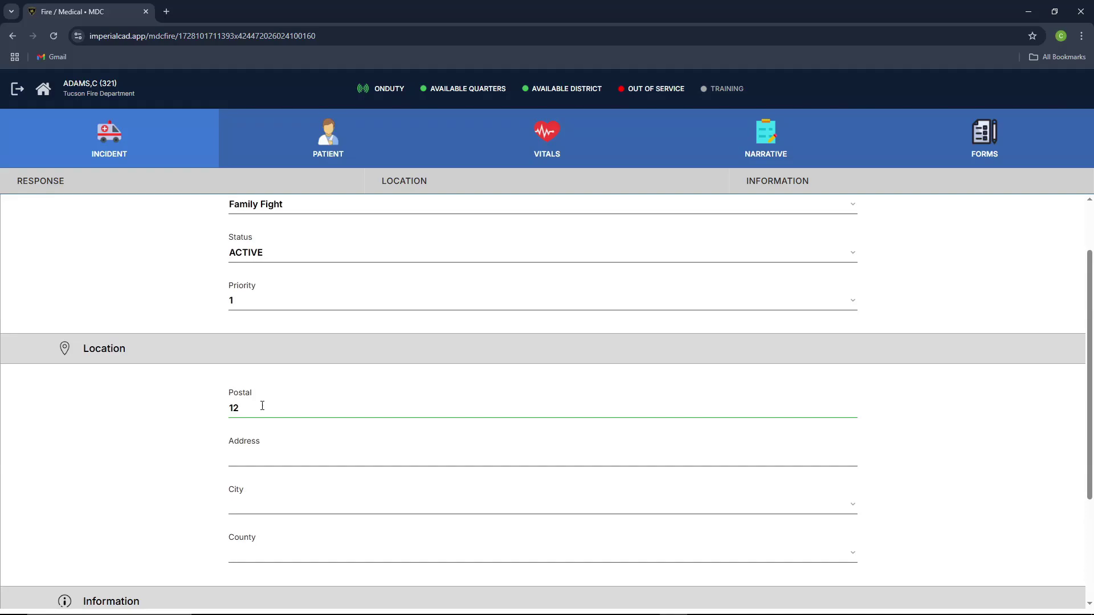
# Step: Enter 123 Phoenix St., Tucson, Pima with note 'Testing. Do not remove' and create the call
pyautogui.click(261, 464)
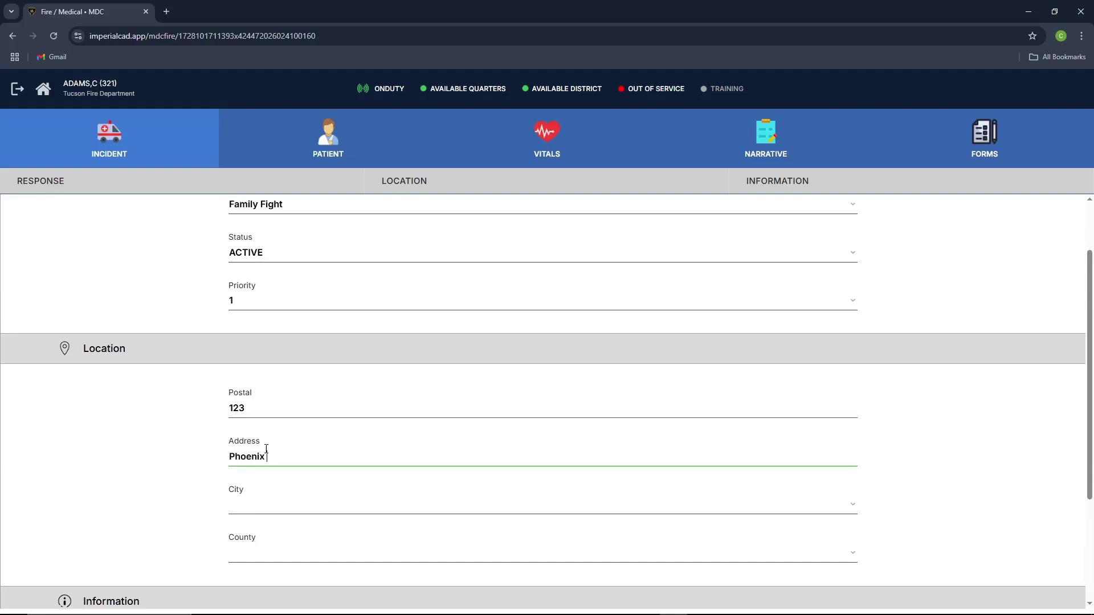
pyautogui.scroll(-2, 266, 450)
pyautogui.click(253, 391)
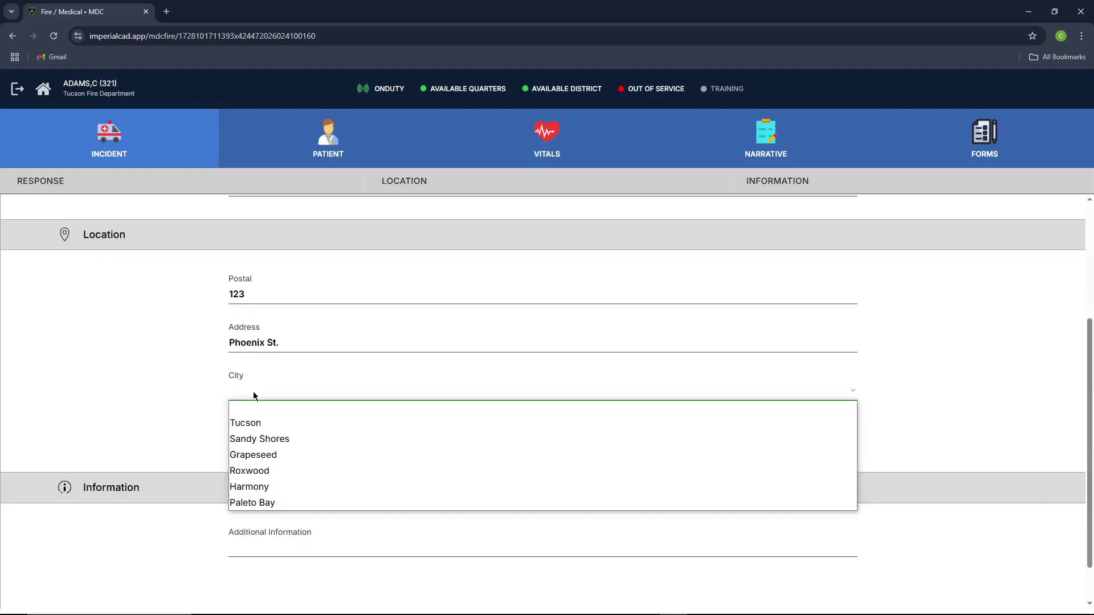
pyautogui.click(258, 424)
pyautogui.click(262, 438)
pyautogui.click(262, 471)
pyautogui.scroll(-1, 276, 479)
pyautogui.click(279, 493)
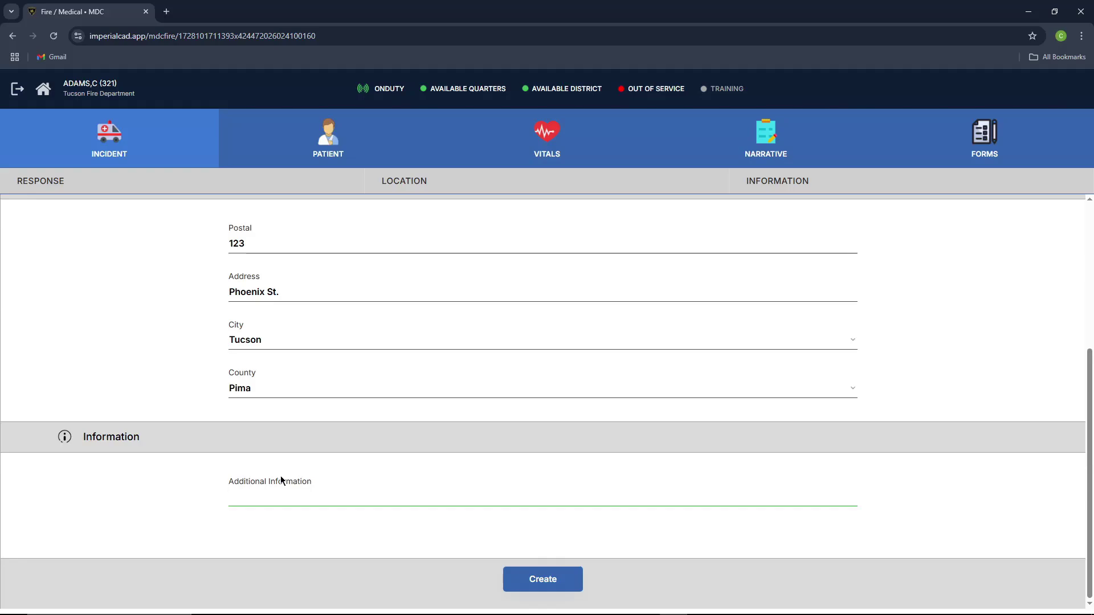
pyautogui.write('Testing. Do not remove')
pyautogui.click(548, 581)
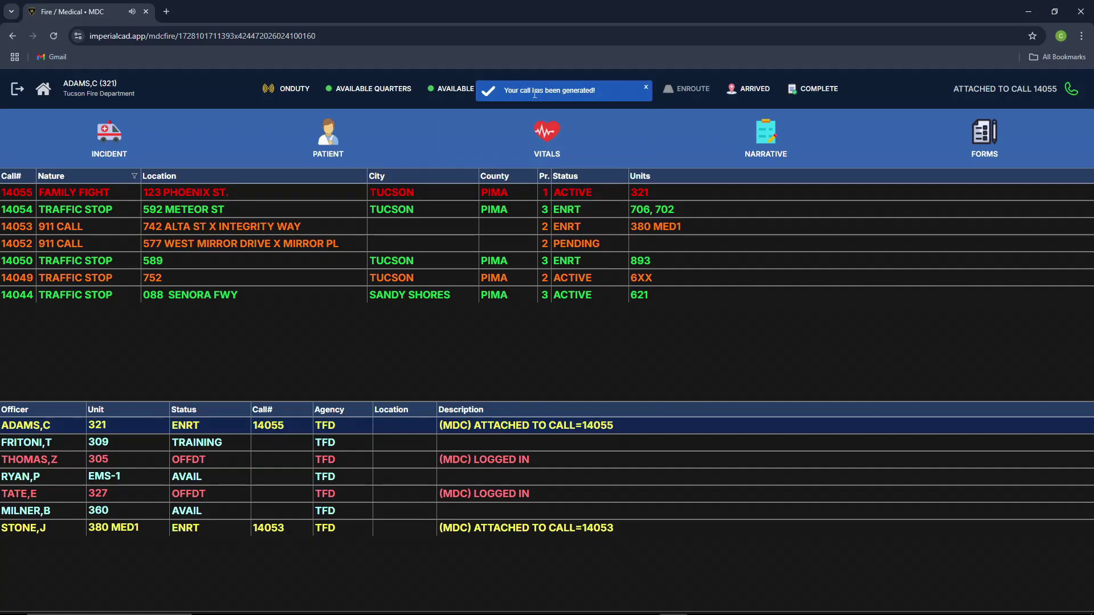
# Step: Open call 14055 and add the call note 'hello'
pyautogui.click(201, 197)
pyautogui.scroll(10, 217, 285)
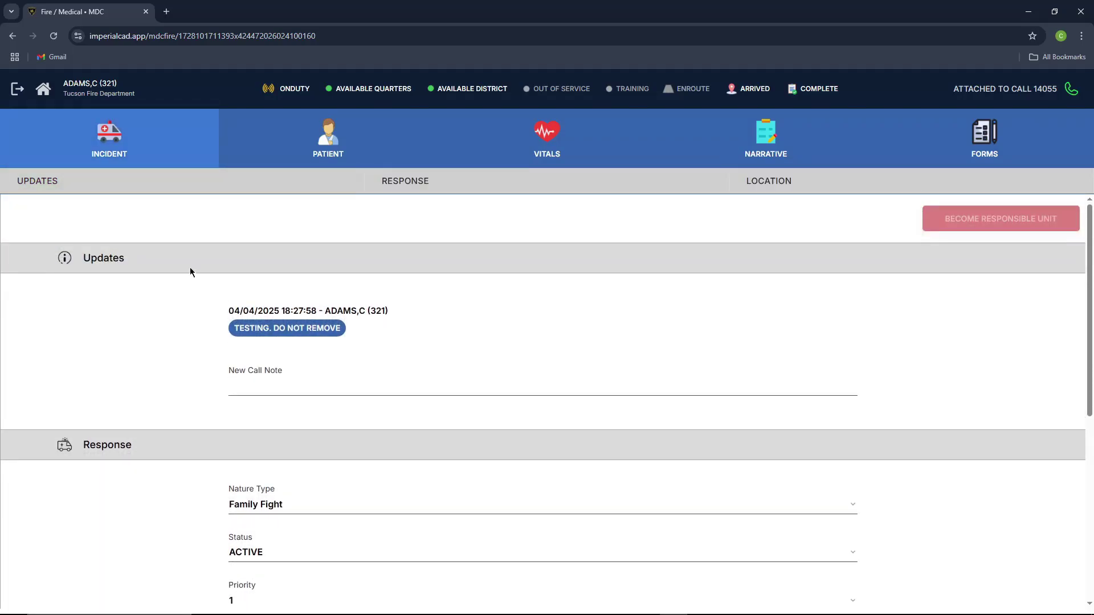
pyautogui.scroll(-1, 247, 295)
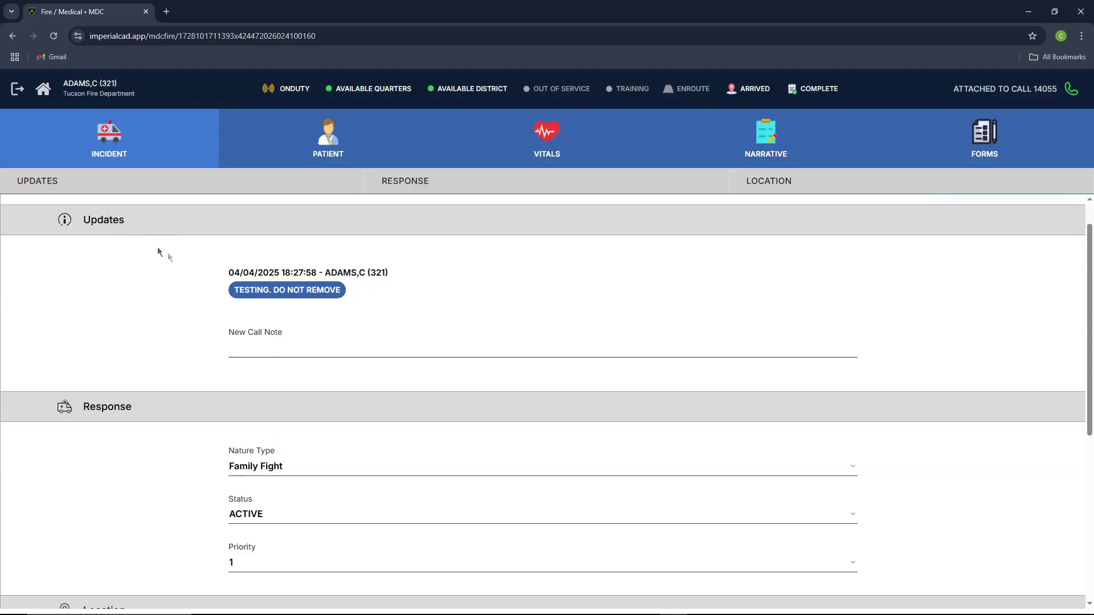
pyautogui.scroll(-5, 164, 370)
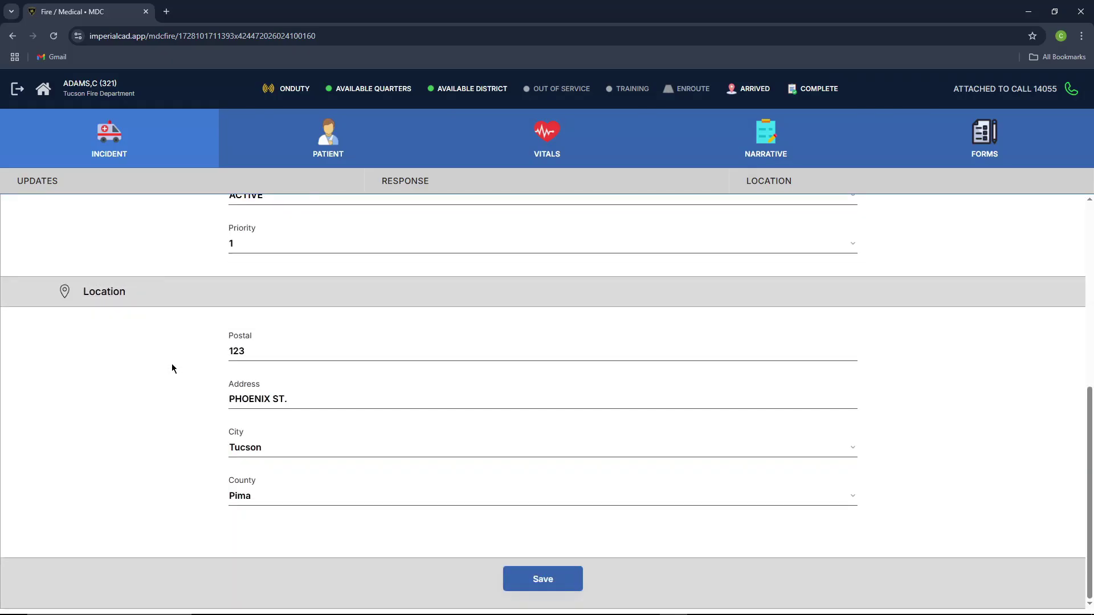
pyautogui.scroll(6, 174, 365)
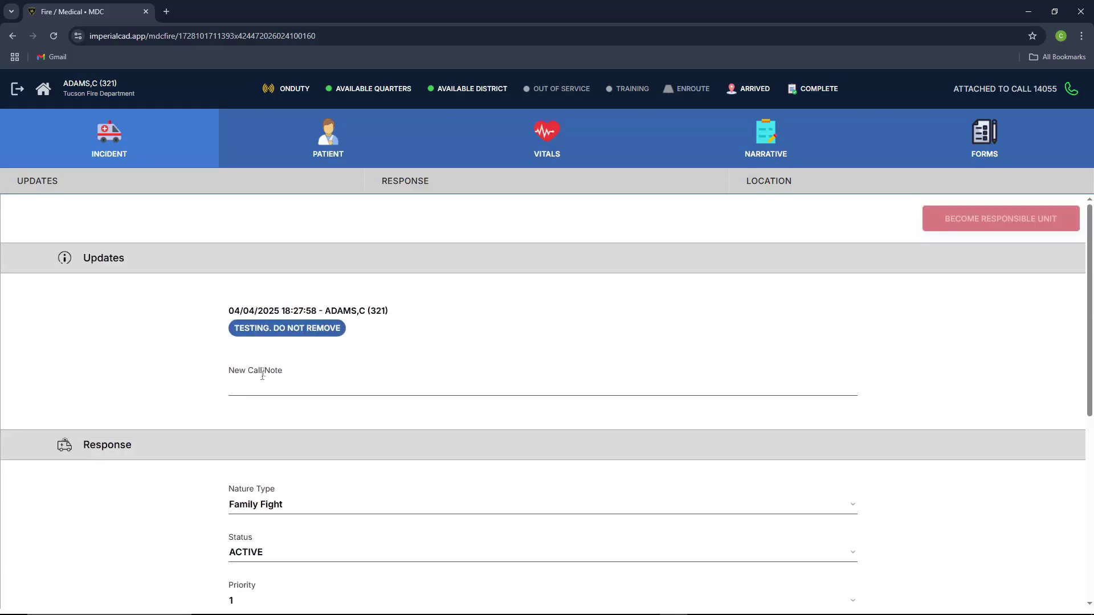
pyautogui.write('hello')
pyautogui.press('Return')
# Step: Change call 14055's priority to 2, save it, and reopen it from the call list
pyautogui.scroll(-2, 267, 382)
pyautogui.scroll(2, 268, 383)
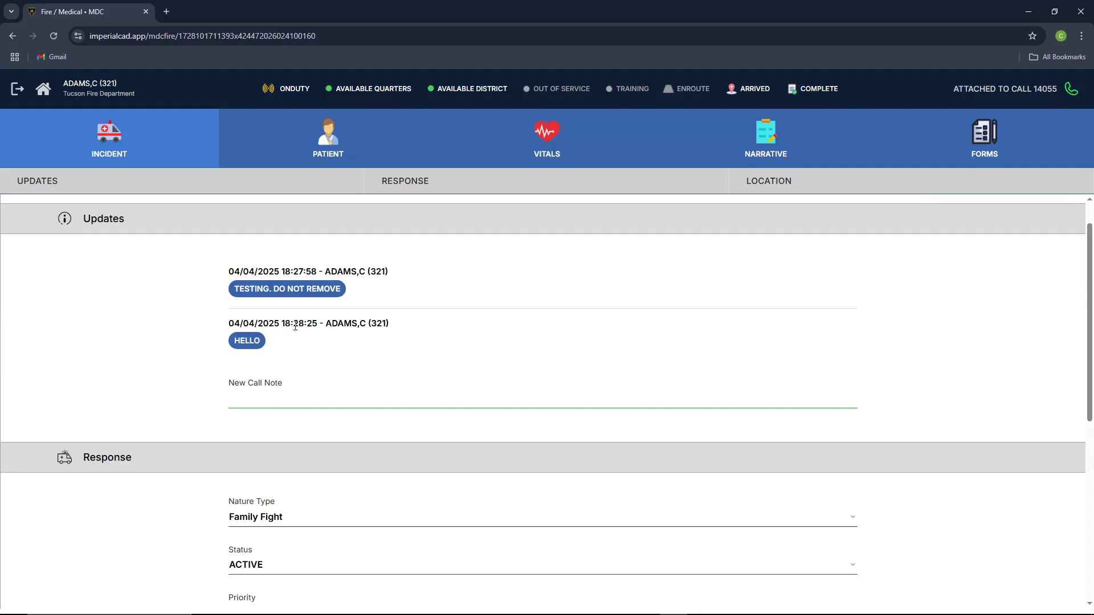
pyautogui.scroll(-5, 293, 331)
pyautogui.scroll(-1, 262, 346)
pyautogui.scroll(1, 269, 327)
pyautogui.click(256, 281)
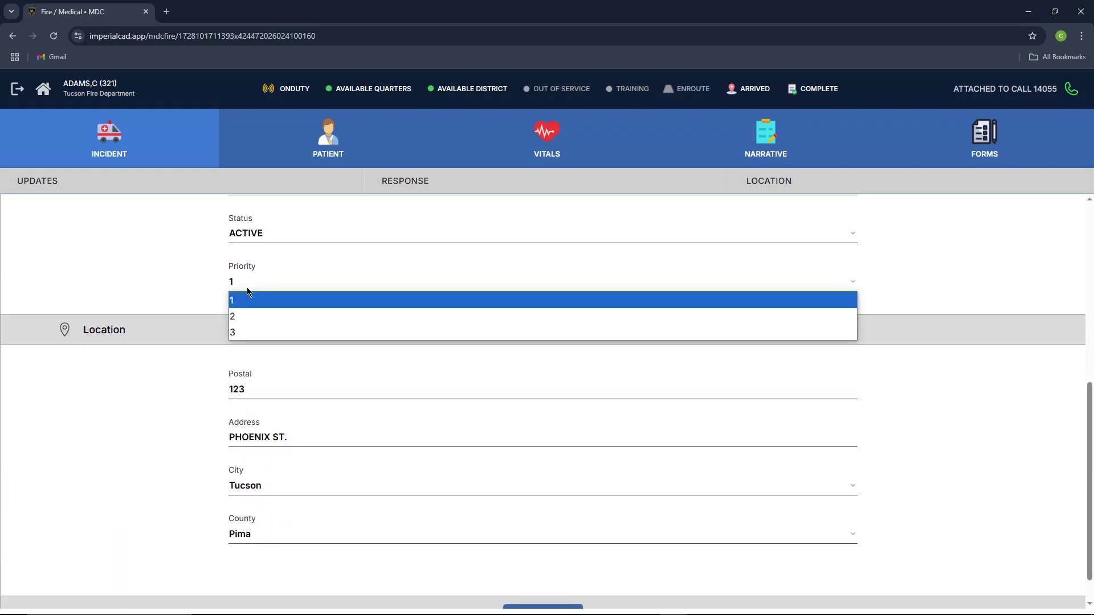
pyautogui.click(253, 313)
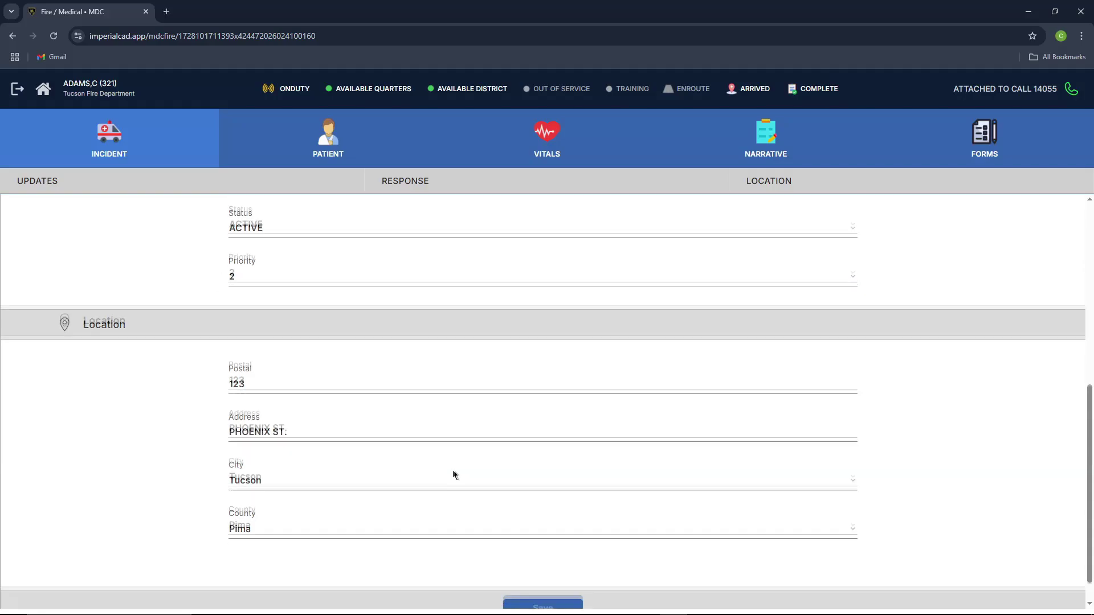
pyautogui.scroll(-1, 454, 476)
pyautogui.click(542, 580)
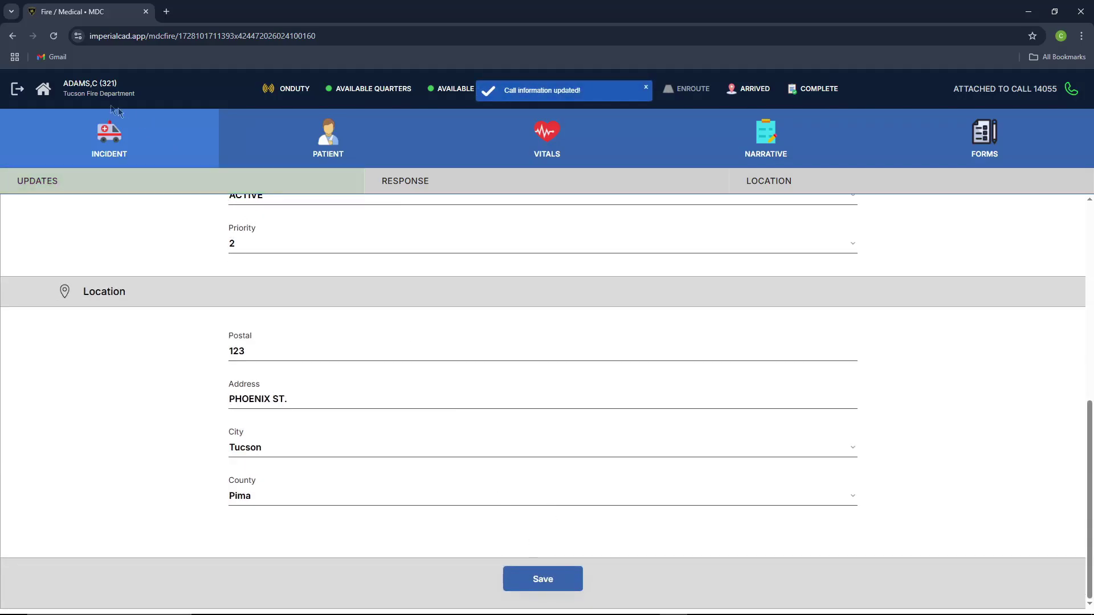
pyautogui.click(43, 88)
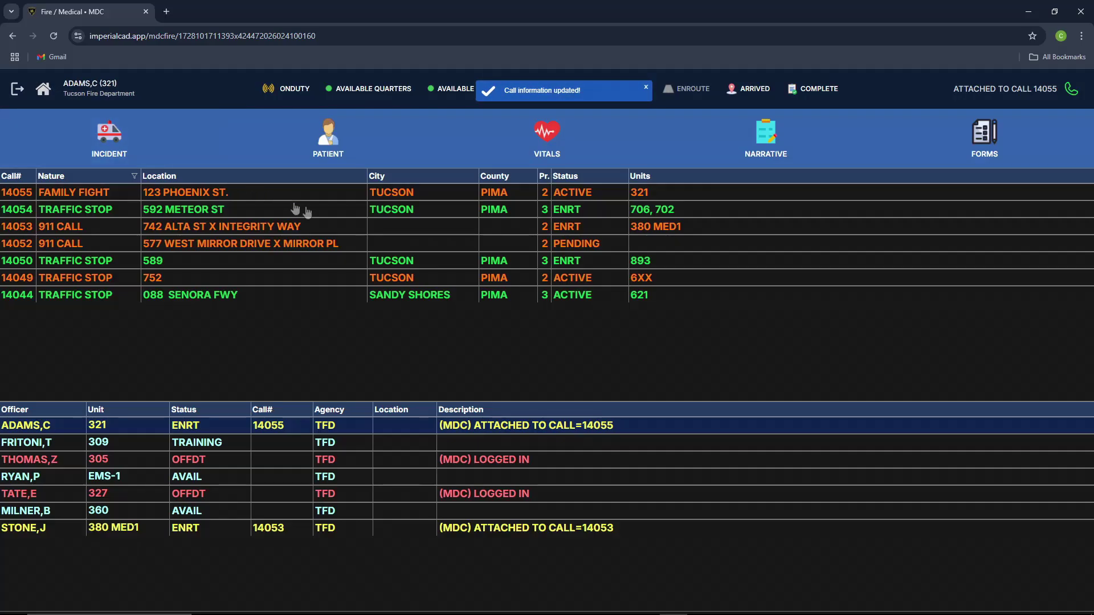
pyautogui.click(201, 197)
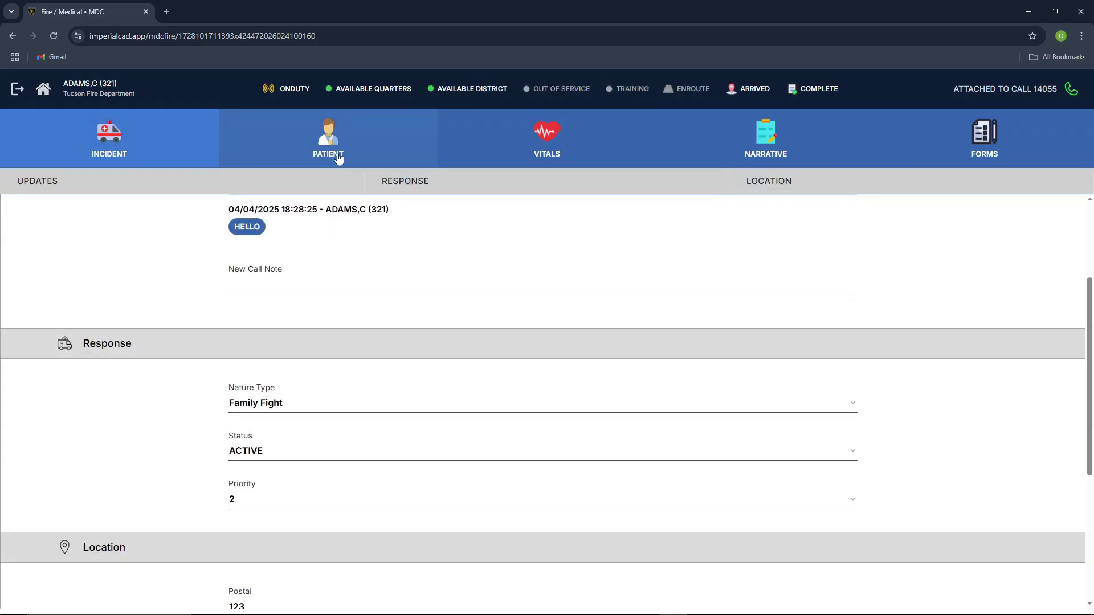
# Step: Show call 14055's Patient tab and review its Demographics, Contact, History and Allergies sections
pyautogui.click(339, 159)
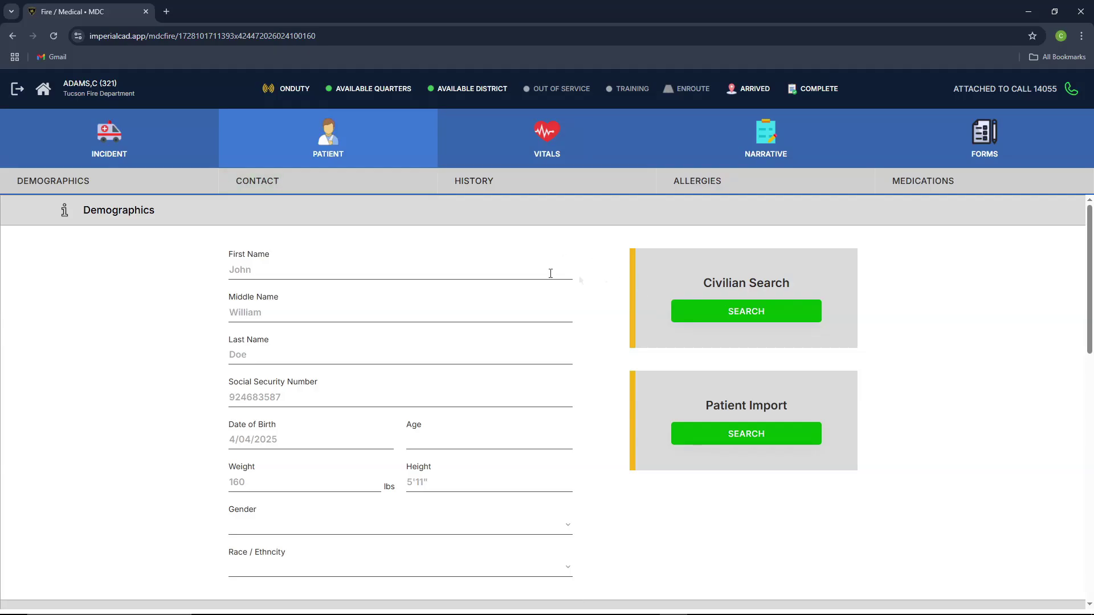
pyautogui.scroll(-2, 204, 294)
pyautogui.scroll(2, 203, 291)
pyautogui.scroll(-10, 195, 262)
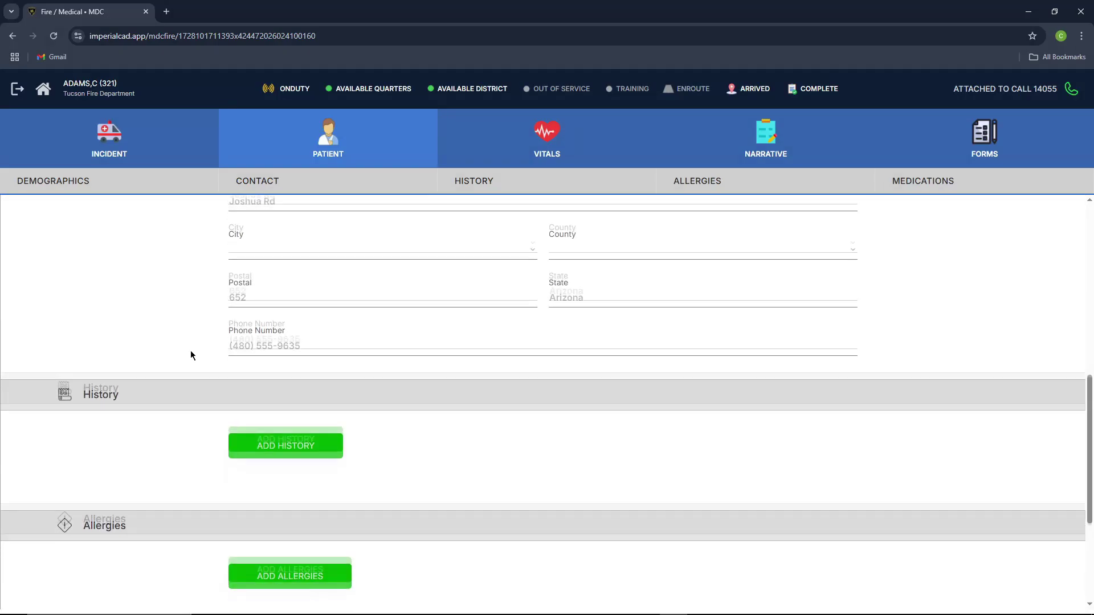
pyautogui.scroll(-2, 198, 359)
pyautogui.scroll(12, 200, 358)
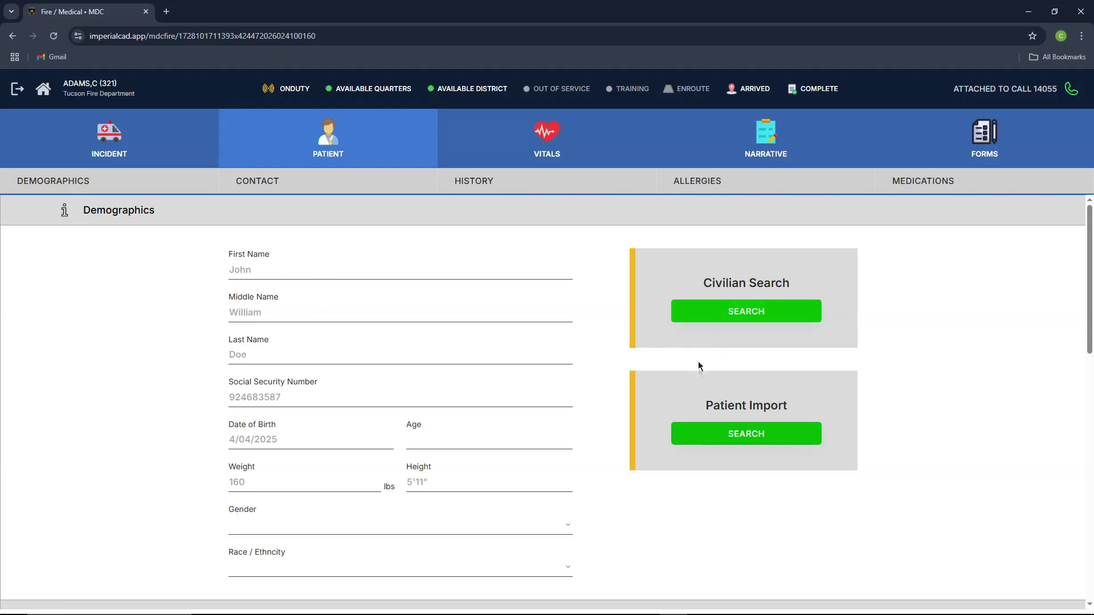
# Step: Search Patient Import by the patient's name and import the matching saved record
pyautogui.click(696, 433)
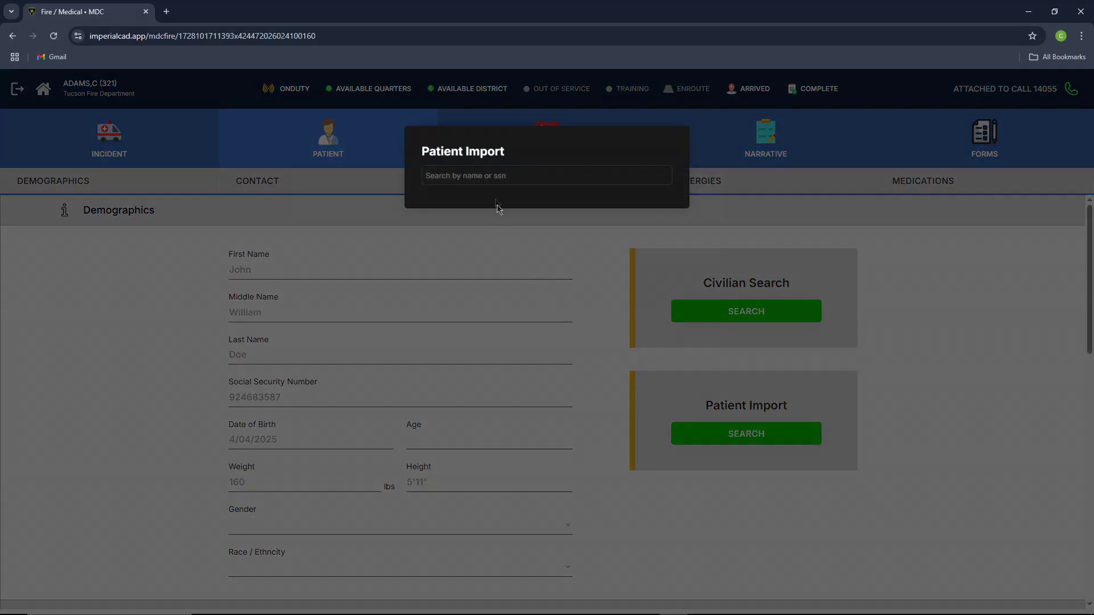
pyautogui.write('123')
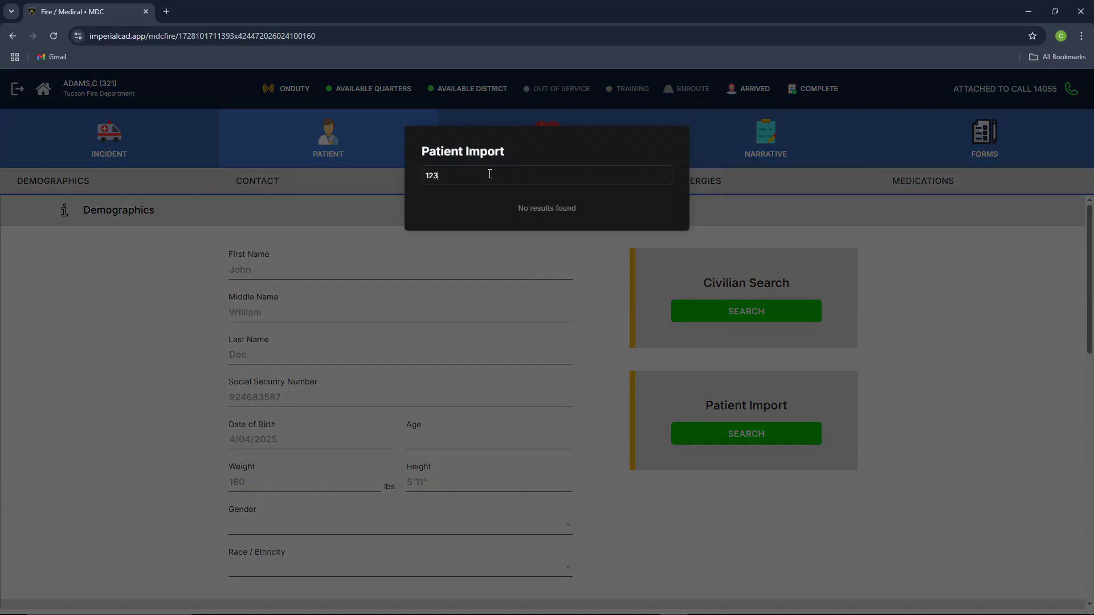
pyautogui.press('BackSpace')
pyautogui.write('donner')
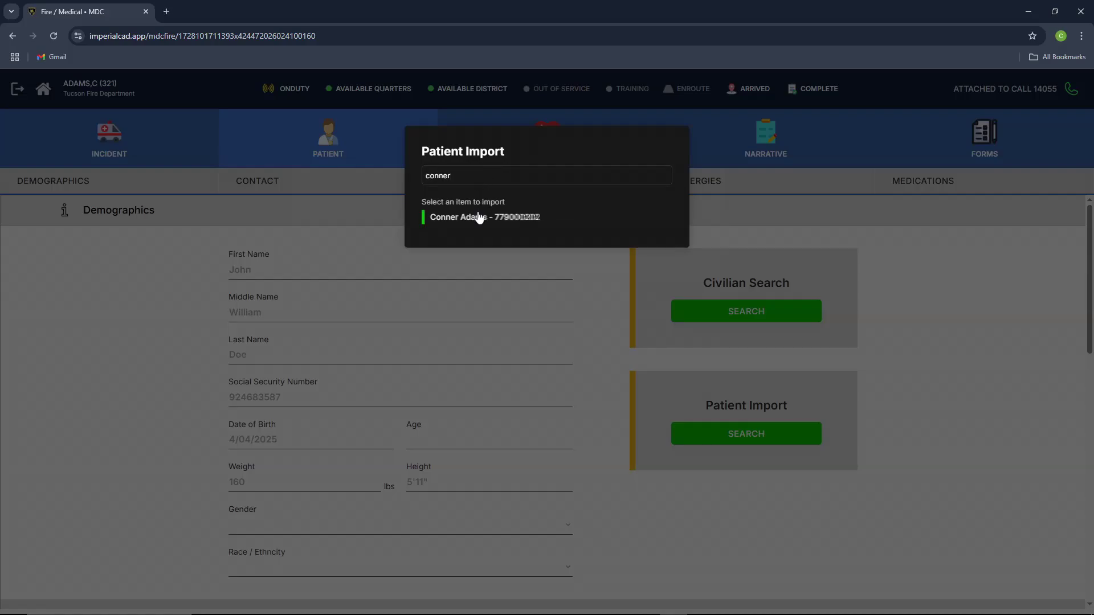
pyautogui.click(481, 219)
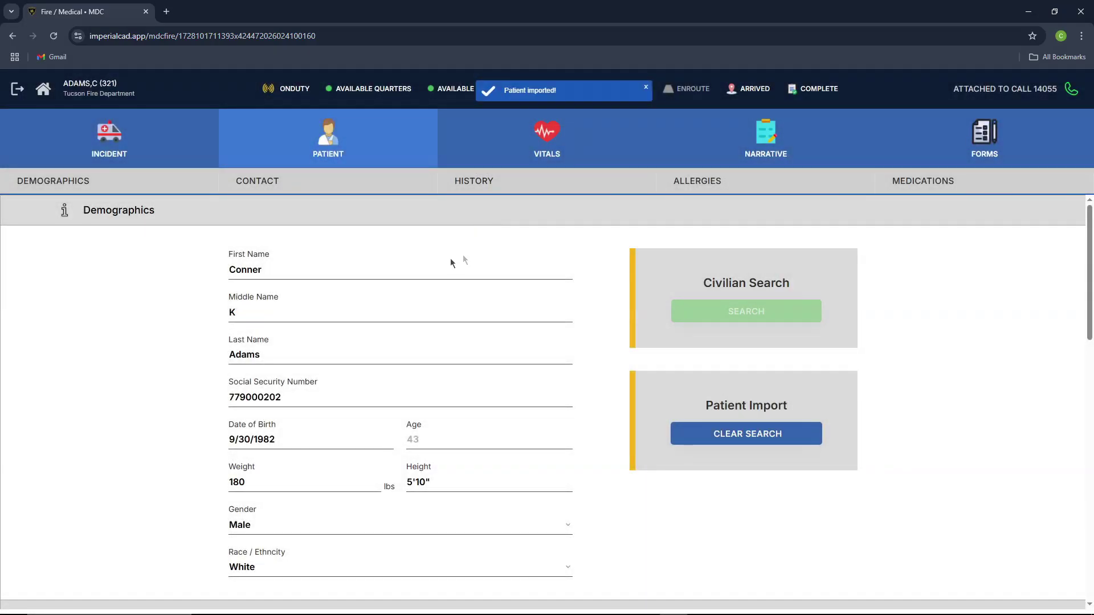
pyautogui.scroll(-5, 351, 278)
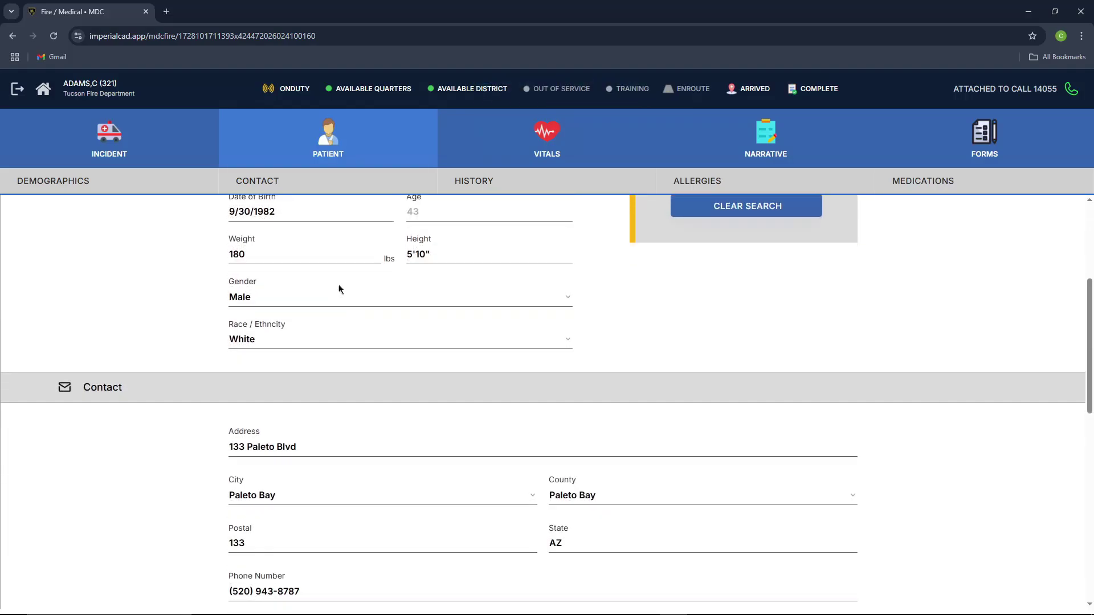
pyautogui.scroll(6, 464, 357)
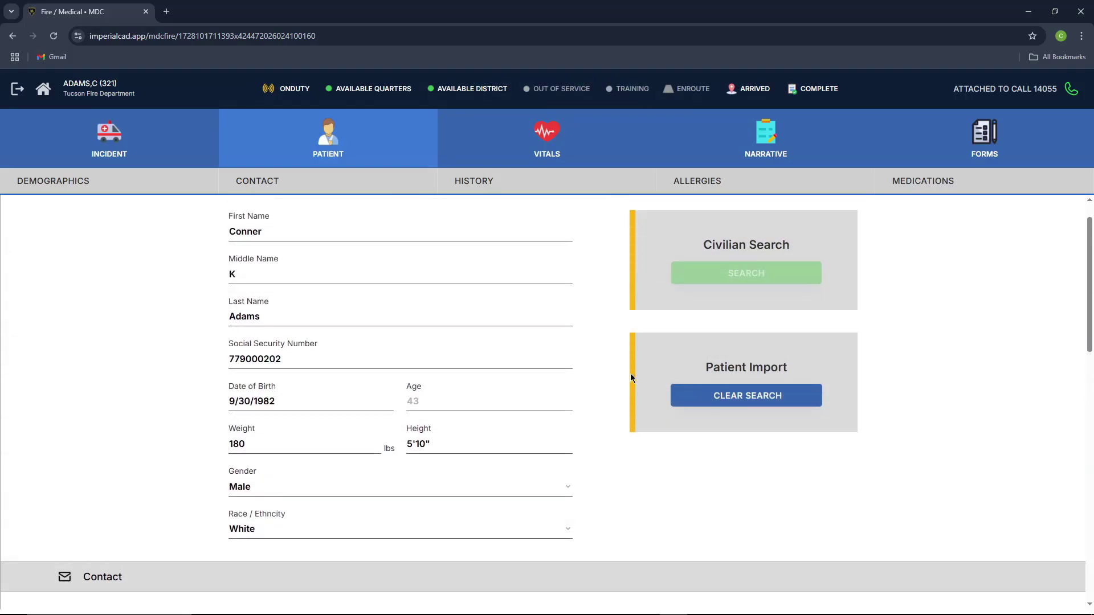
# Step: Clear the imported details, then import the same patient via Civilian Search and review the form
pyautogui.click(703, 400)
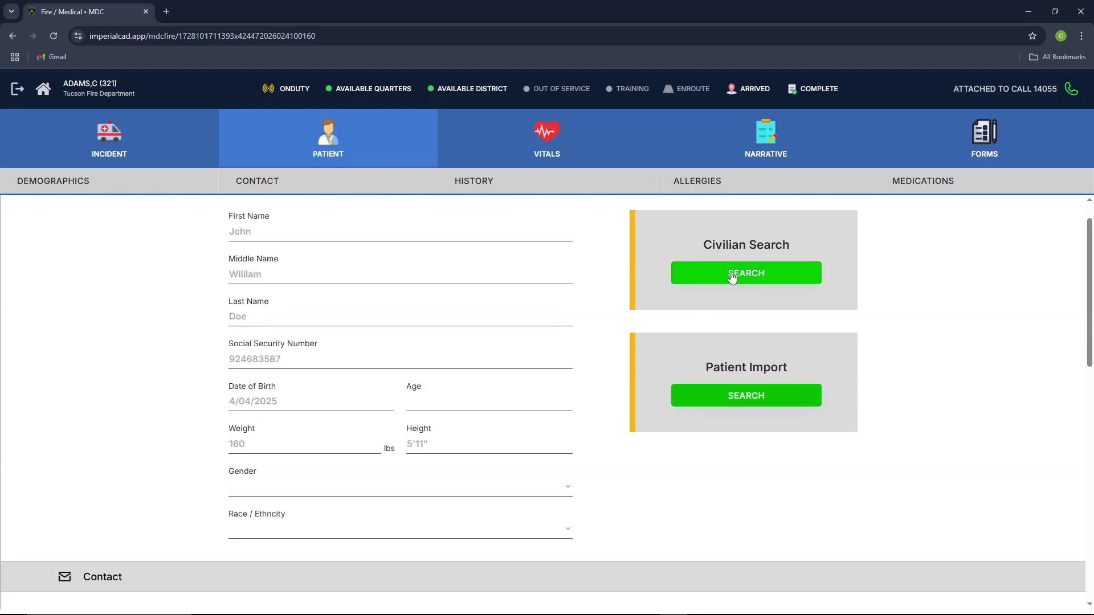
pyautogui.click(710, 276)
pyautogui.write('co')
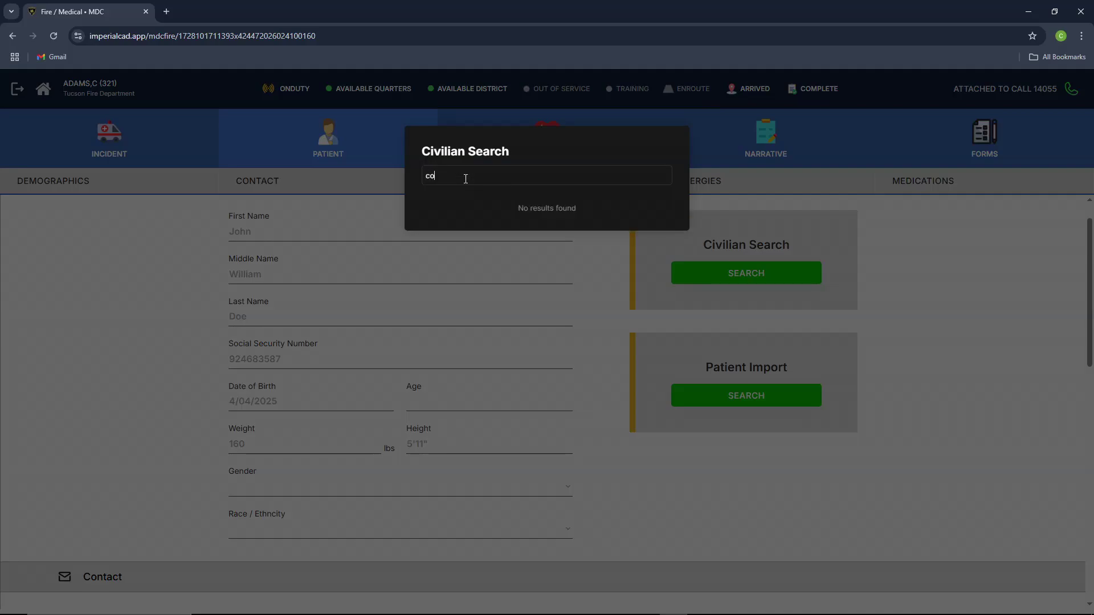
pyautogui.write('nner')
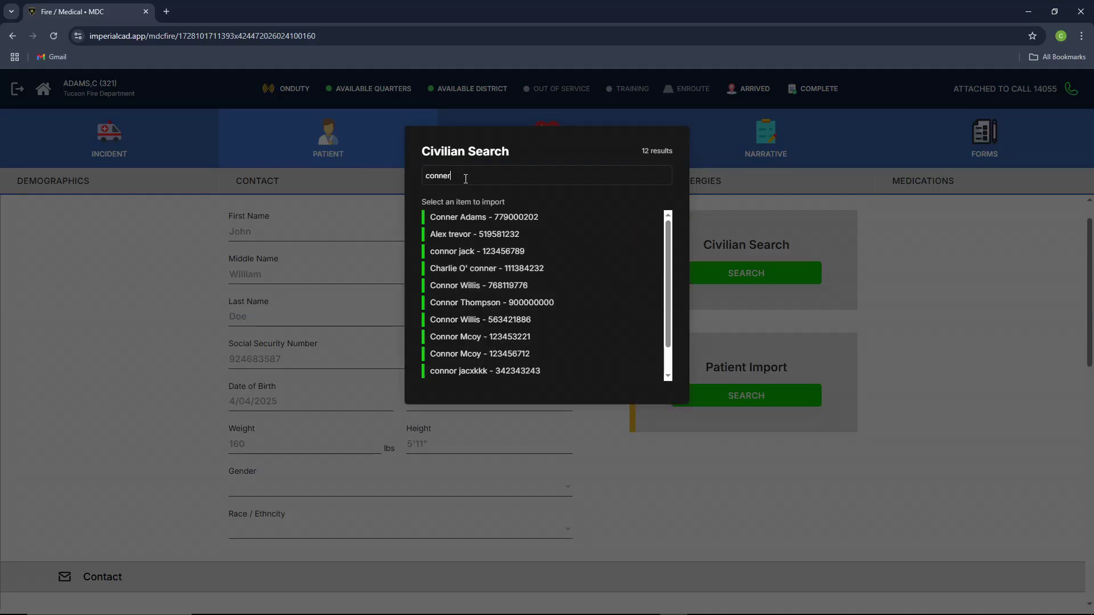
pyautogui.scroll(-1, 484, 257)
pyautogui.scroll(1, 486, 235)
pyautogui.click(486, 219)
pyautogui.scroll(-3, 448, 349)
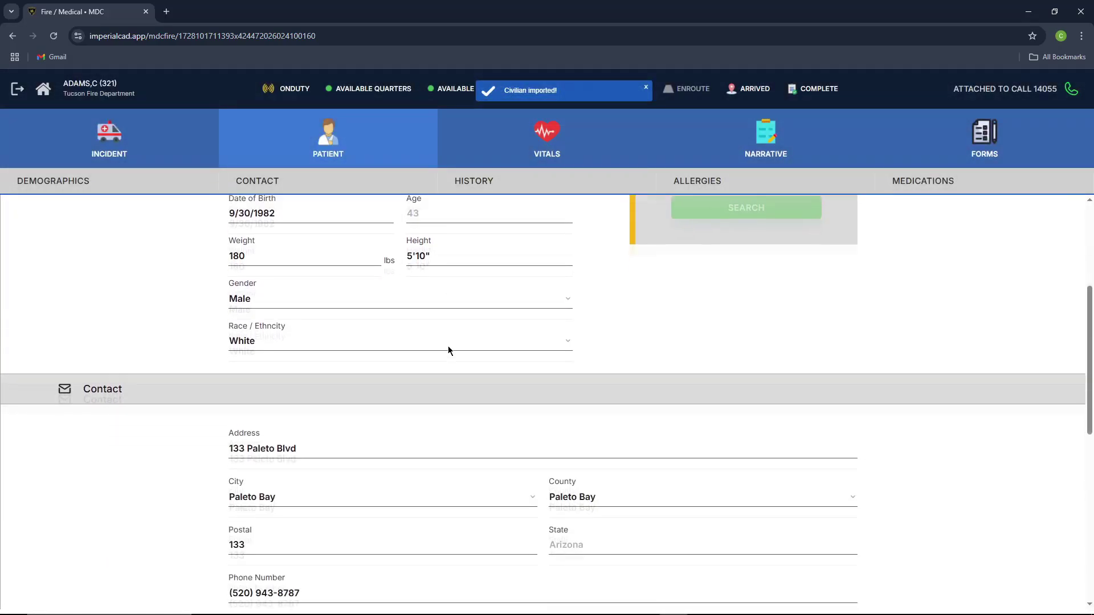
pyautogui.scroll(3, 515, 346)
pyautogui.scroll(-4, 549, 302)
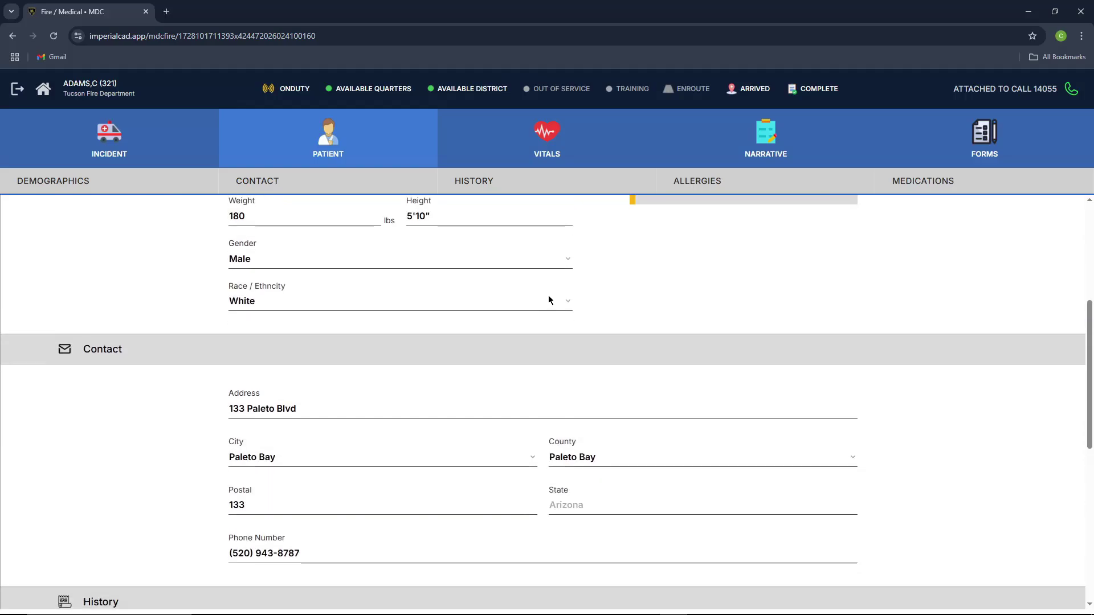
pyautogui.scroll(2, 521, 293)
pyautogui.scroll(3, 514, 291)
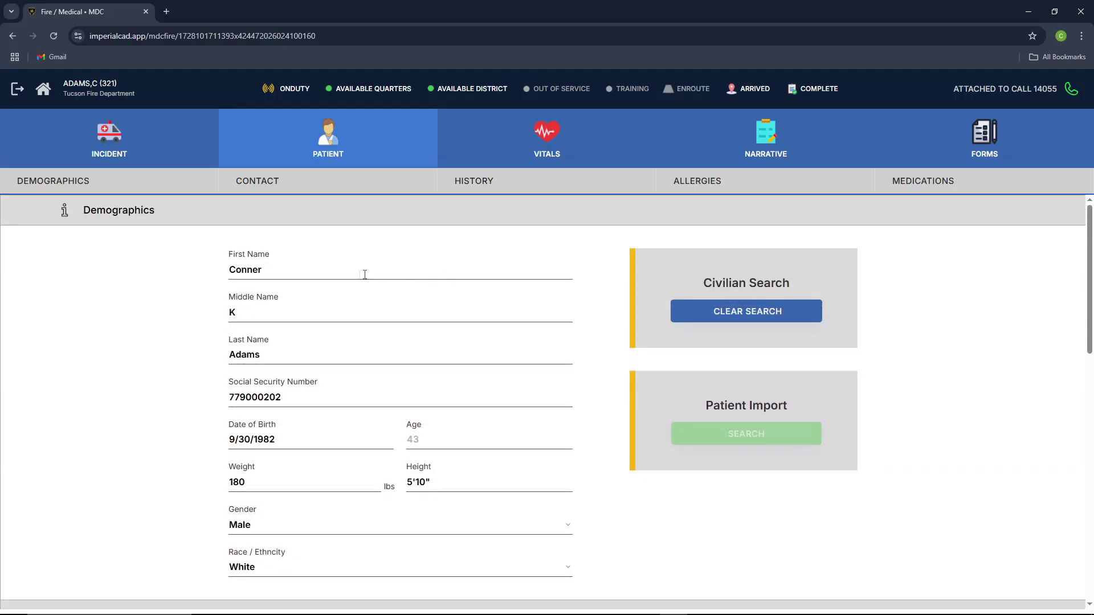
pyautogui.scroll(-10, 440, 288)
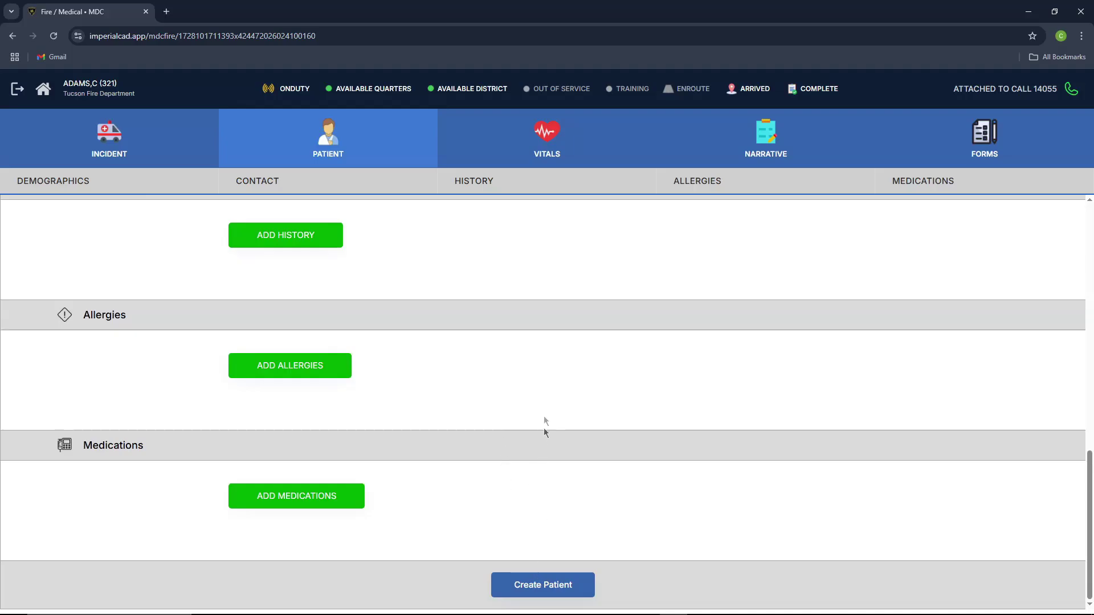
pyautogui.scroll(6, 530, 389)
pyautogui.scroll(2, 563, 386)
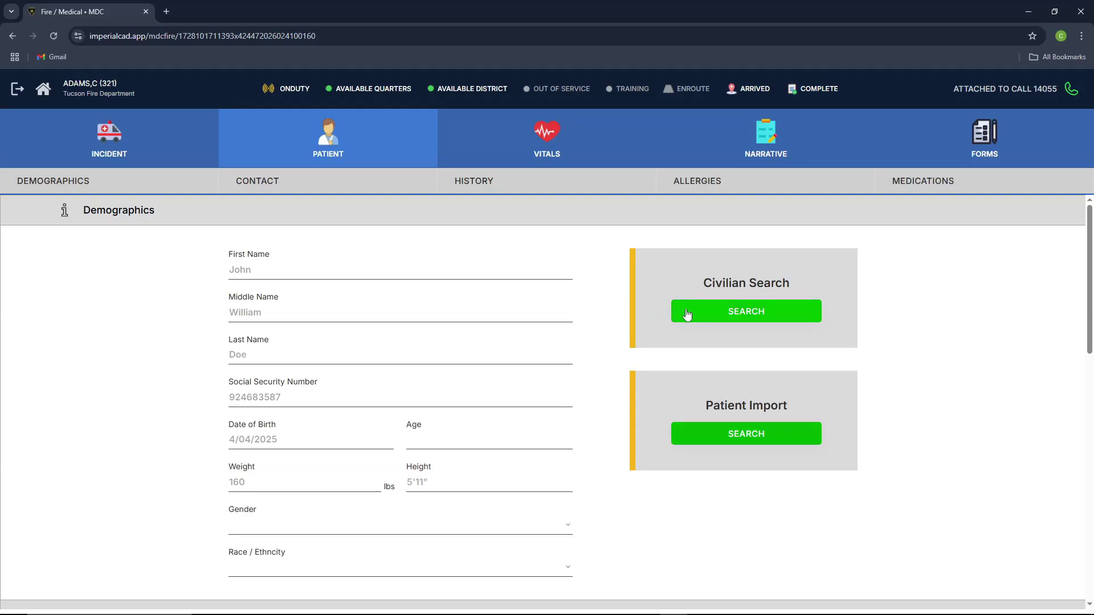
# Step: Re-import the saved patient record by searching part of the name in Patient Import
pyautogui.click(749, 434)
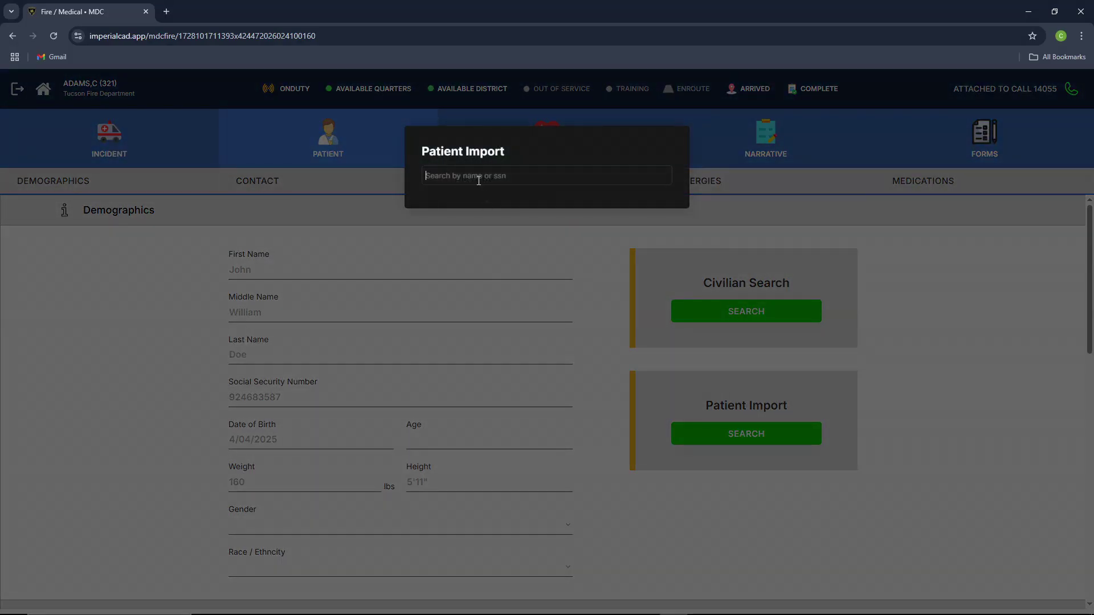
pyautogui.write('con')
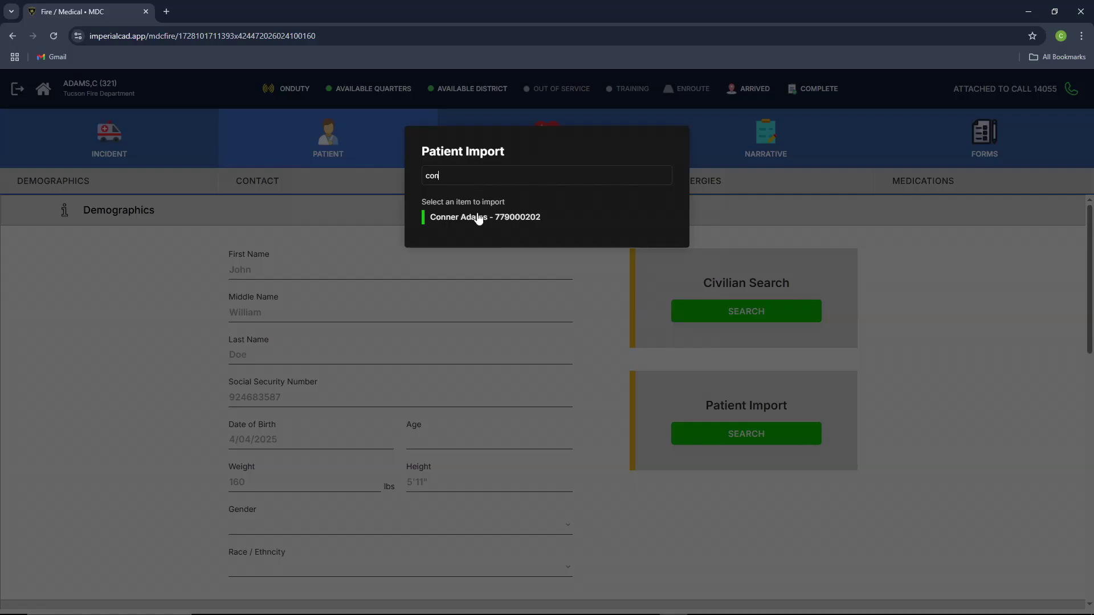
pyautogui.click(478, 219)
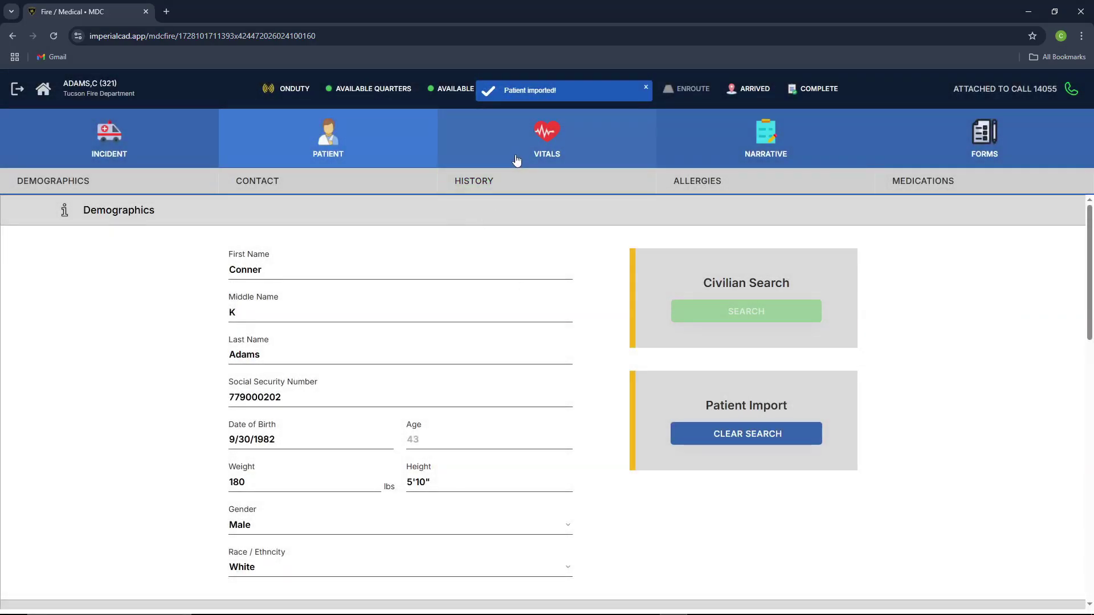
pyautogui.click(541, 140)
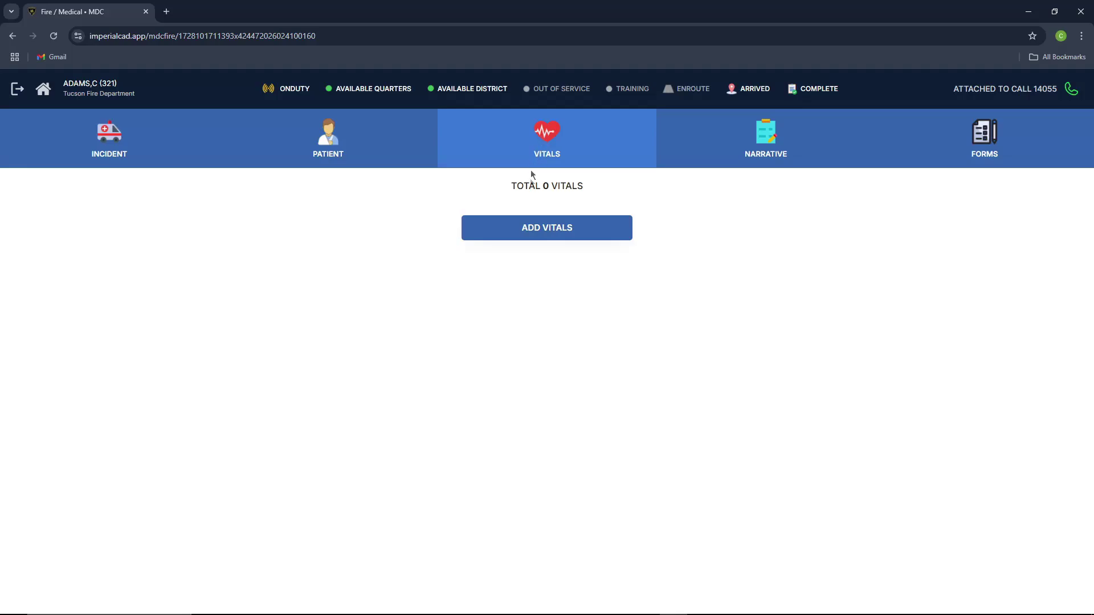
# Step: Add a vitals entry dated 4/04/2025 18:30 with AVPU Alert, Left side and Sitting position
pyautogui.click(535, 232)
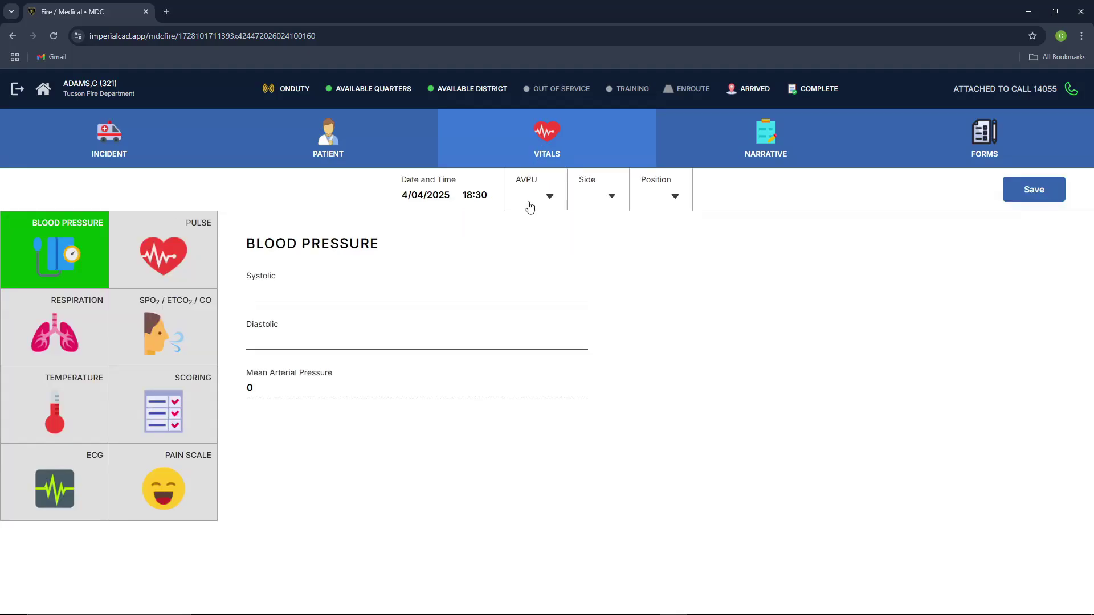
pyautogui.click(530, 206)
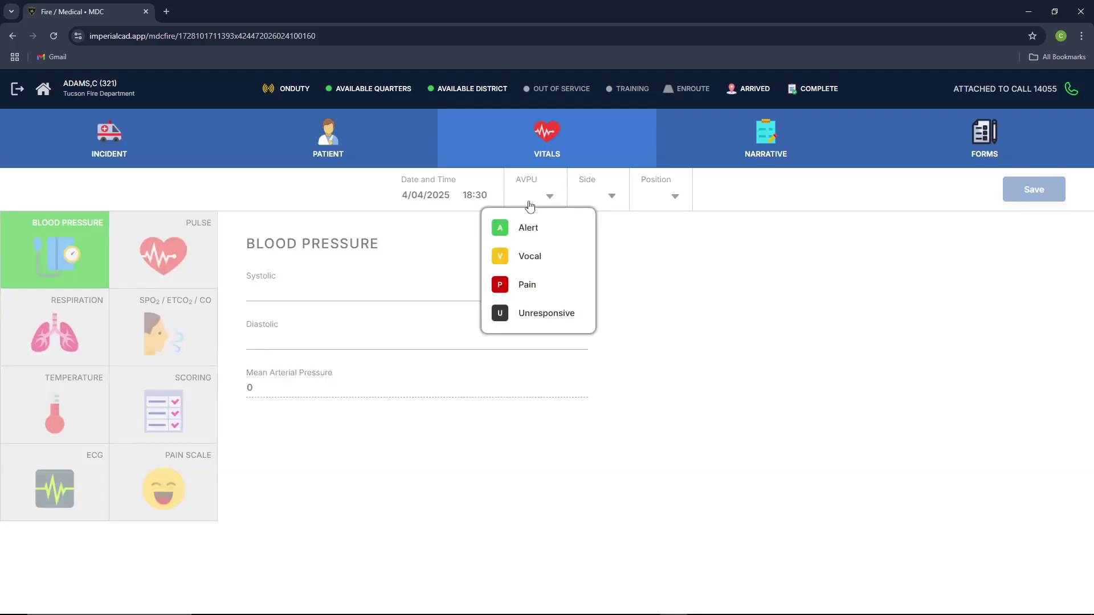
pyautogui.click(547, 242)
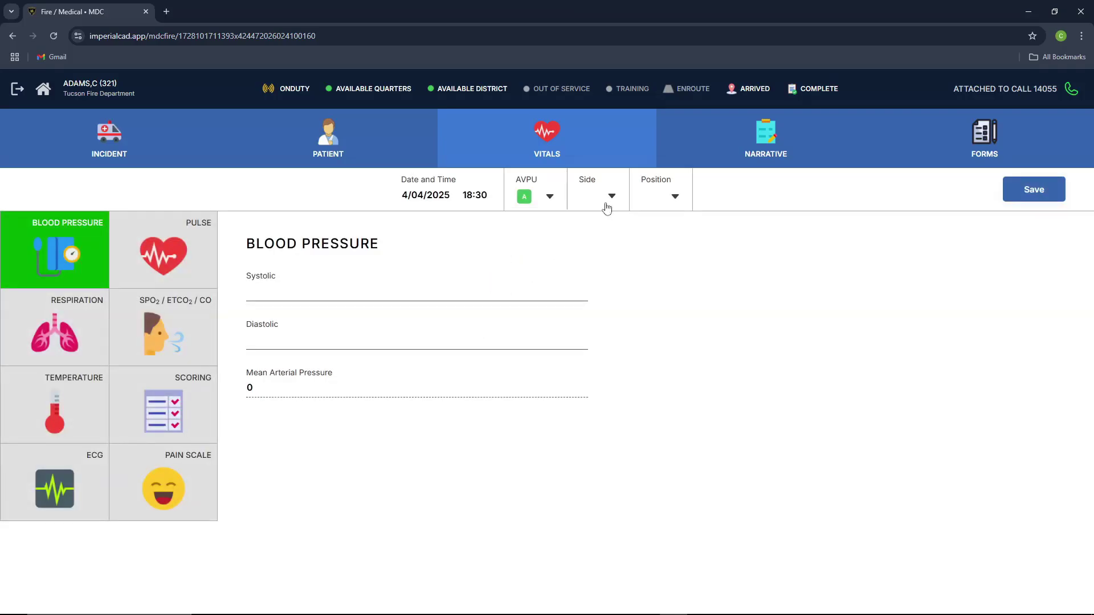
pyautogui.click(605, 206)
pyautogui.click(581, 238)
pyautogui.click(646, 206)
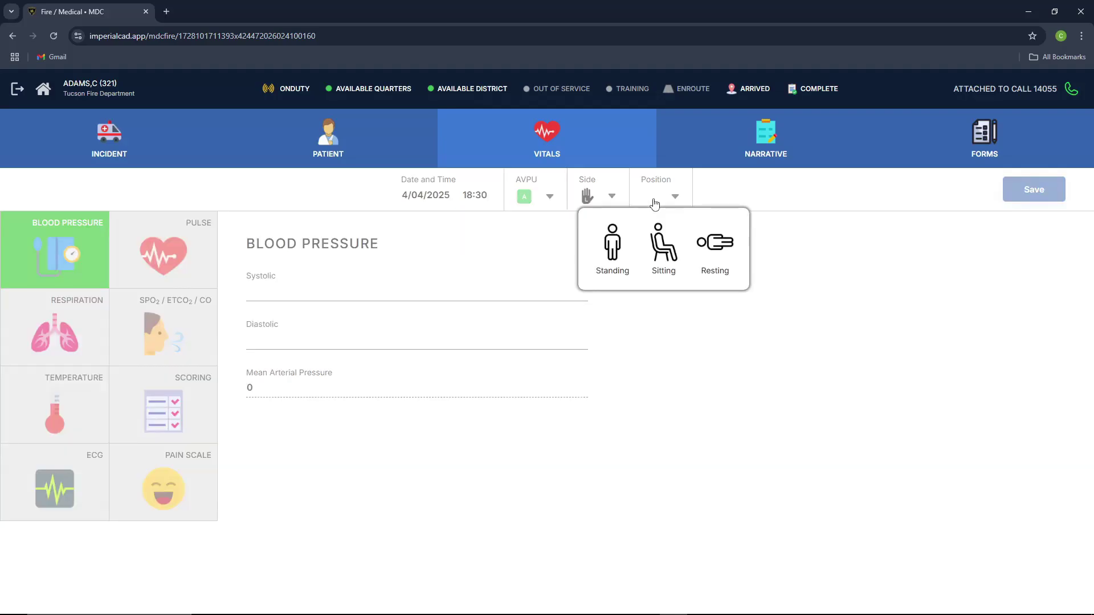
pyautogui.click(663, 249)
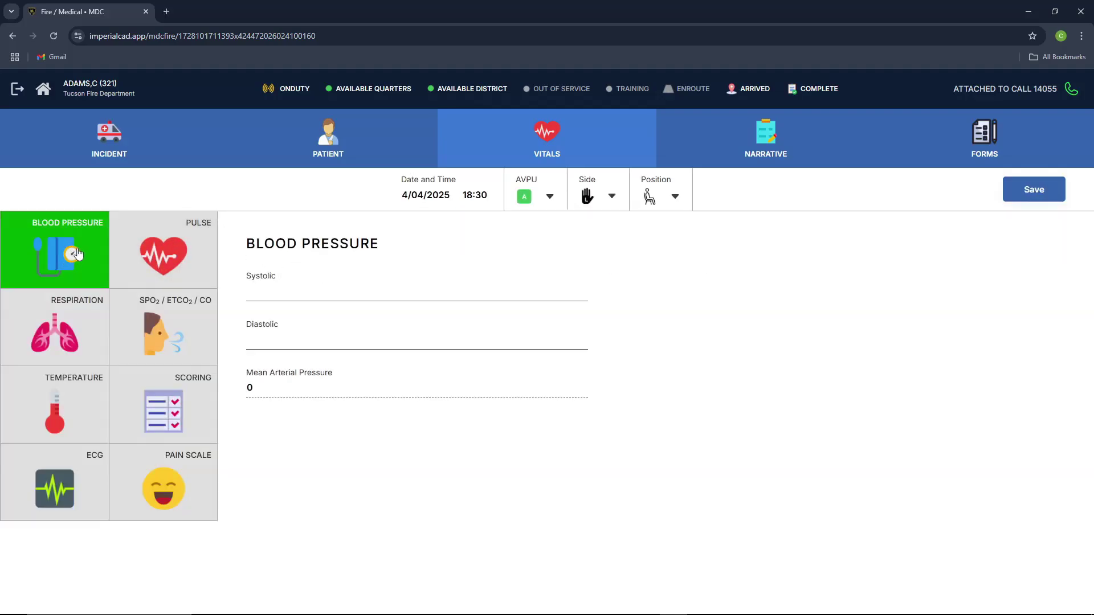
# Step: Enter blood pressure 120/80 and a pulse rate of 87 in the vitals form
pyautogui.click(270, 290)
pyautogui.write('120')
pyautogui.click(280, 335)
pyautogui.write('80')
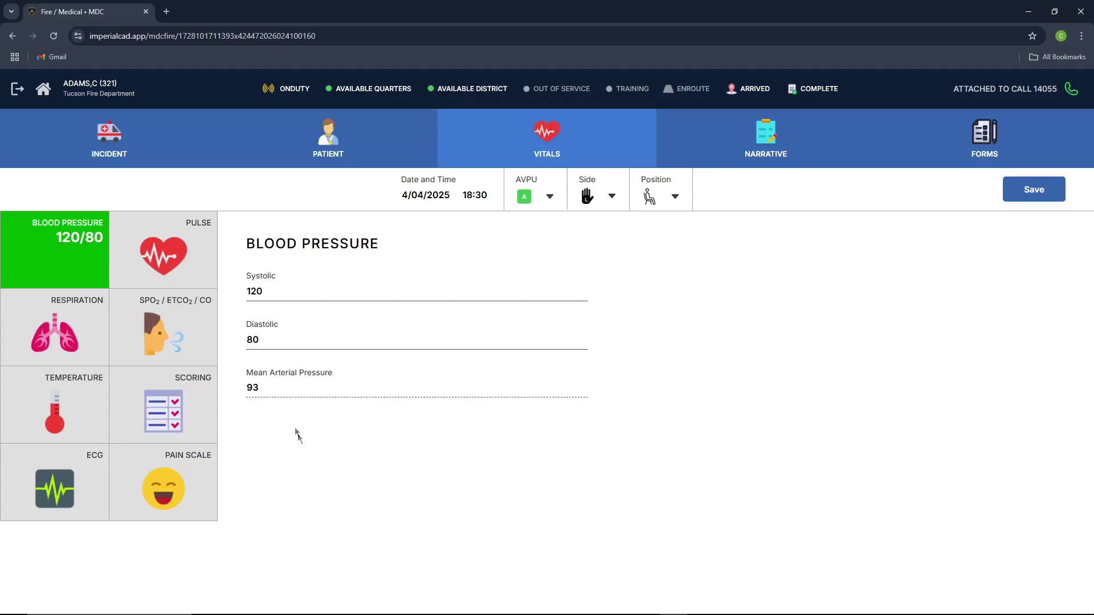
pyautogui.click(177, 266)
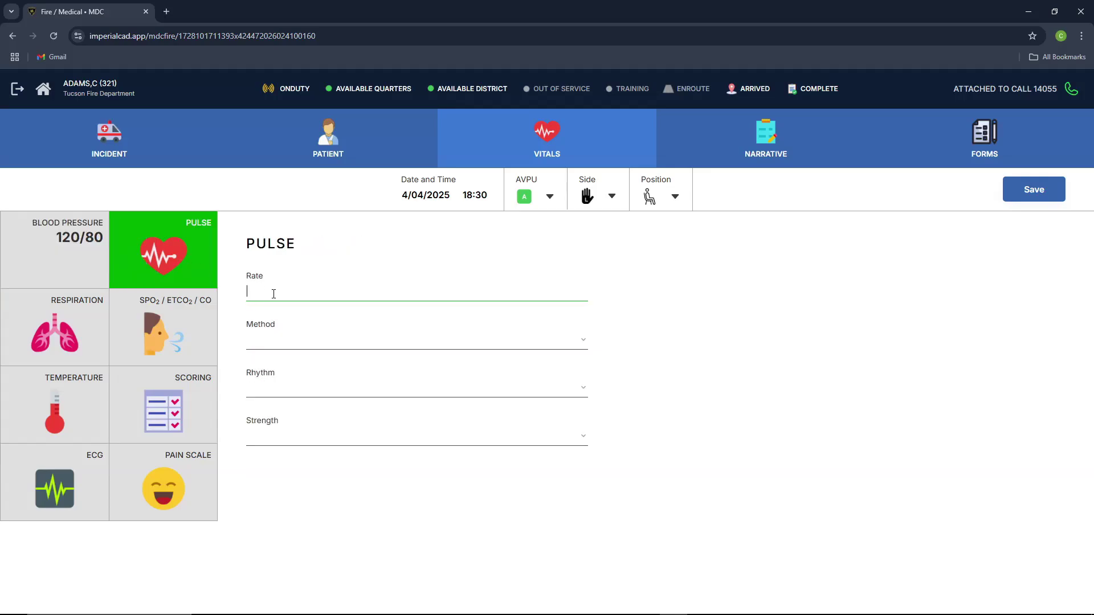
pyautogui.write('87')
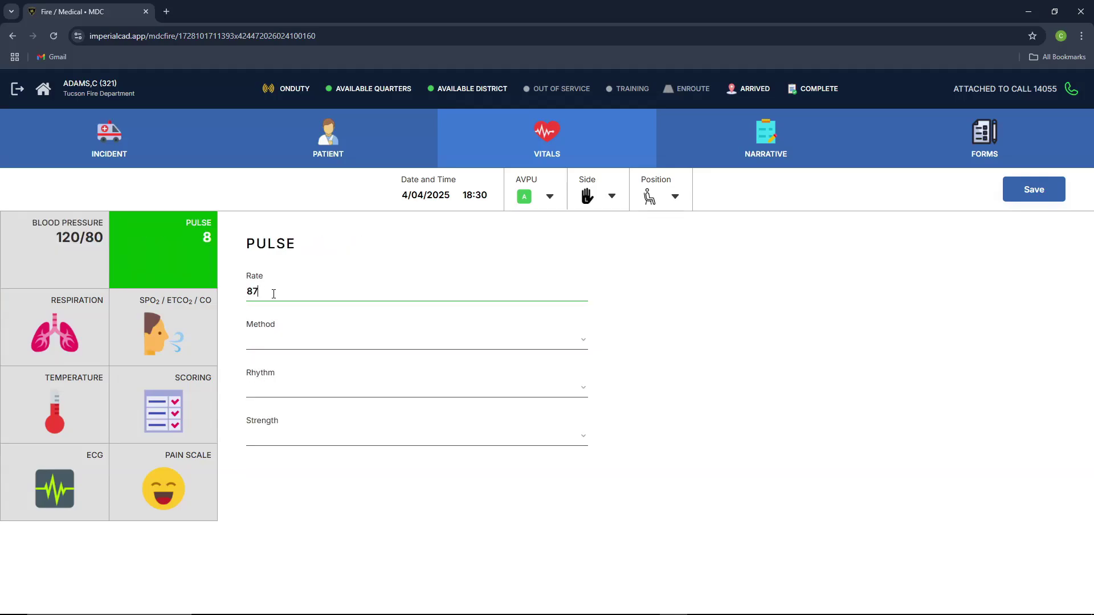
# Step: Review the respiration, SpO2, temperature, coma, ECG and pain tiles, then save the vitals record
pyautogui.click(60, 327)
pyautogui.click(178, 321)
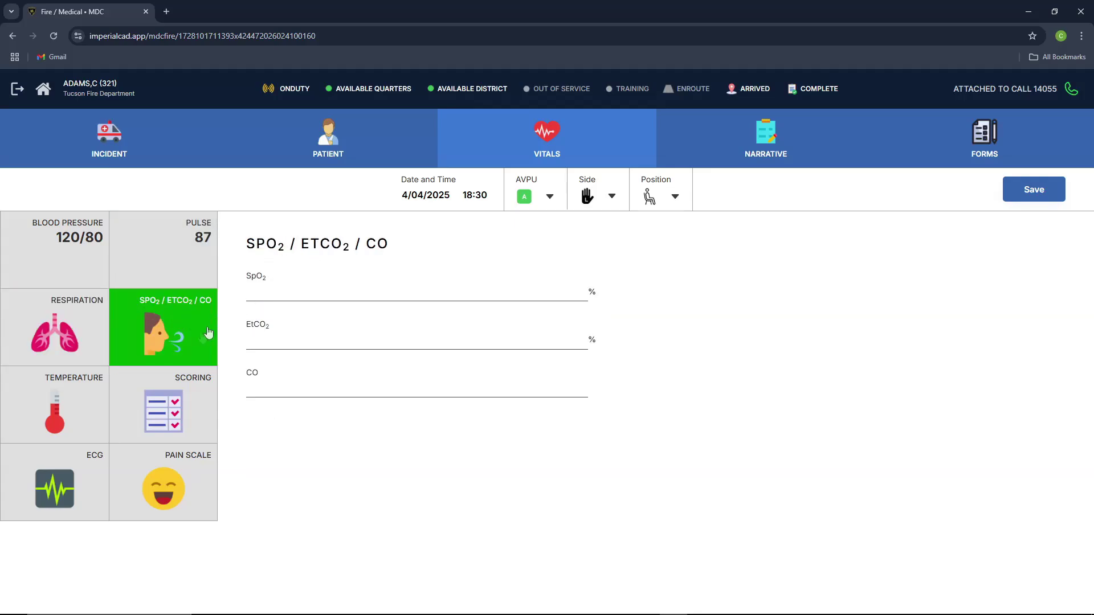
pyautogui.click(78, 418)
pyautogui.click(192, 409)
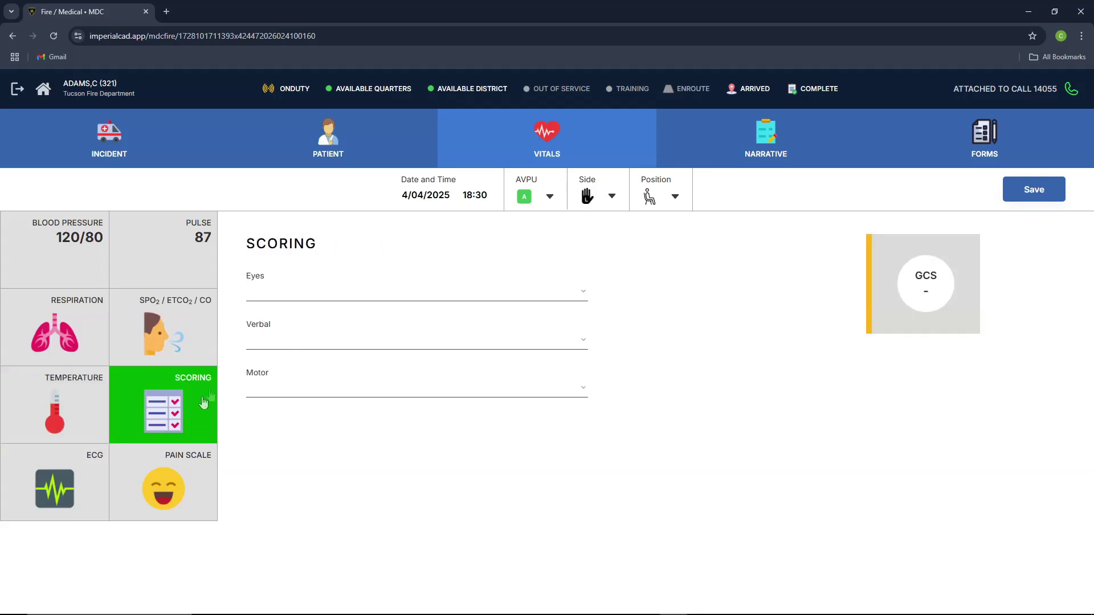
pyautogui.click(73, 468)
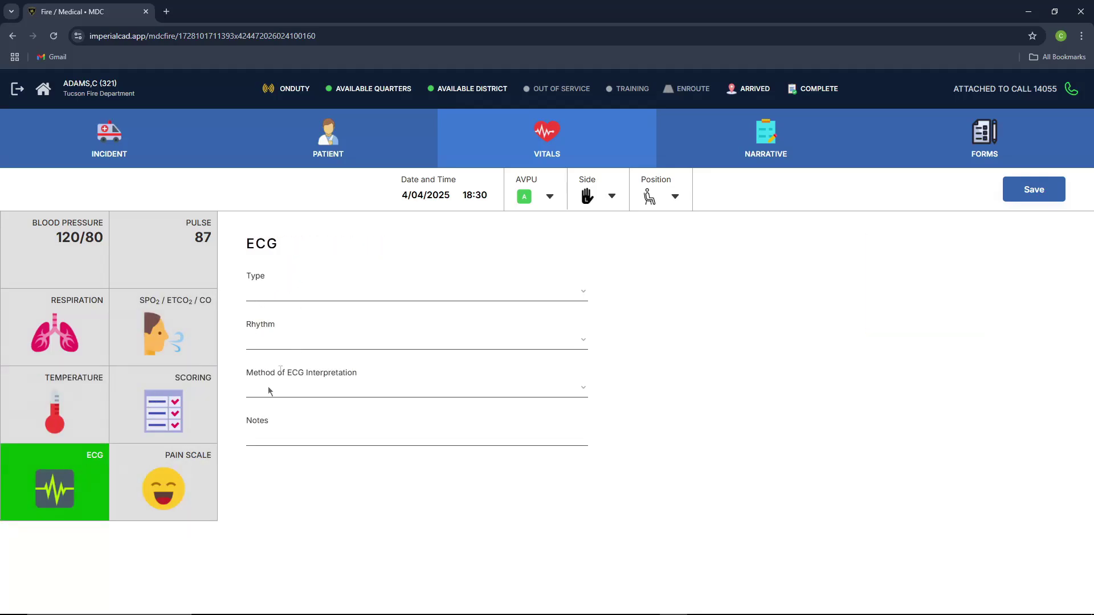
pyautogui.click(205, 490)
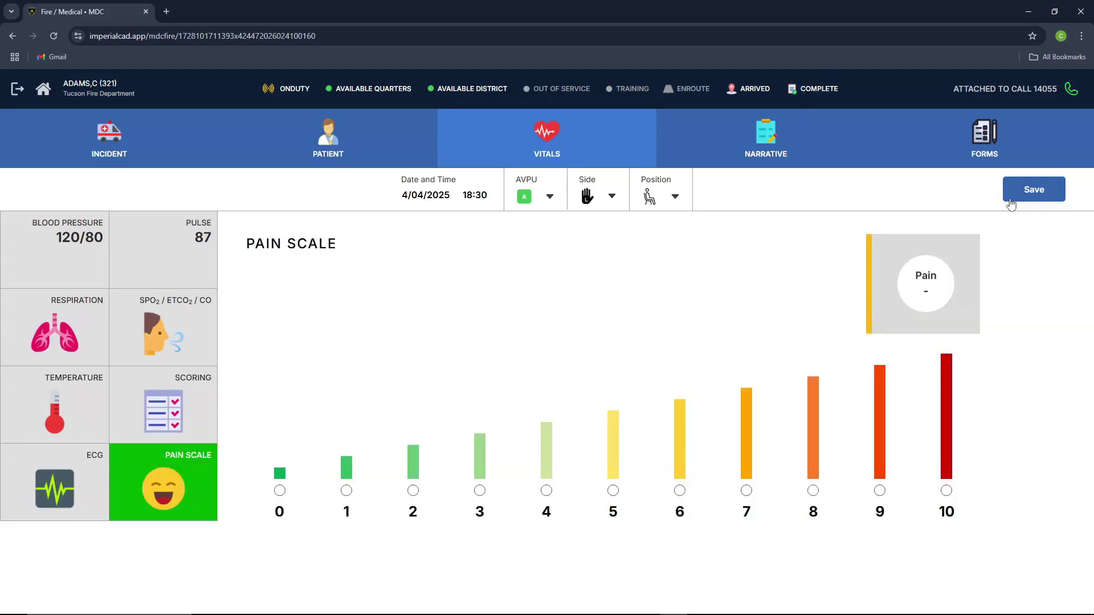
pyautogui.click(1033, 188)
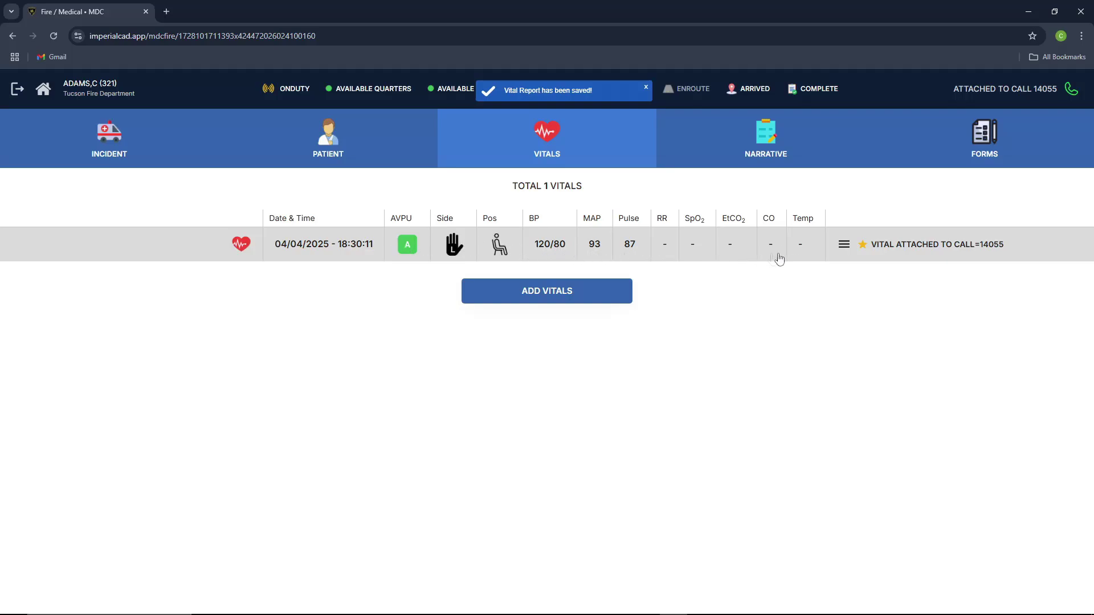
pyautogui.click(722, 159)
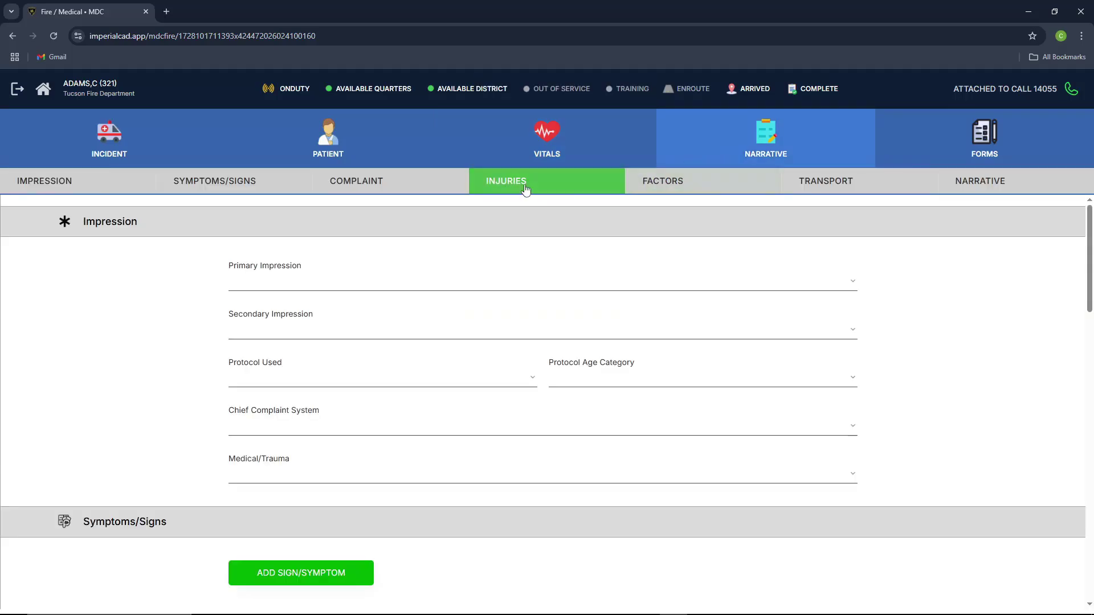
# Step: Set primary impression to Alcohol Use and secondary to Alcohol Dependence with Withdrawal
pyautogui.click(281, 284)
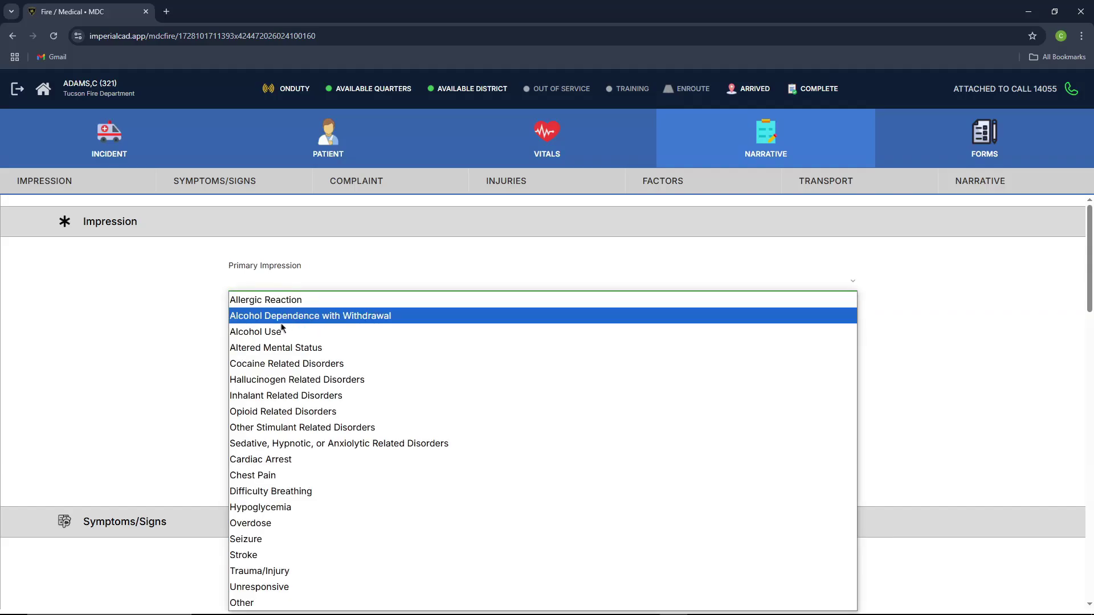
pyautogui.click(277, 326)
pyautogui.scroll(-1, 289, 309)
pyautogui.click(282, 296)
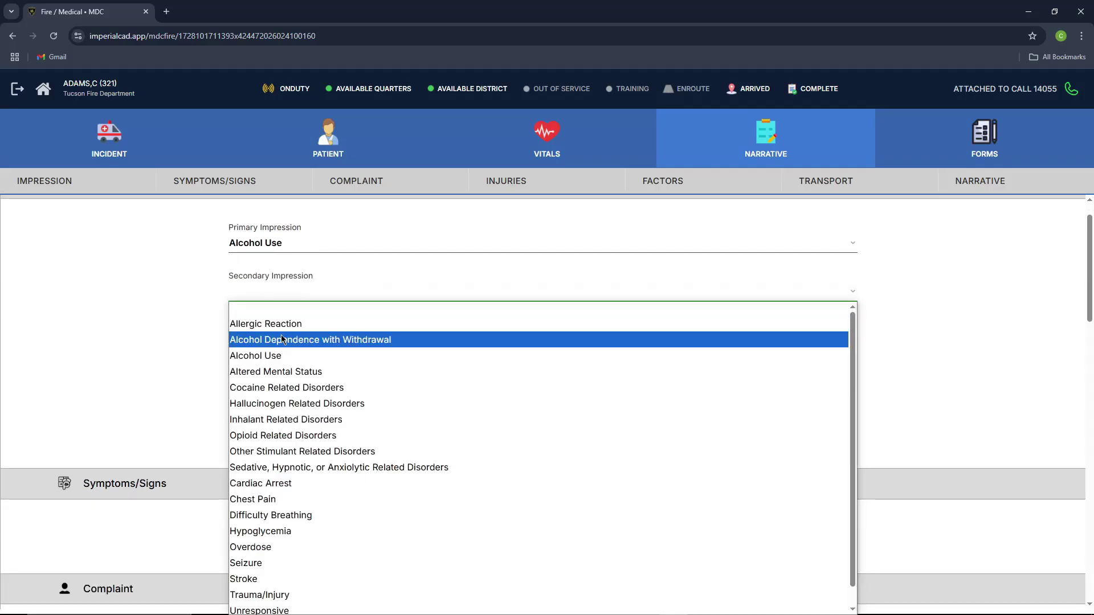
pyautogui.click(341, 339)
pyautogui.scroll(-2, 346, 344)
# Step: Set Protocol Used to Altered Mental Status and scroll through the rest of the narrative form
pyautogui.click(292, 263)
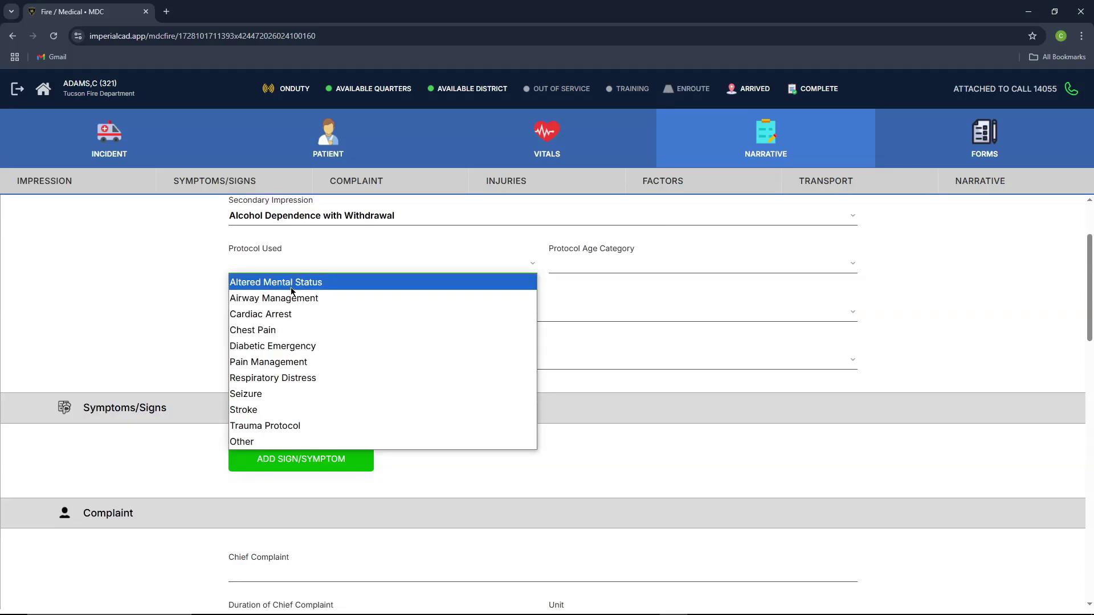
pyautogui.click(291, 287)
pyautogui.scroll(2, 261, 299)
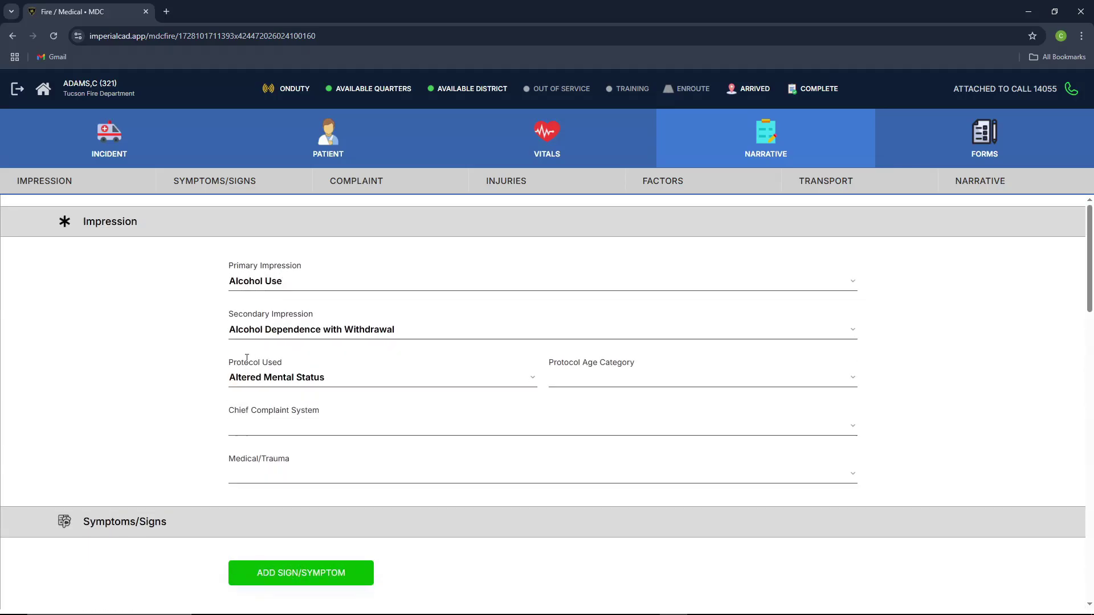
pyautogui.scroll(-3, 320, 362)
pyautogui.scroll(-4, 320, 367)
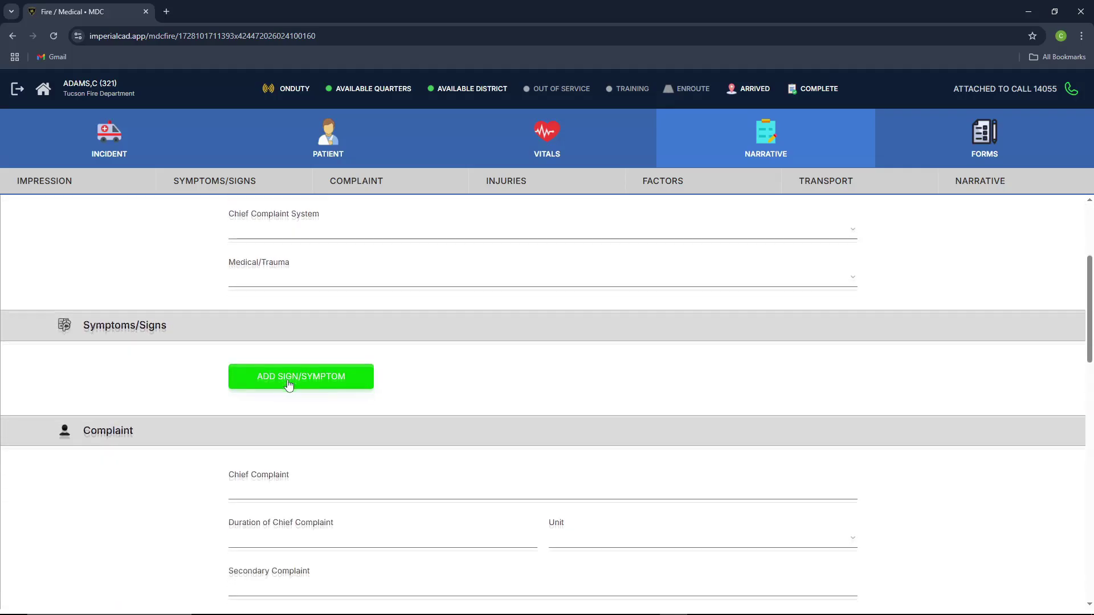
pyautogui.scroll(-4, 302, 375)
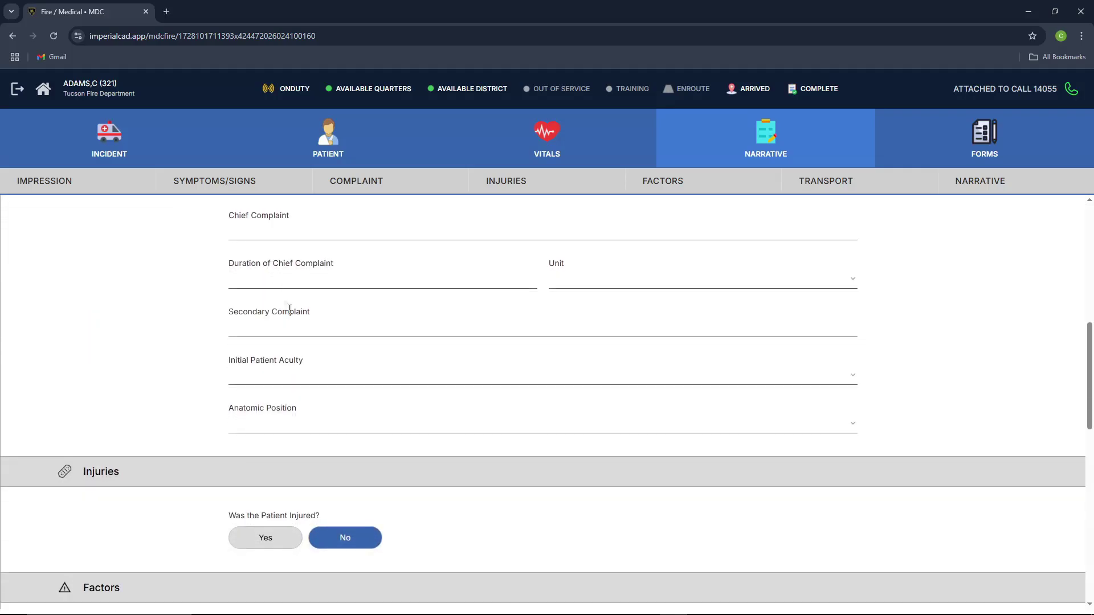
pyautogui.scroll(-3, 210, 309)
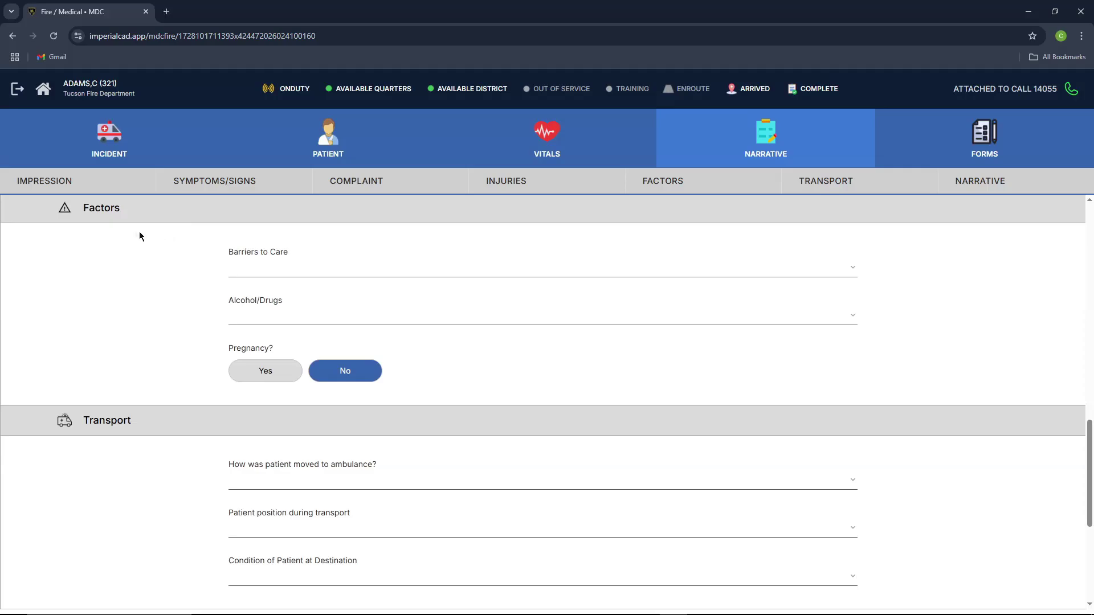
pyautogui.scroll(-2, 164, 234)
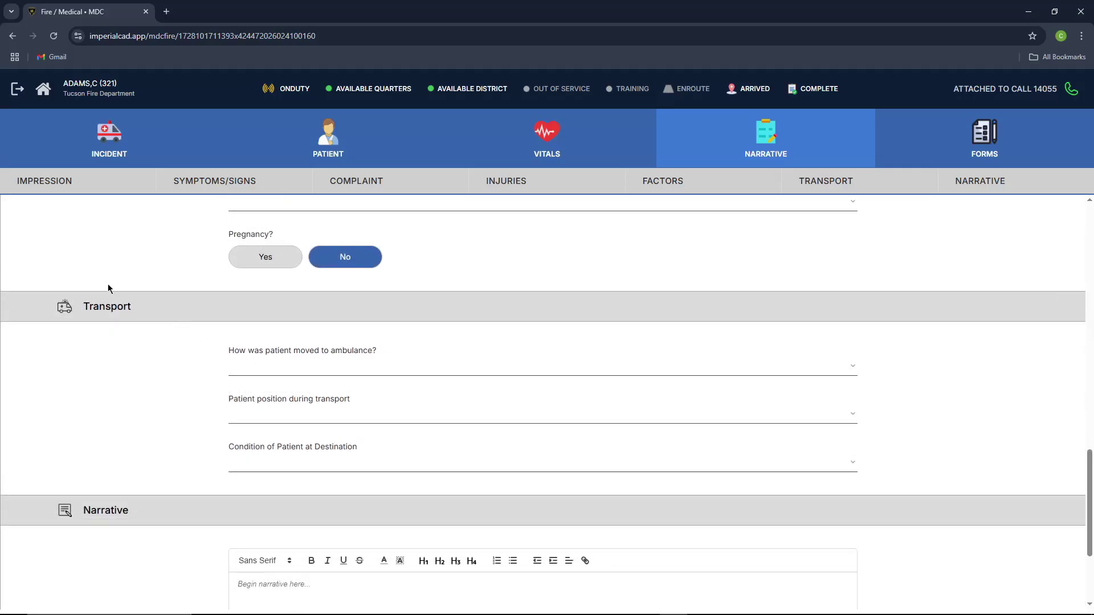
pyautogui.scroll(-3, 257, 361)
pyautogui.scroll(11, 268, 386)
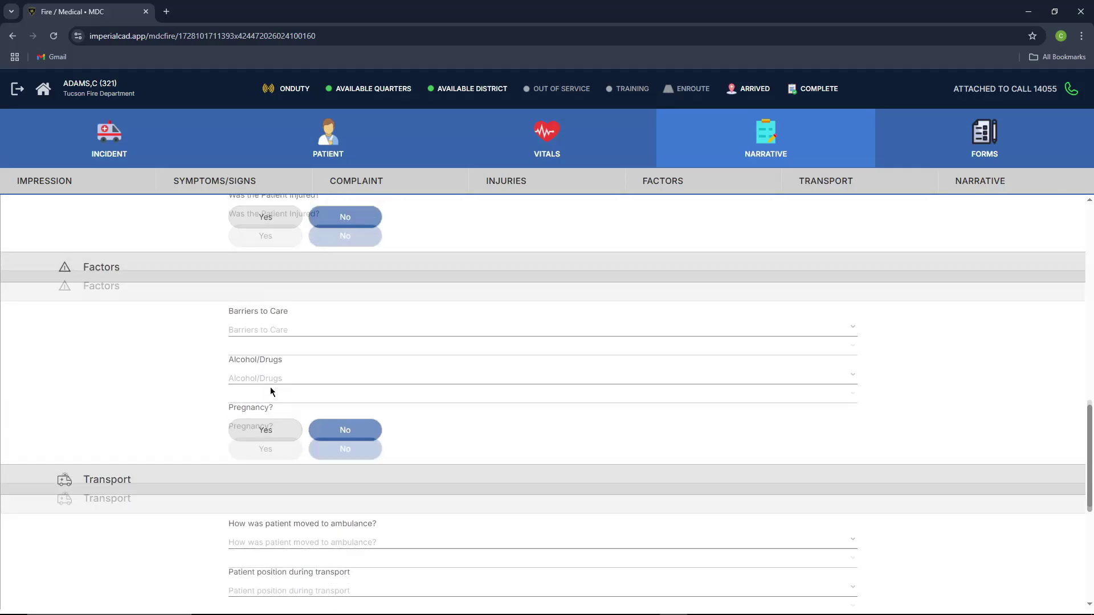
pyautogui.scroll(6, 283, 374)
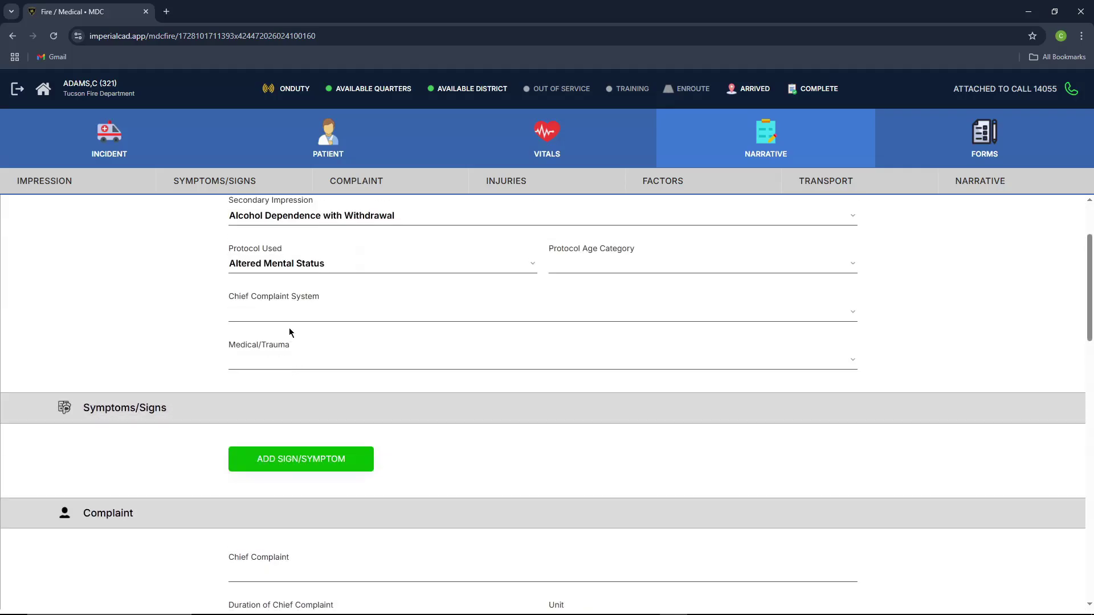
# Step: Set age category Adult Only, complaint system Musculoskeletal/Skin, and classify the case as Medical
pyautogui.click(577, 345)
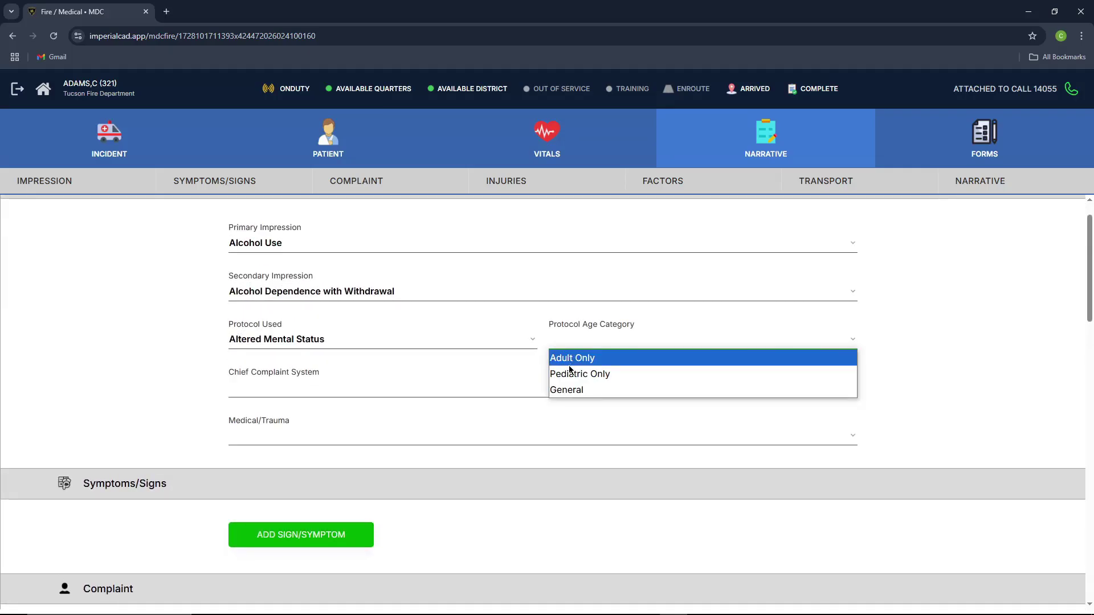
pyautogui.click(570, 357)
pyautogui.click(342, 387)
pyautogui.click(296, 418)
pyautogui.click(287, 435)
pyautogui.click(287, 459)
pyautogui.scroll(-4, 286, 399)
# Step: Add Weakness, Sweating and Pale Skin as signs and symptoms
pyautogui.click(301, 307)
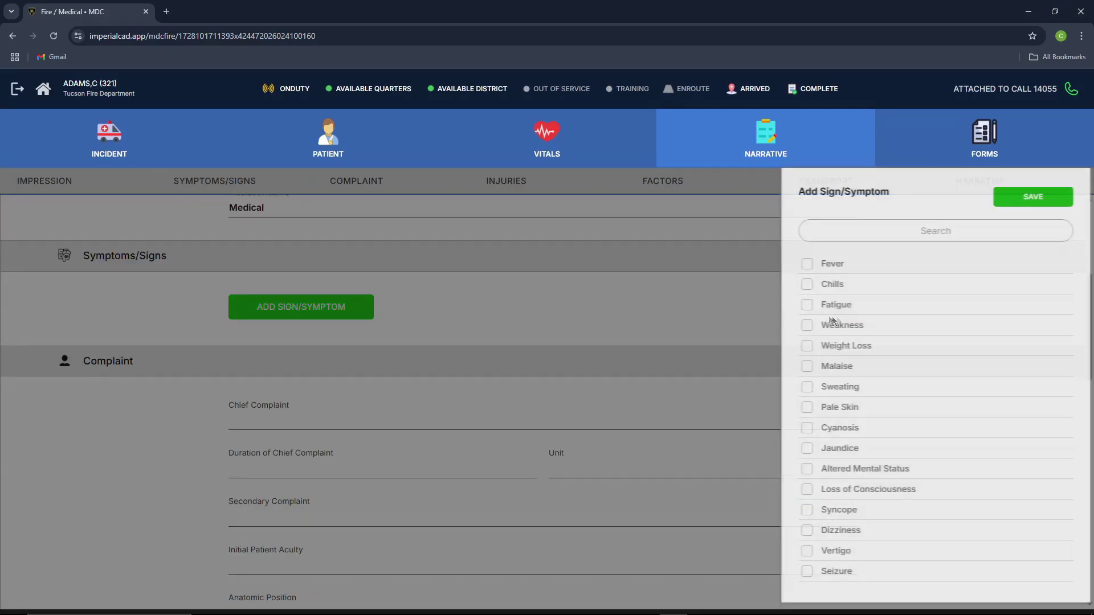
pyautogui.click(799, 325)
pyautogui.click(799, 386)
pyautogui.click(800, 407)
pyautogui.click(1003, 199)
pyautogui.scroll(-4, 317, 342)
# Step: Enter chief complaint 'test' with a duration of 1 hour
pyautogui.click(318, 303)
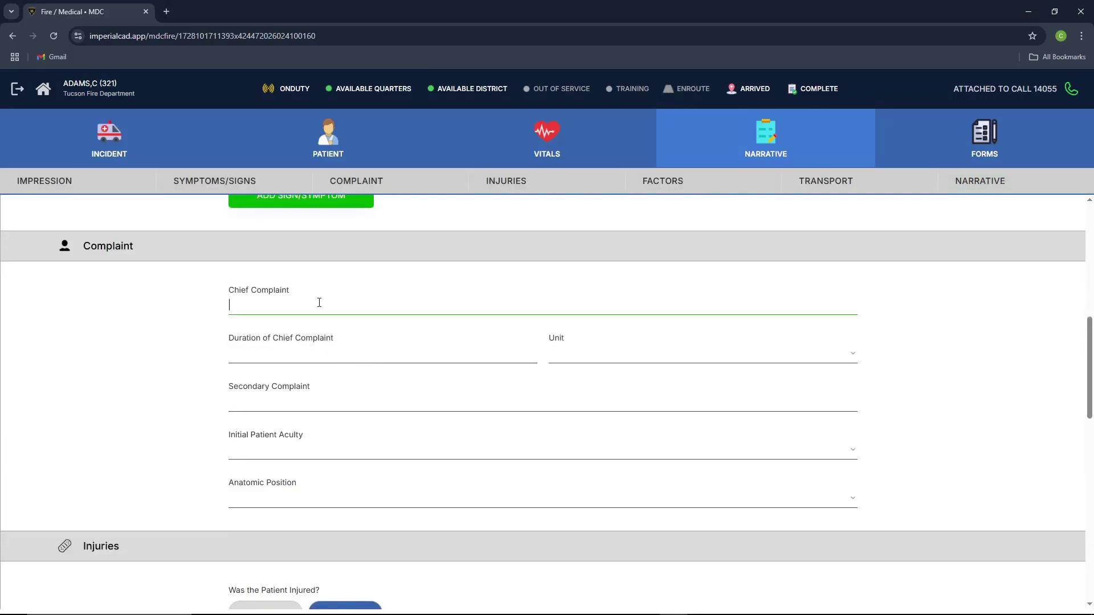
pyautogui.write('test')
pyautogui.click(333, 359)
pyautogui.write('1')
pyautogui.click(570, 355)
pyautogui.click(570, 386)
pyautogui.click(278, 410)
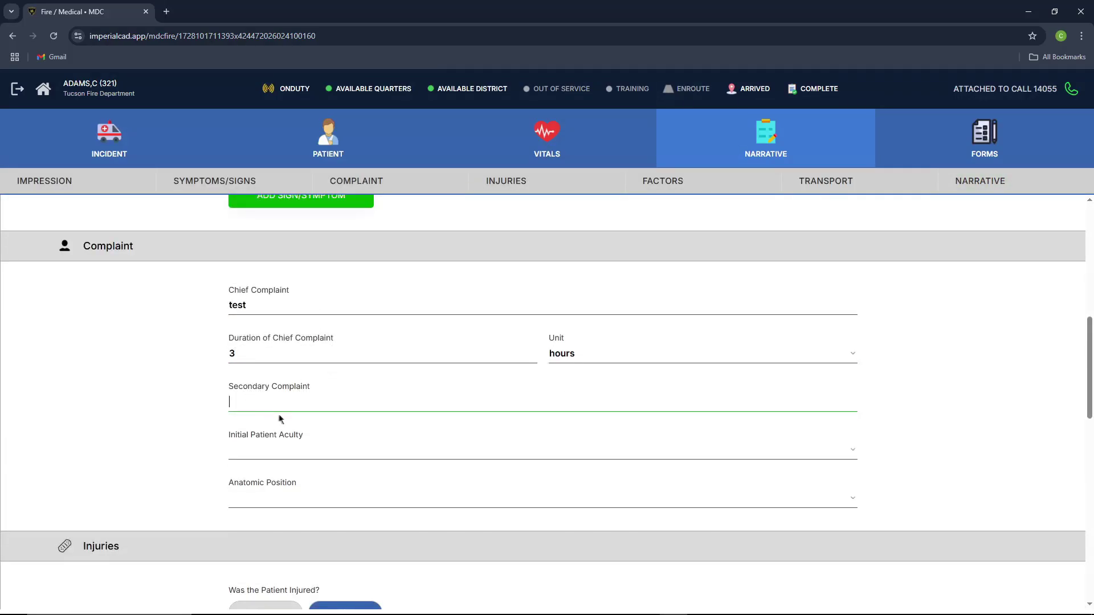
pyautogui.write('test')
pyautogui.scroll(-3, 282, 415)
# Step: Choose the initial patient acuity and set anatomic position to Head
pyautogui.click(258, 259)
pyautogui.click(258, 278)
pyautogui.click(265, 306)
pyautogui.click(267, 323)
pyautogui.scroll(-1, 268, 341)
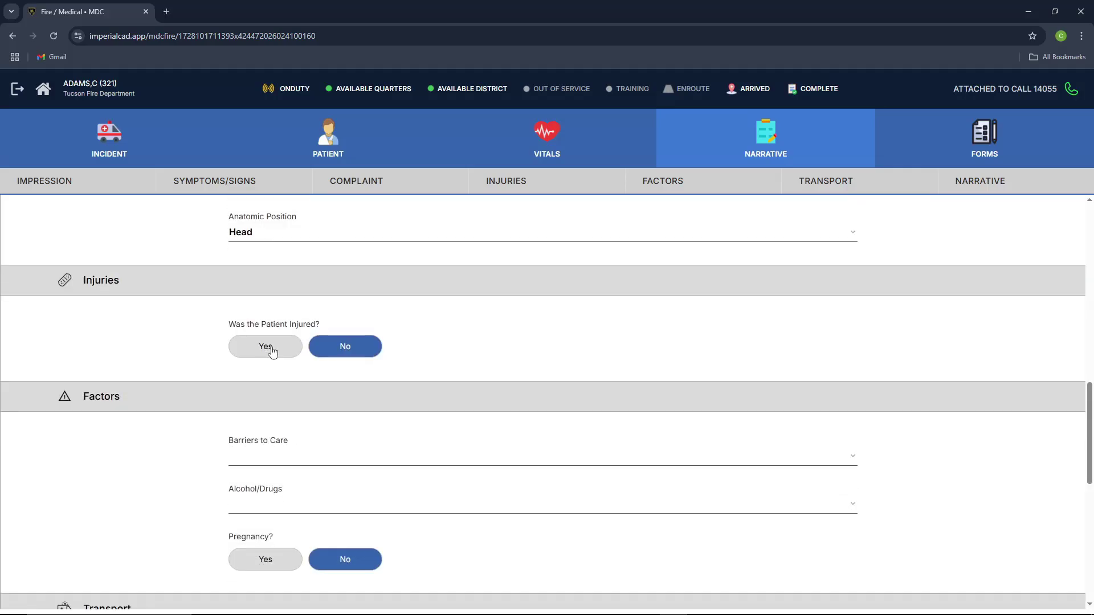
# Step: Mark the patient injured: Sports Injury, details 'test', place of injury Street/Highway
pyautogui.click(266, 346)
pyautogui.click(279, 396)
pyautogui.click(279, 330)
pyautogui.click(270, 444)
pyautogui.write('test')
pyautogui.click(270, 491)
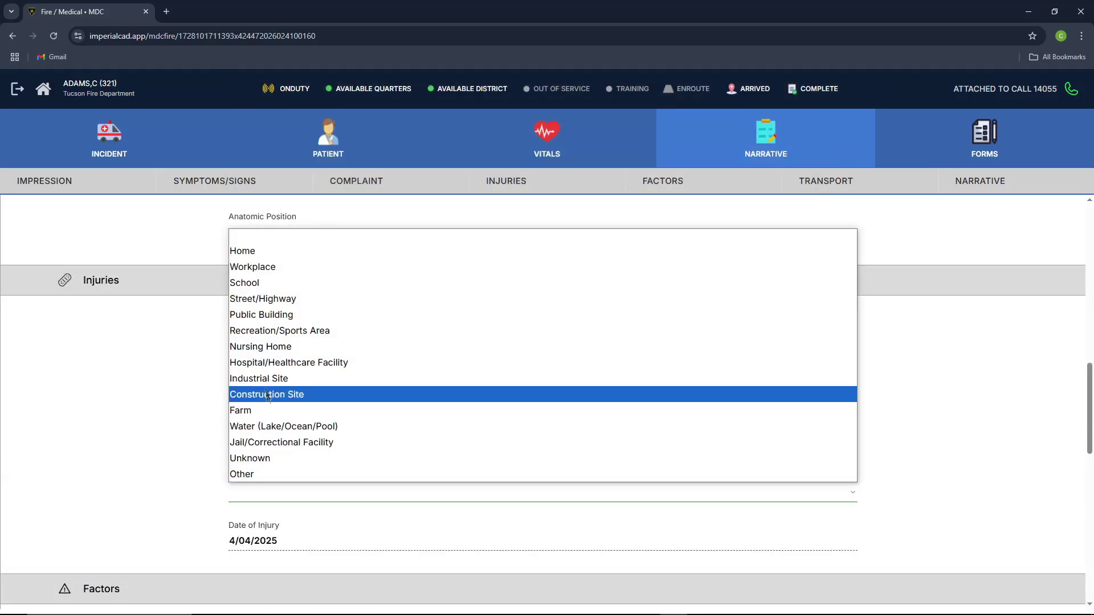
pyautogui.click(273, 299)
pyautogui.scroll(-4, 286, 410)
# Step: Set injury date 4/03/2025, barriers to care Unconscious, and alcohol/drugs to patient admits use
pyautogui.click(253, 313)
pyautogui.click(627, 372)
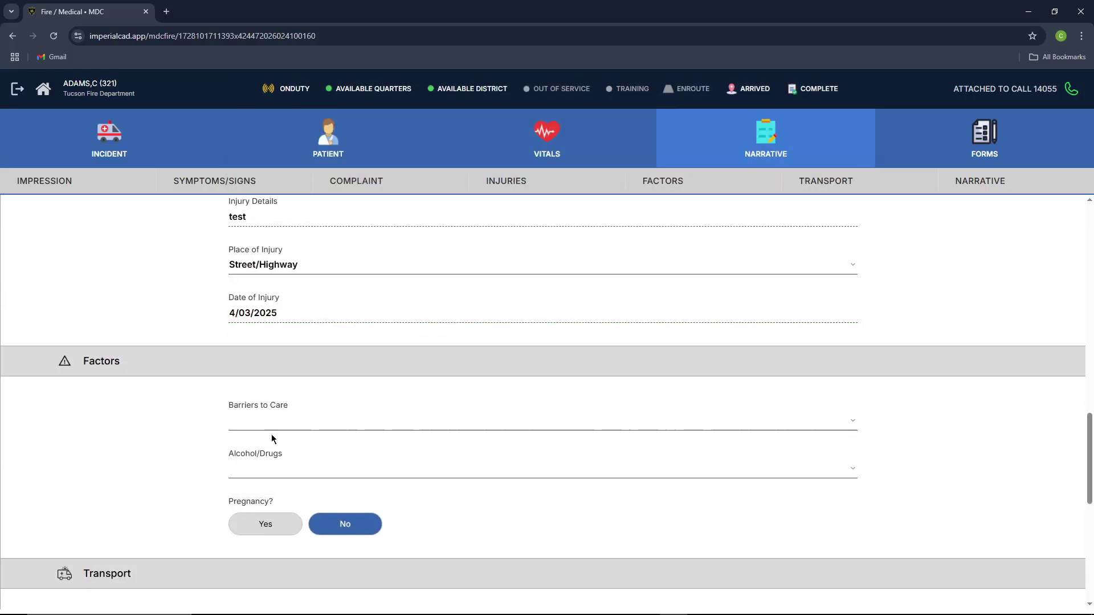
pyautogui.click(271, 425)
pyautogui.click(268, 439)
pyautogui.click(264, 470)
pyautogui.click(268, 504)
pyautogui.scroll(-4, 267, 456)
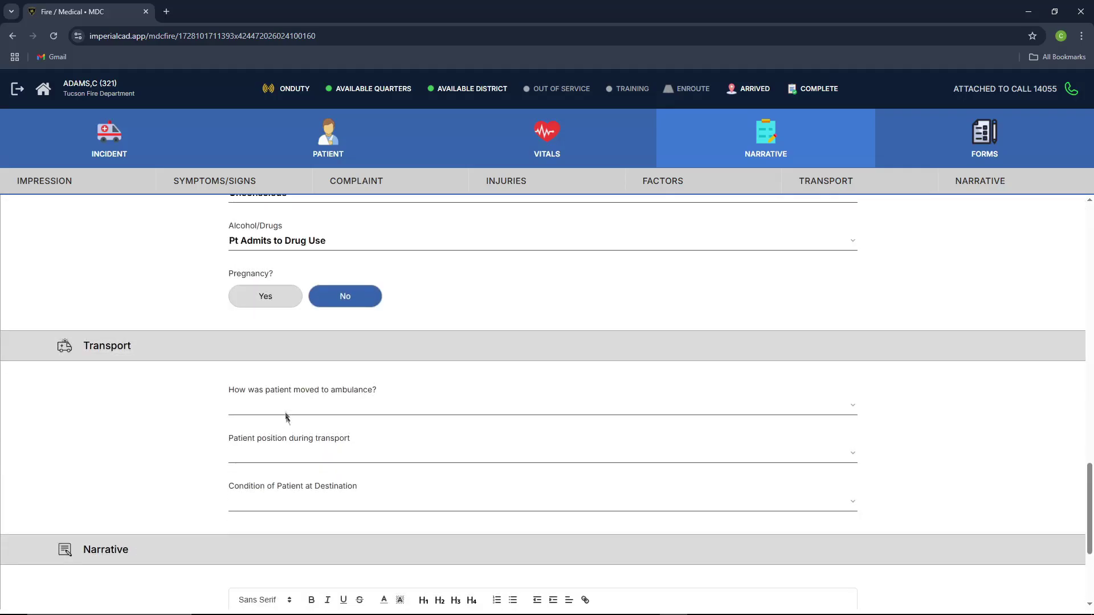
# Step: Record transport by Stretcher, position Prone, and condition at destination Worse
pyautogui.click(271, 405)
pyautogui.click(272, 430)
pyautogui.click(270, 453)
pyautogui.click(270, 487)
pyautogui.click(271, 493)
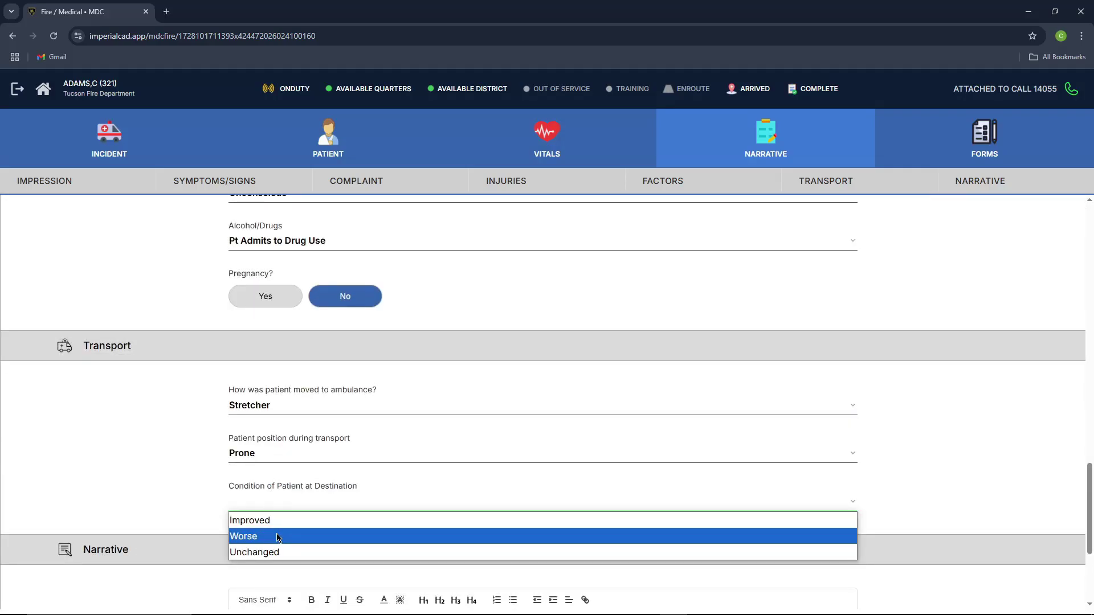
pyautogui.click(276, 532)
pyautogui.scroll(-3, 284, 513)
# Step: Type the narrative 'this is a narrative repor' and attach the narrative to the call
pyautogui.click(299, 475)
pyautogui.write('this is a narrat')
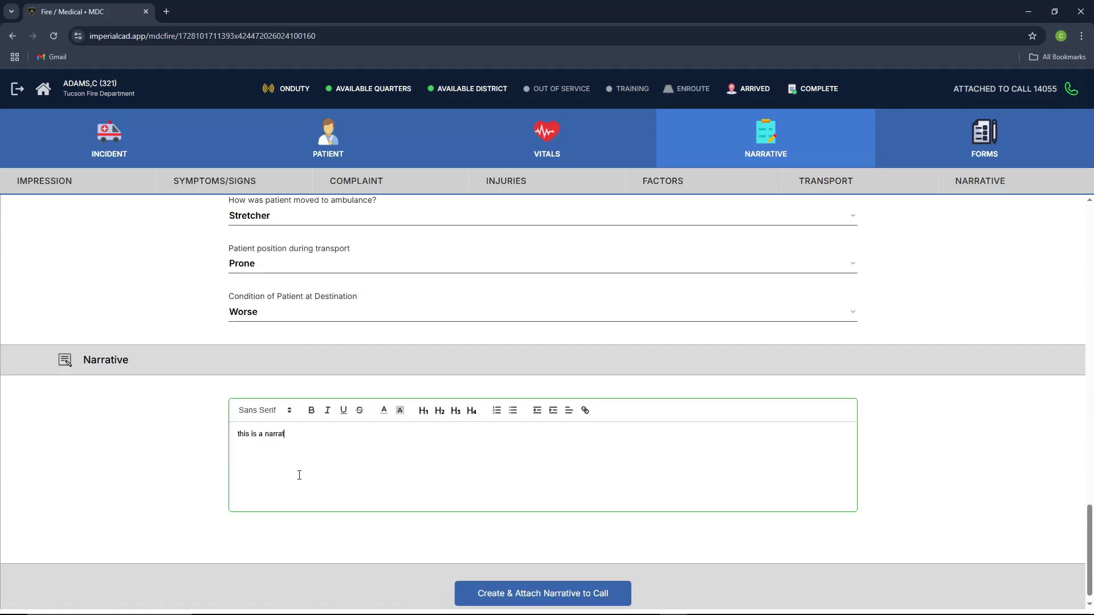
pyautogui.write('ive report written by imperial software solutions!')
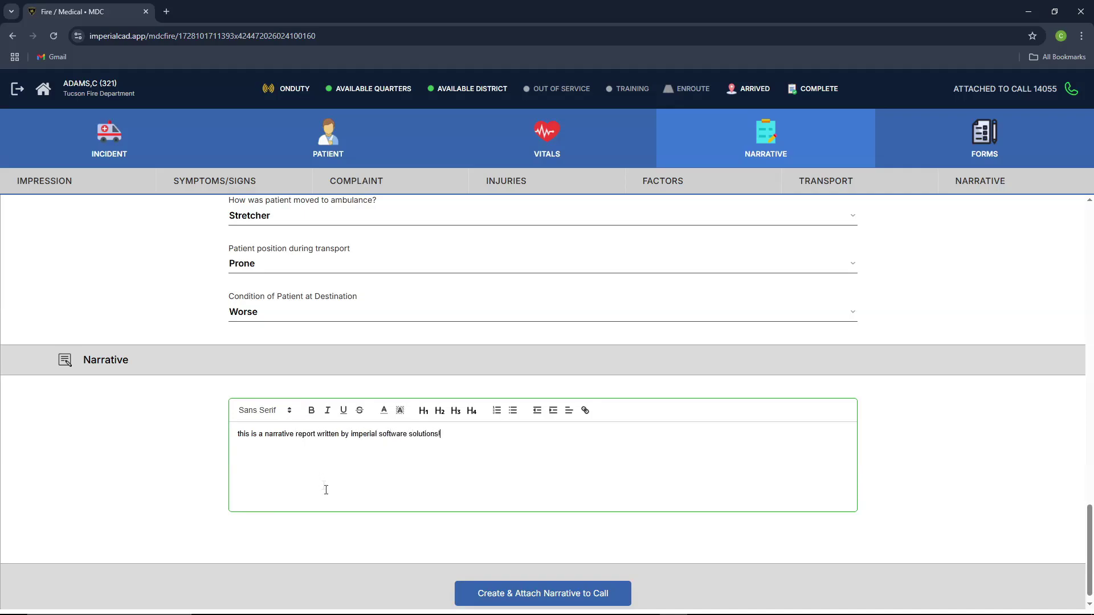
pyautogui.scroll(-1, 441, 548)
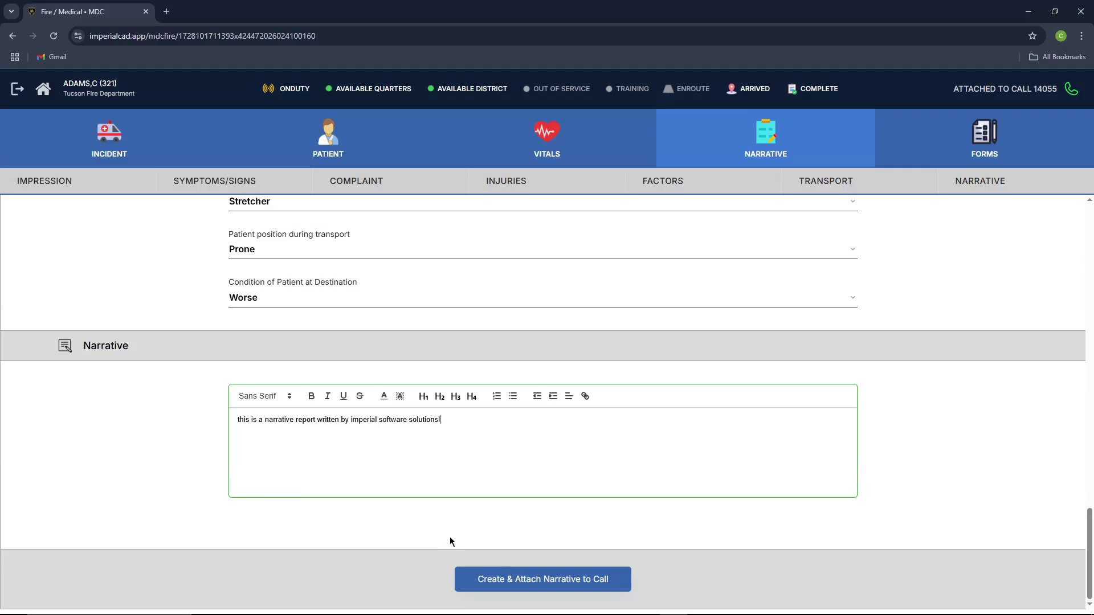
pyautogui.click(511, 581)
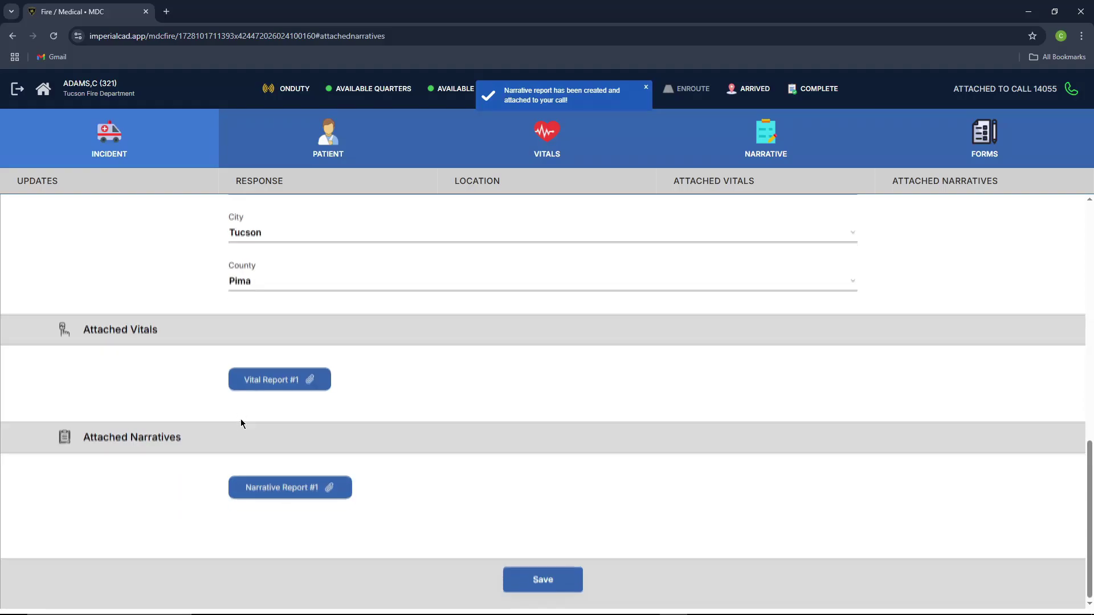
# Step: Open Narrative Report #1 under Attached Narratives, then go to the Forms tab
pyautogui.click(97, 157)
pyautogui.scroll(-2, 246, 433)
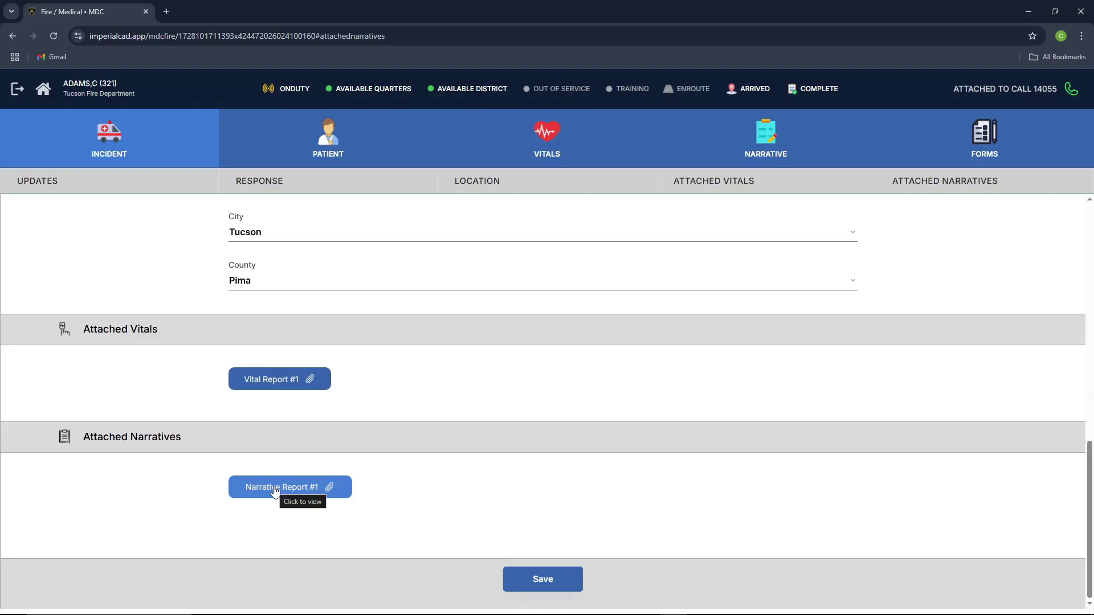
pyautogui.click(275, 489)
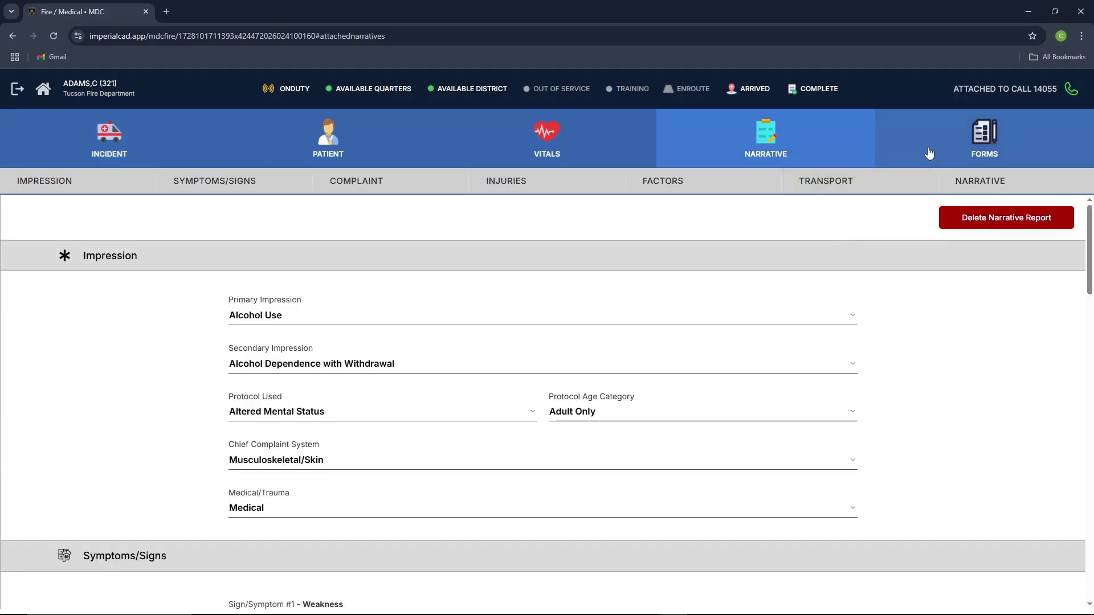
pyautogui.click(929, 153)
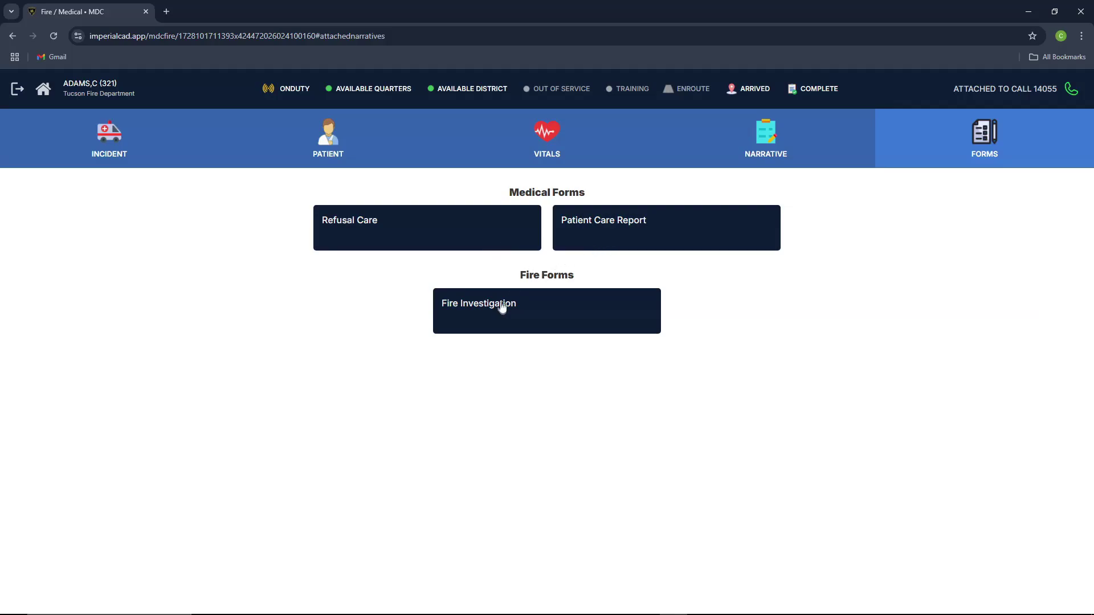
# Step: Start a Refusal Care form and import the call's vital record into it
pyautogui.click(491, 234)
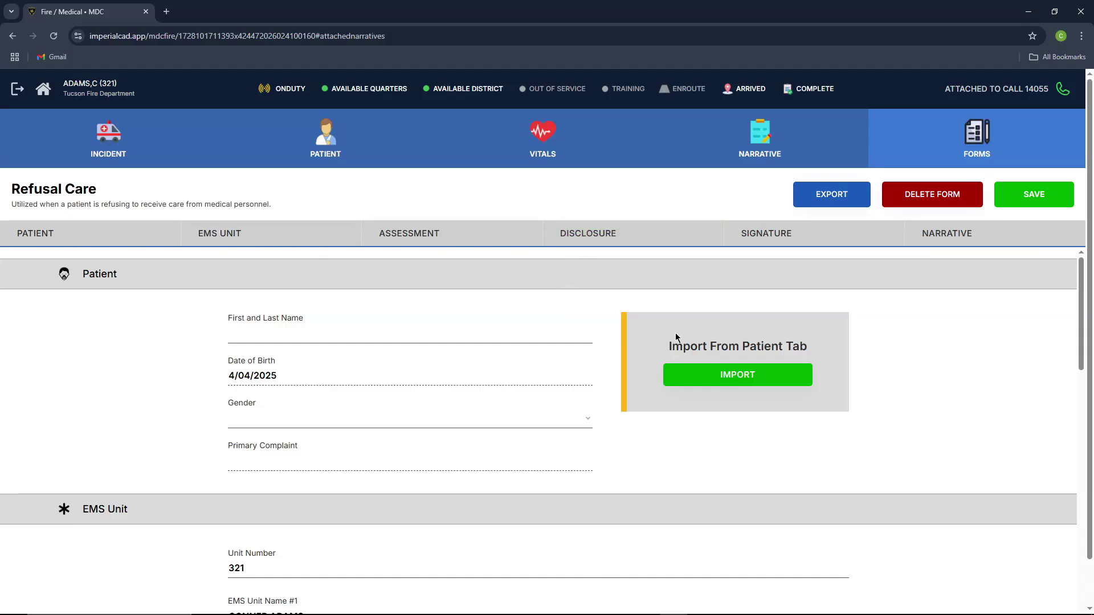
pyautogui.scroll(-1, 296, 357)
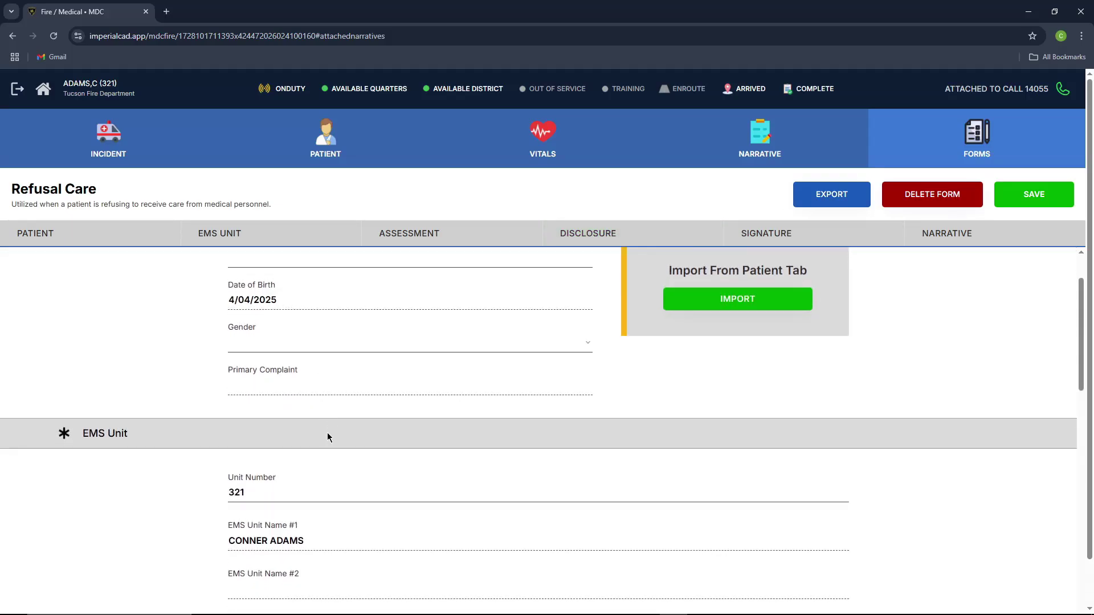
pyautogui.scroll(-4, 327, 437)
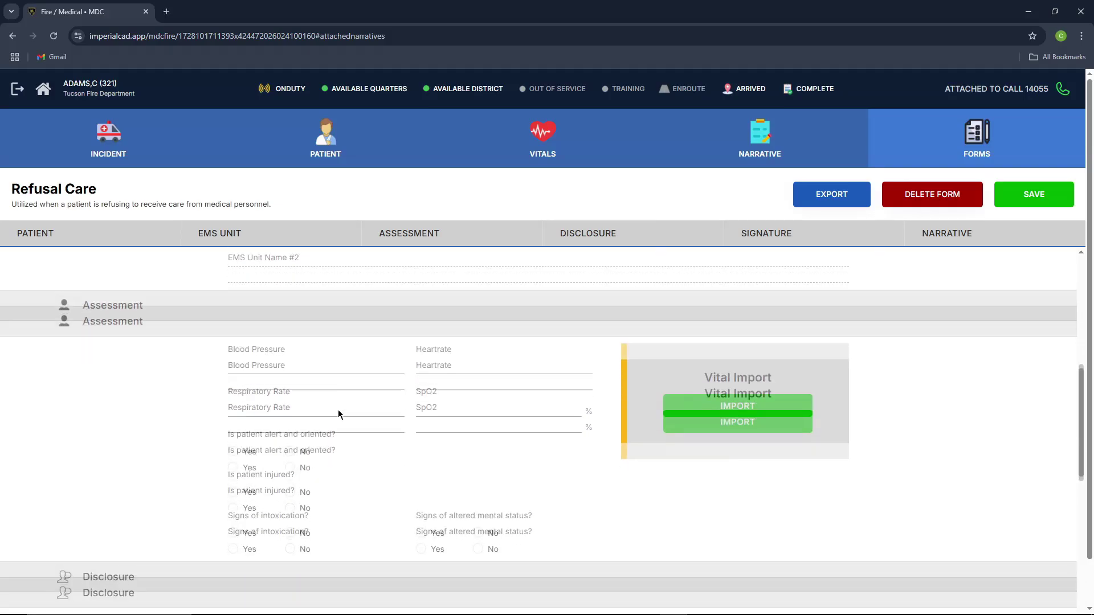
pyautogui.scroll(1, 673, 403)
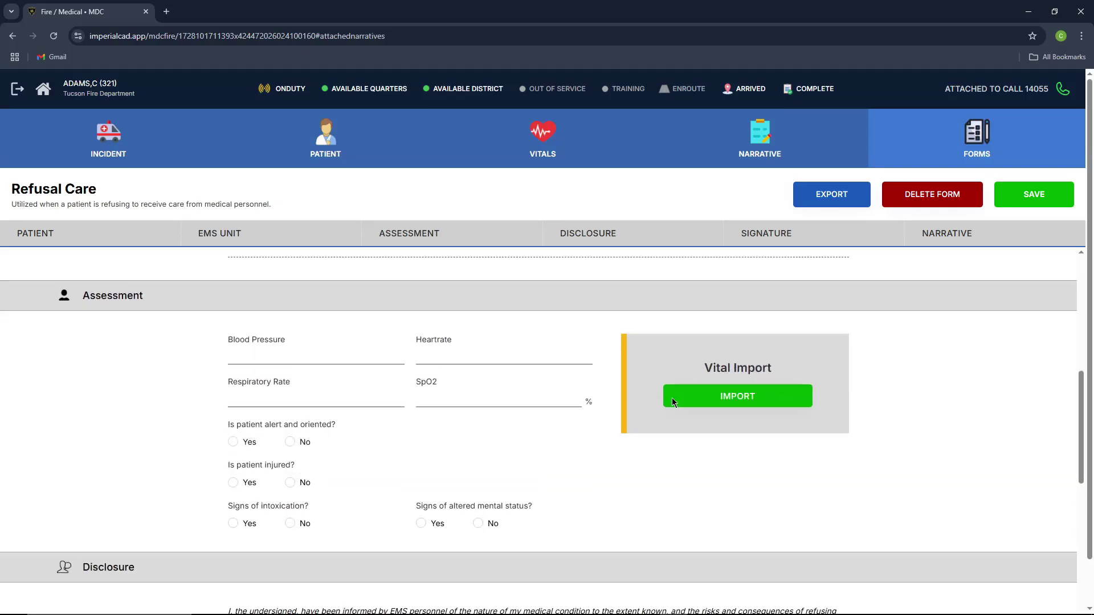
pyautogui.click(701, 404)
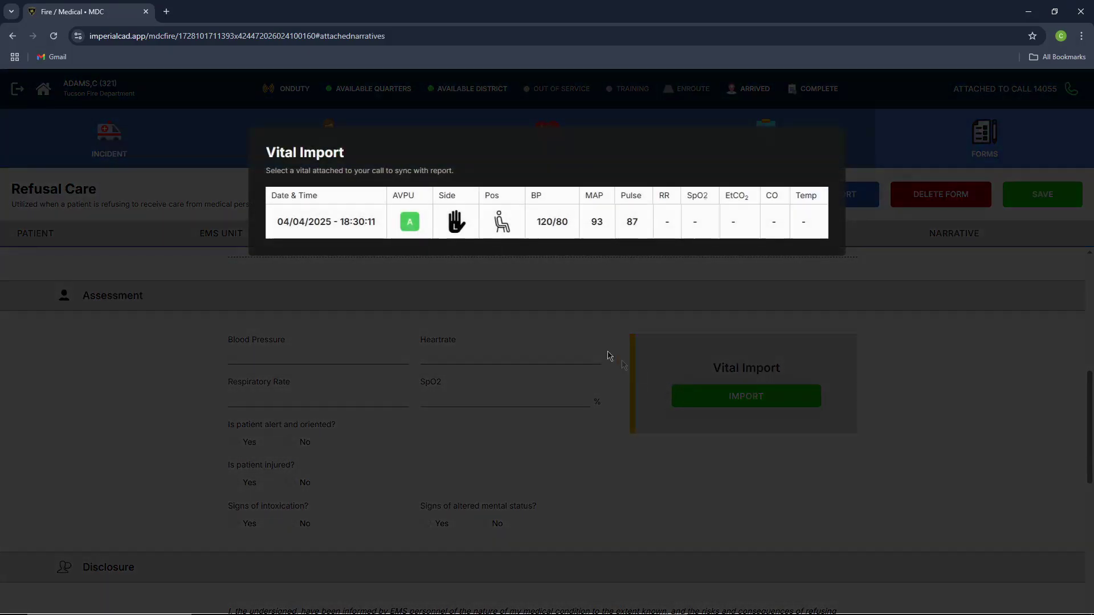
pyautogui.click(503, 225)
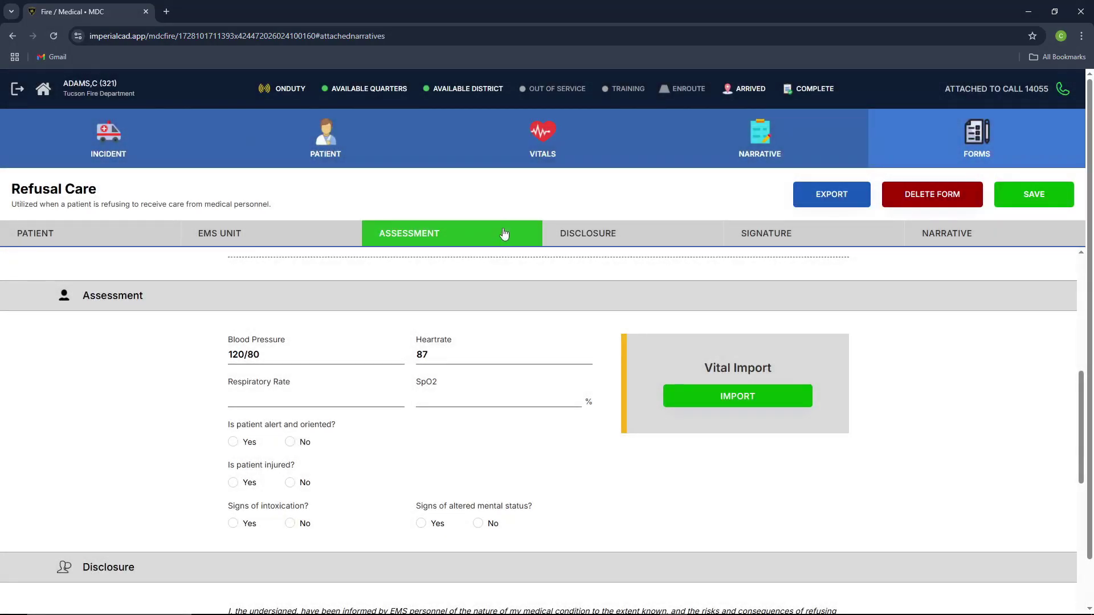
# Step: Answer alert Yes, injured No, intoxication No, and enter respiratory rate 65
pyautogui.scroll(-2, 436, 385)
pyautogui.click(235, 329)
pyautogui.click(290, 369)
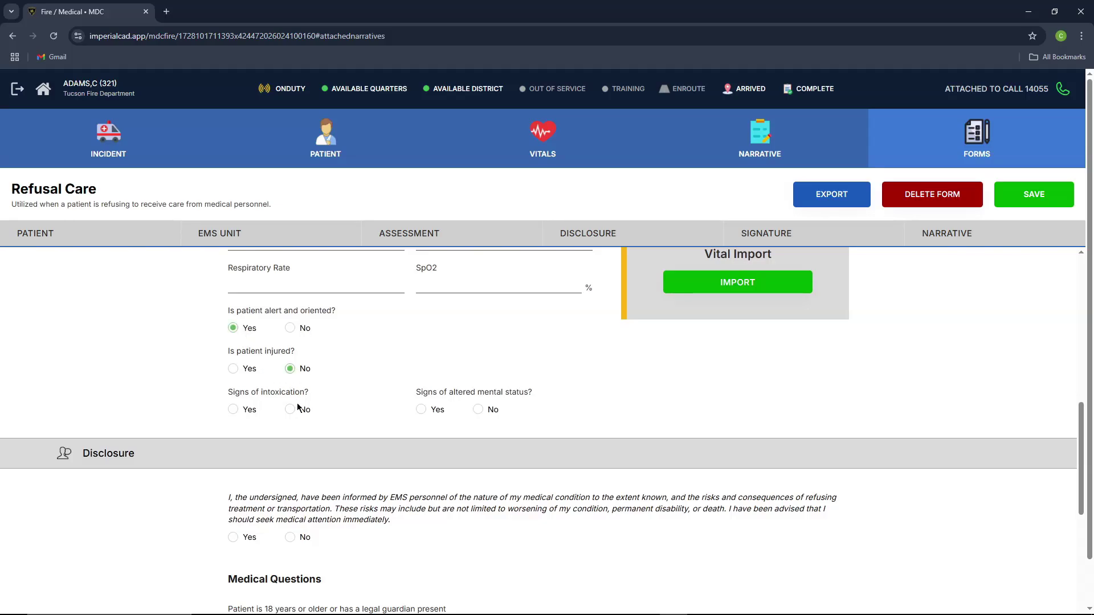
pyautogui.click(290, 410)
pyautogui.scroll(-4, 353, 376)
pyautogui.scroll(-5, 353, 376)
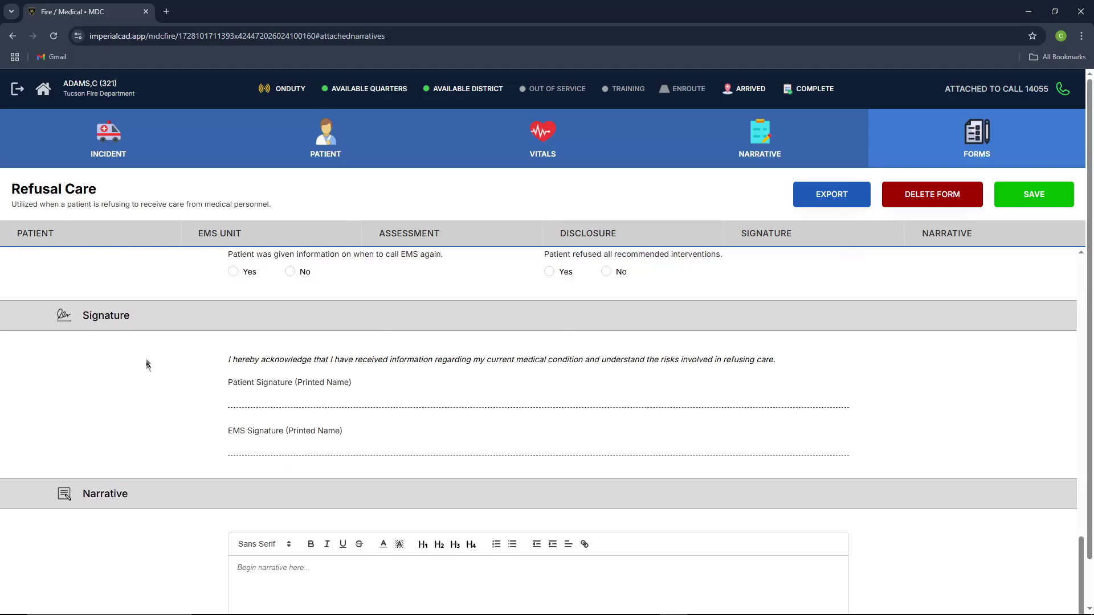
pyautogui.scroll(10, 319, 450)
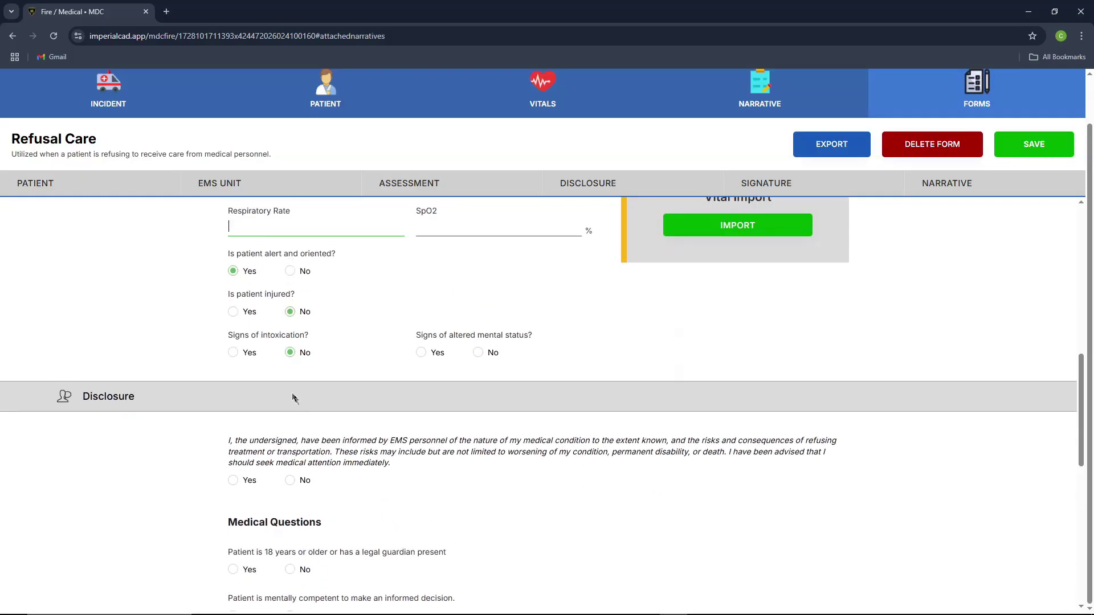
pyautogui.scroll(1, 294, 397)
pyautogui.write('65')
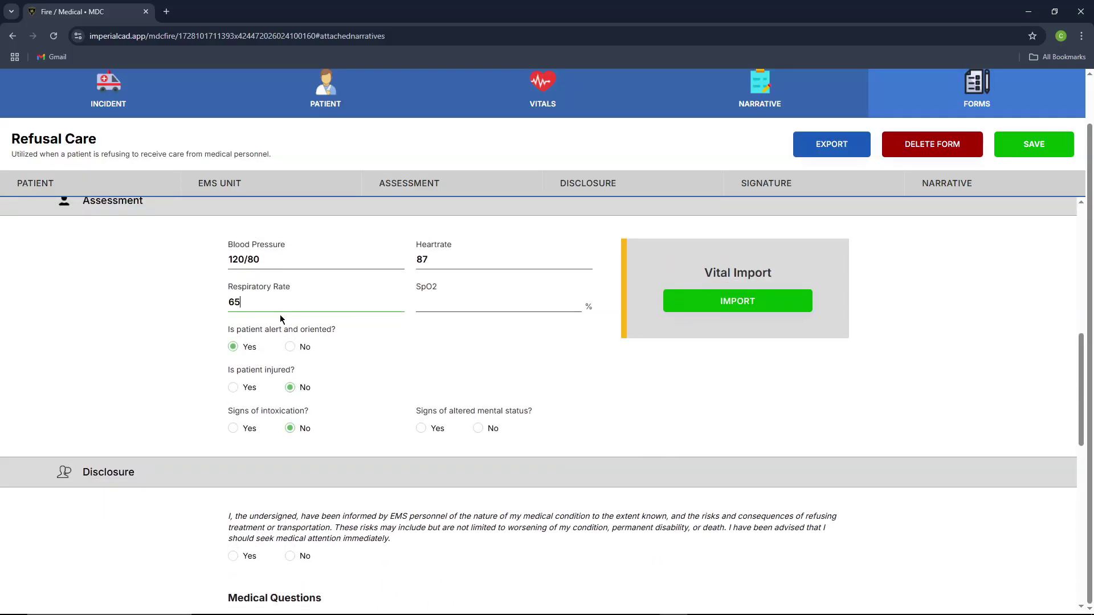
pyautogui.click(456, 307)
pyautogui.scroll(-4, 460, 378)
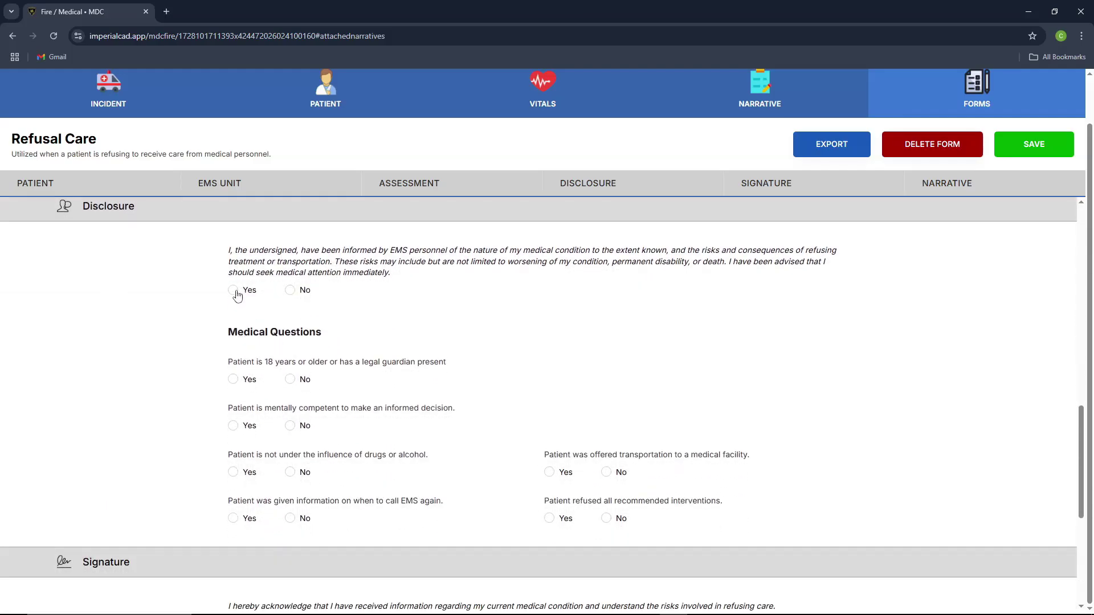
pyautogui.scroll(4, 297, 323)
pyautogui.scroll(5, 296, 320)
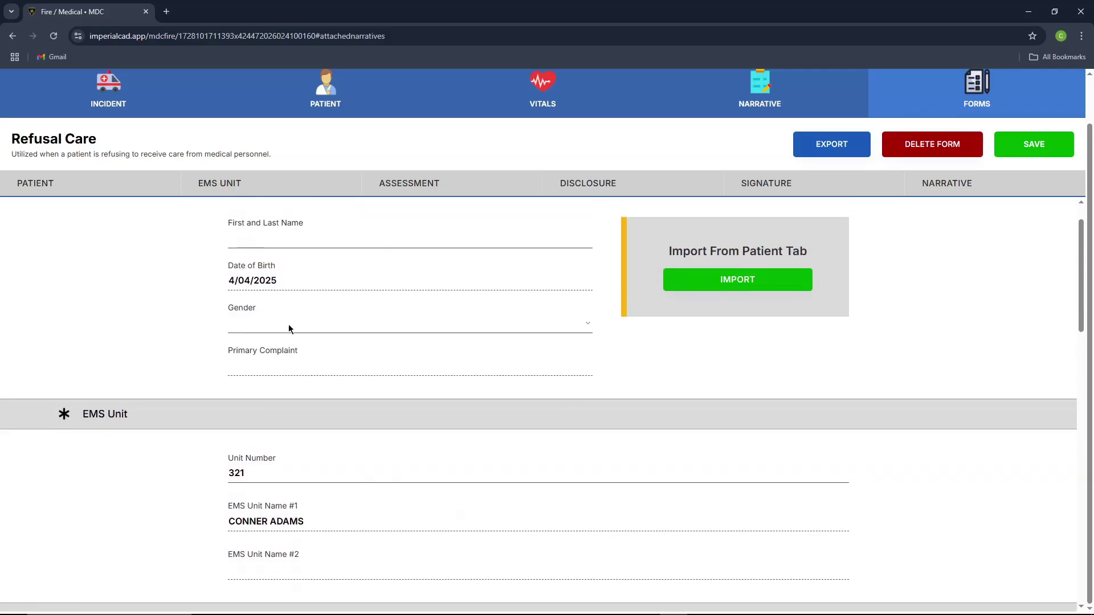
# Step: Set gender to Male, import patient details, and enter 'None' as primary complaint
pyautogui.click(278, 342)
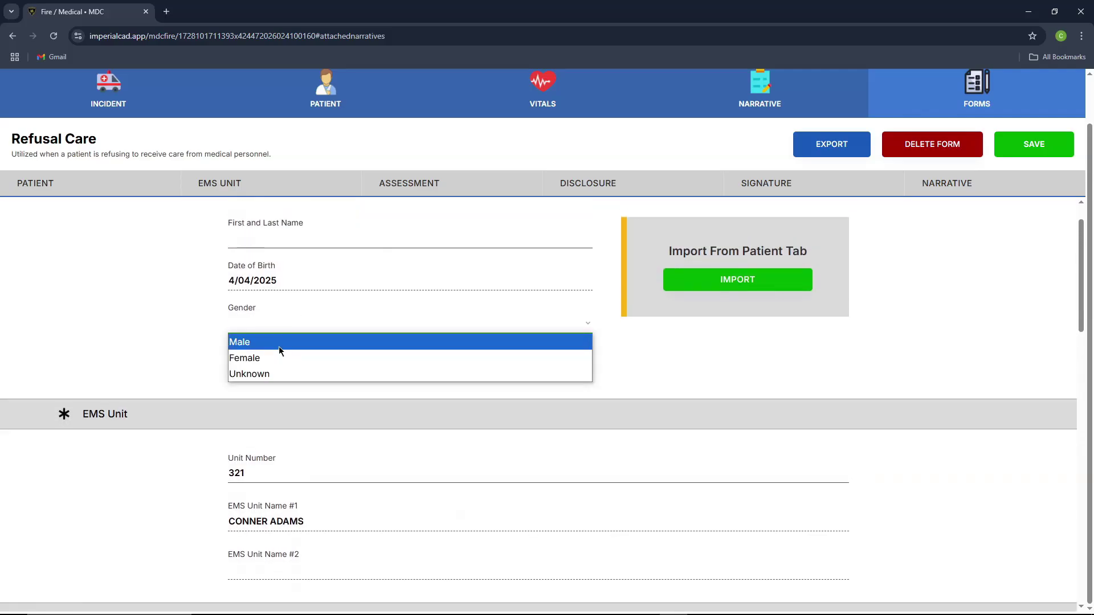
pyautogui.click(279, 345)
pyautogui.scroll(1, 445, 397)
pyautogui.click(746, 328)
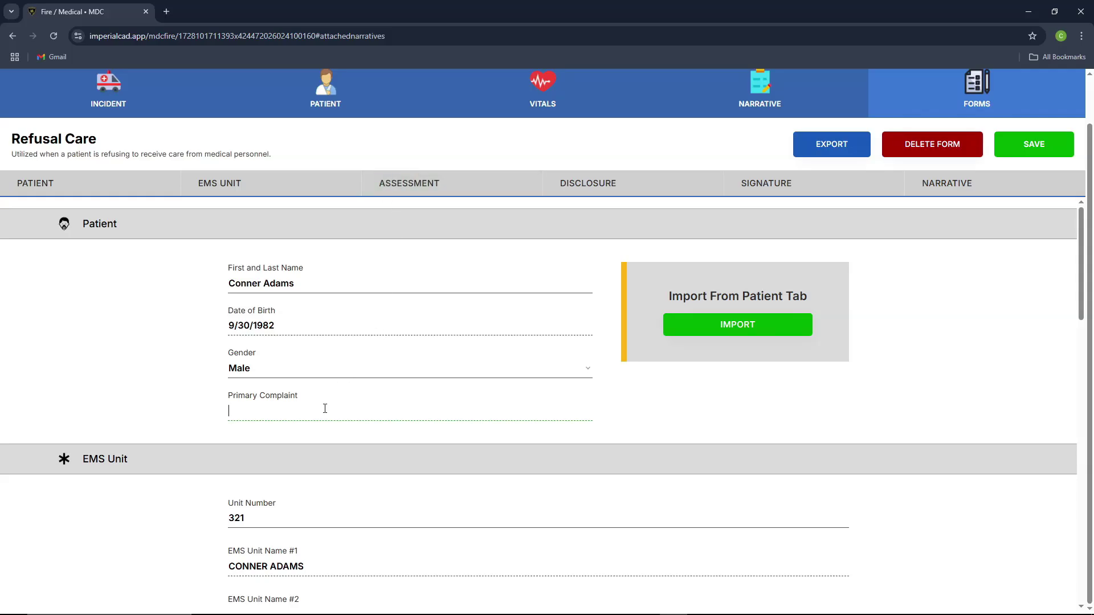
pyautogui.write('None')
pyautogui.scroll(-7, 333, 421)
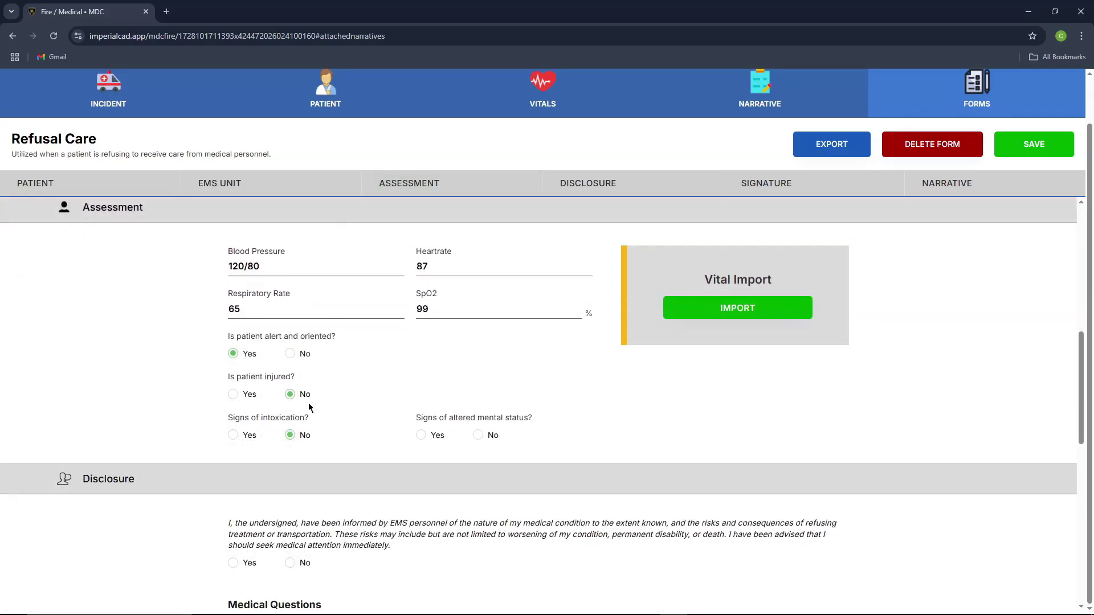
pyautogui.scroll(-3, 310, 408)
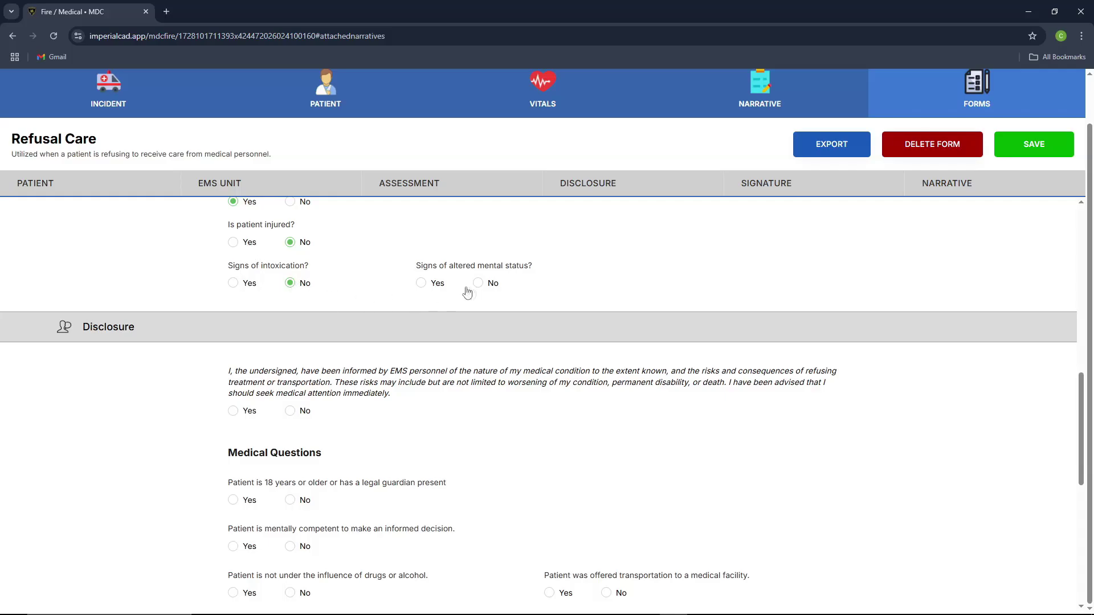
# Step: Answer altered mental status No, and the disclosure and all medical questions Yes
pyautogui.click(491, 287)
pyautogui.click(238, 412)
pyautogui.scroll(-1, 342, 364)
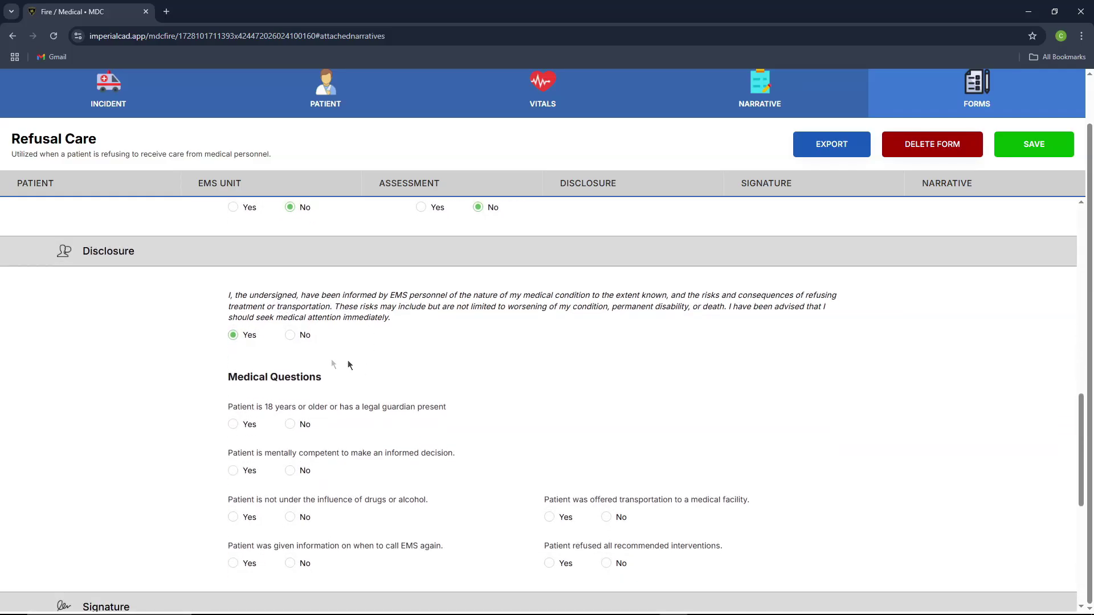
pyautogui.click(245, 425)
pyautogui.click(248, 473)
pyautogui.click(245, 518)
pyautogui.click(245, 564)
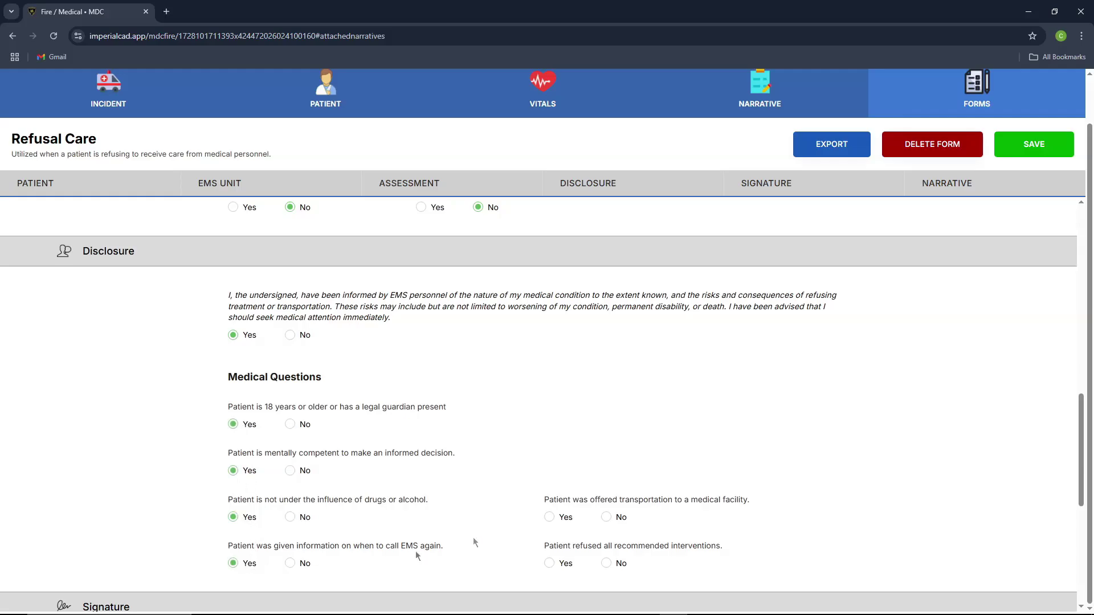
pyautogui.click(556, 518)
pyautogui.click(556, 564)
pyautogui.scroll(-4, 440, 471)
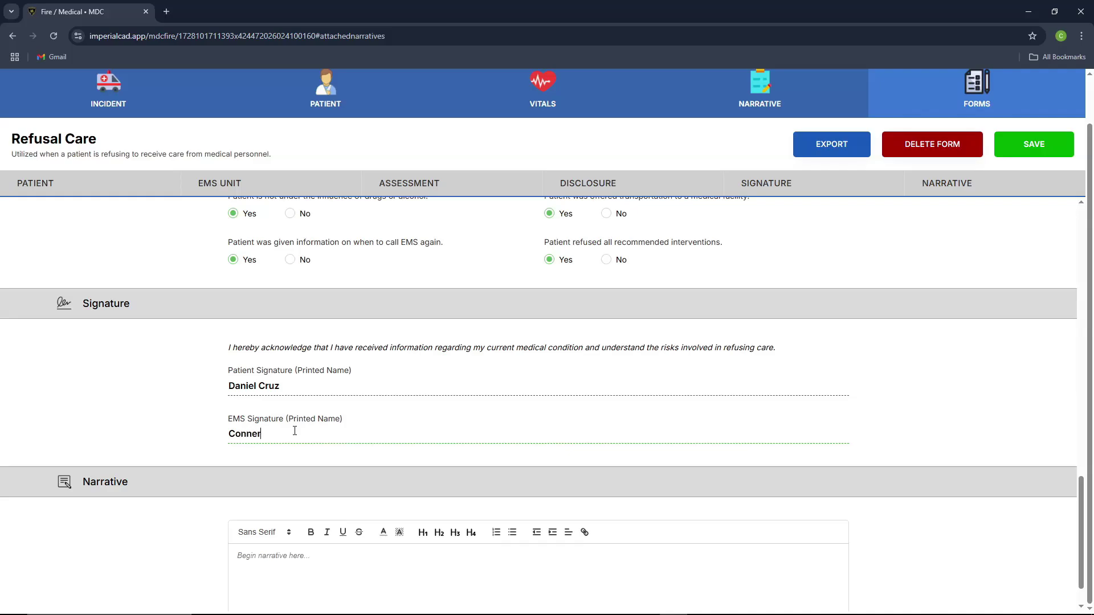
# Step: Add the form narrative 'testing narrative', then save and close the Refusal Care form
pyautogui.scroll(-1, 296, 434)
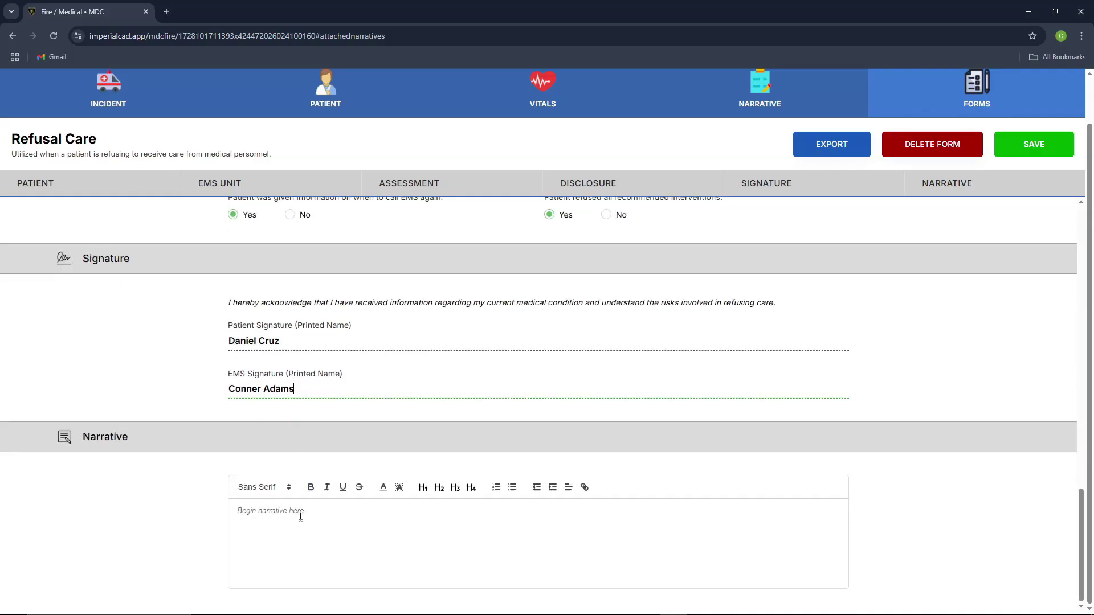
pyautogui.click(301, 515)
pyautogui.write('testing narrative')
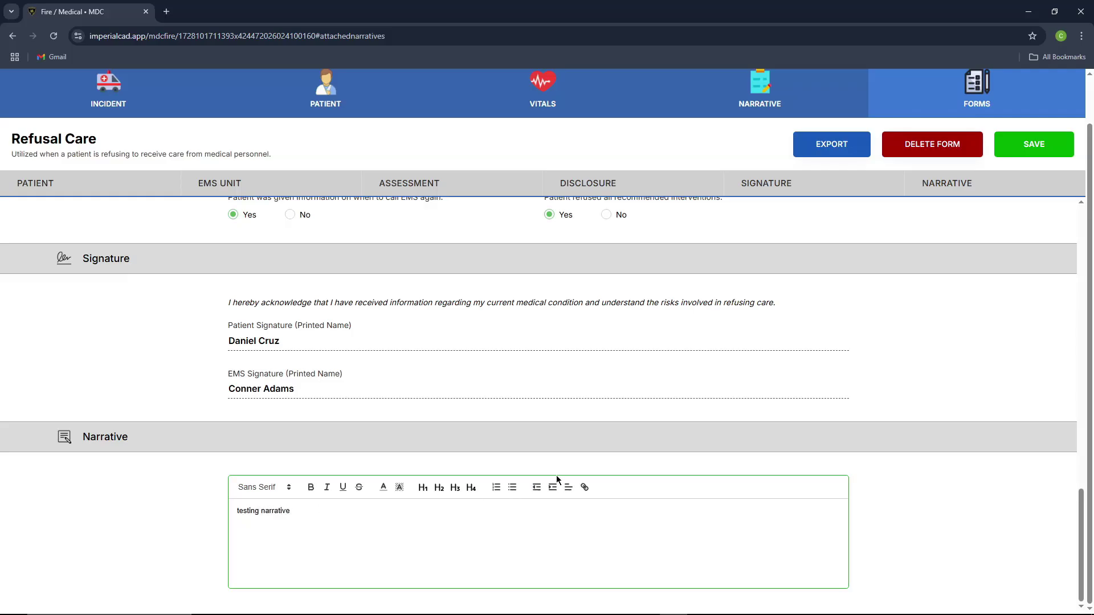
pyautogui.click(1034, 144)
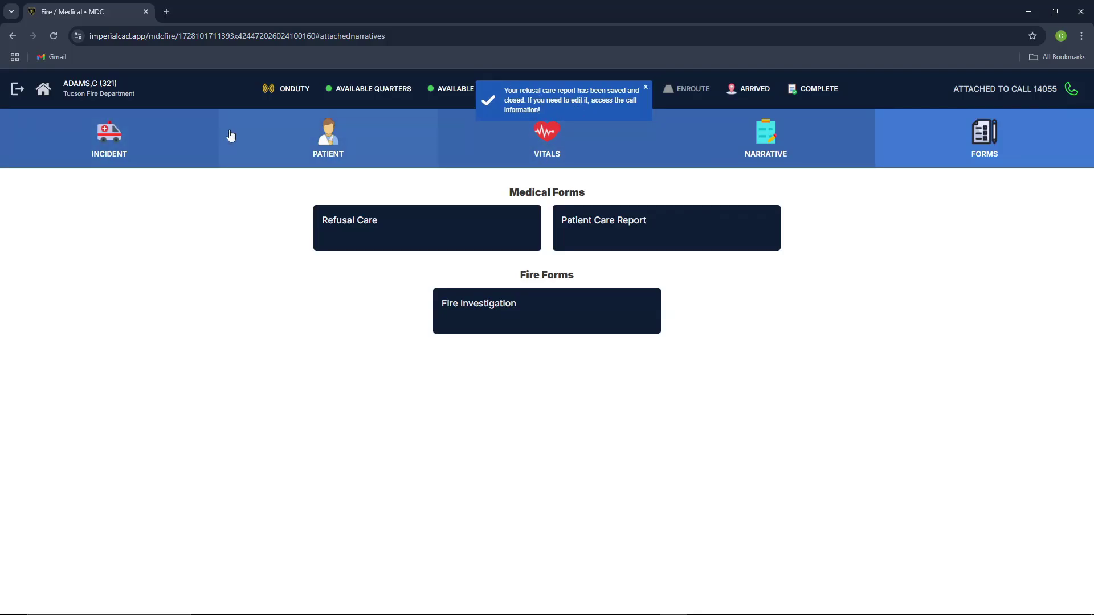
pyautogui.click(168, 159)
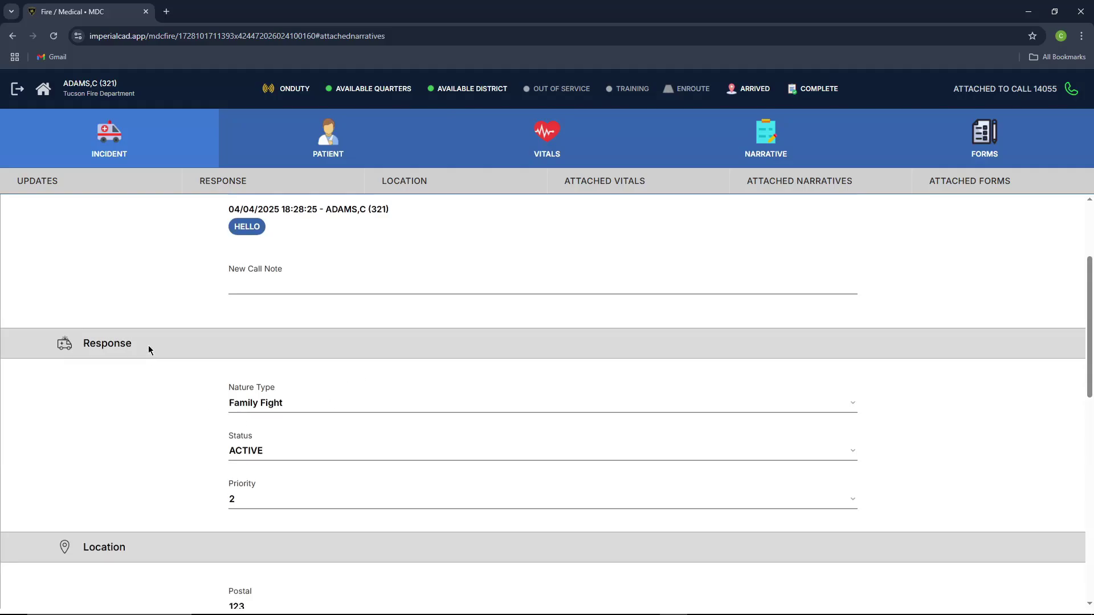
pyautogui.scroll(-10, 149, 349)
pyautogui.scroll(-1, 162, 348)
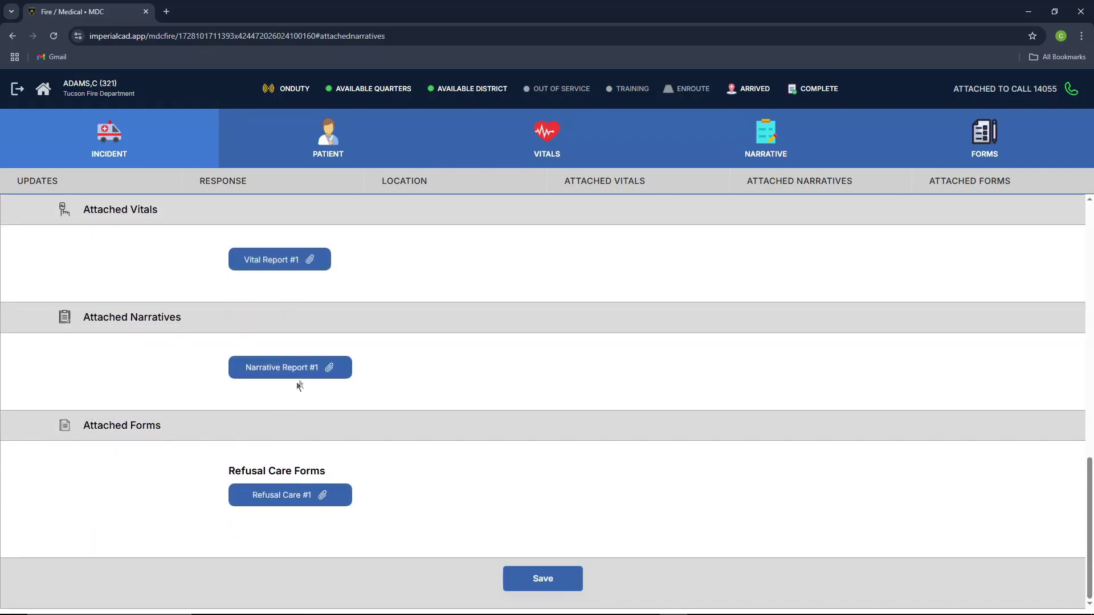
pyautogui.click(295, 495)
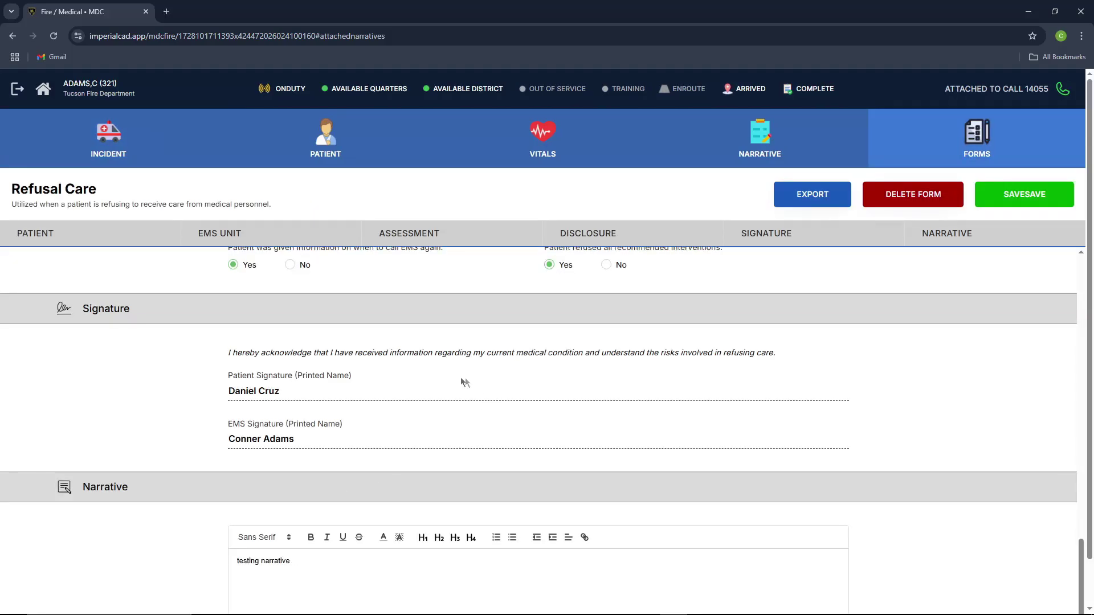
pyautogui.scroll(12, 341, 370)
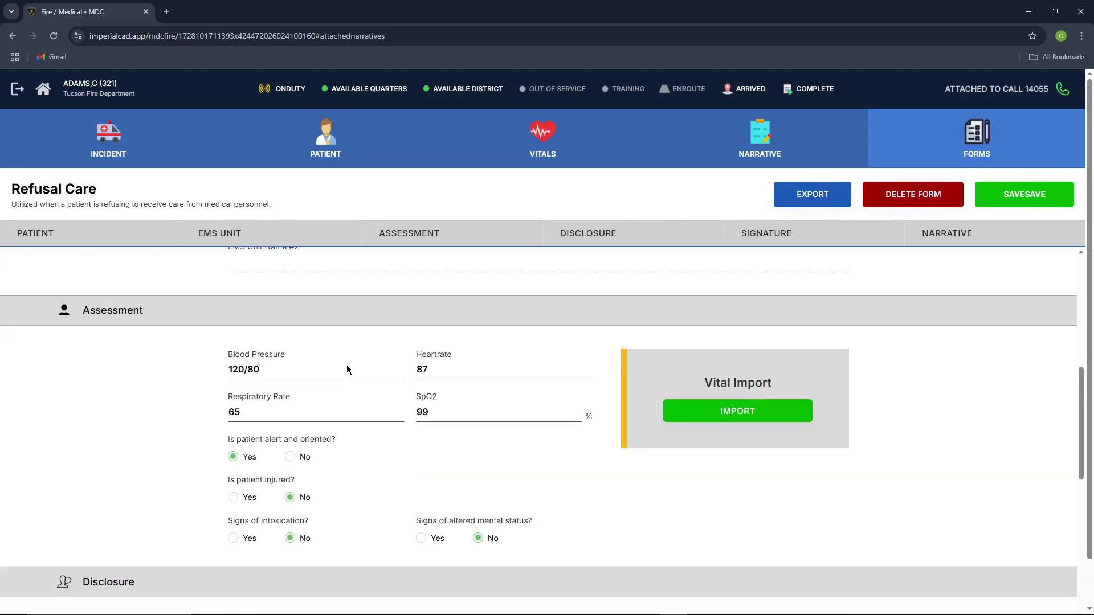
pyautogui.scroll(8, 346, 369)
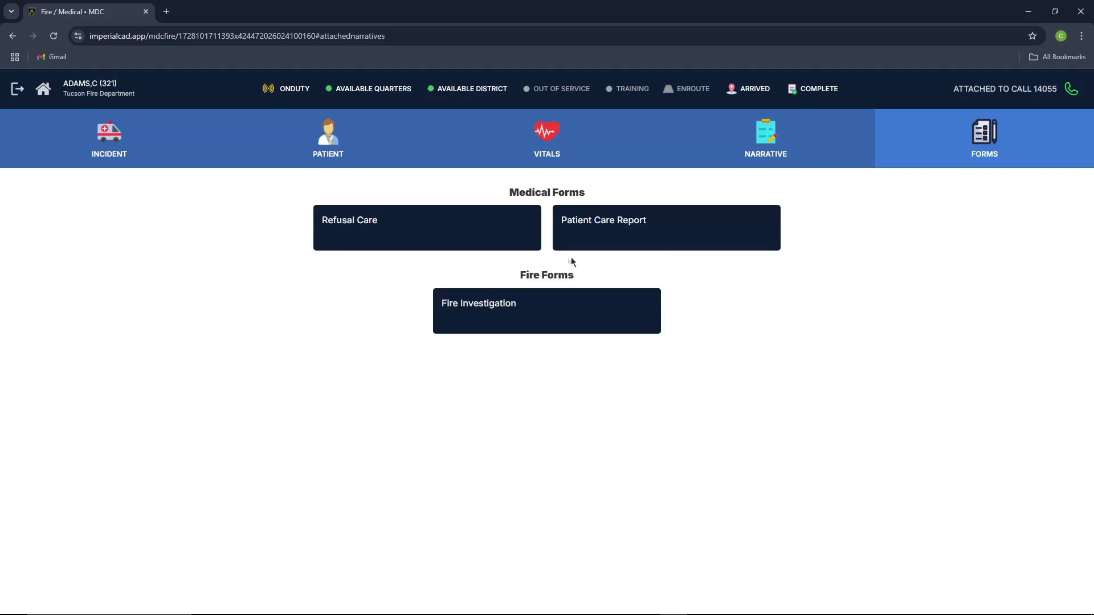
# Step: Create a new Patient Care Report and import the patient, incident and 18:30 vital reading
pyautogui.click(610, 233)
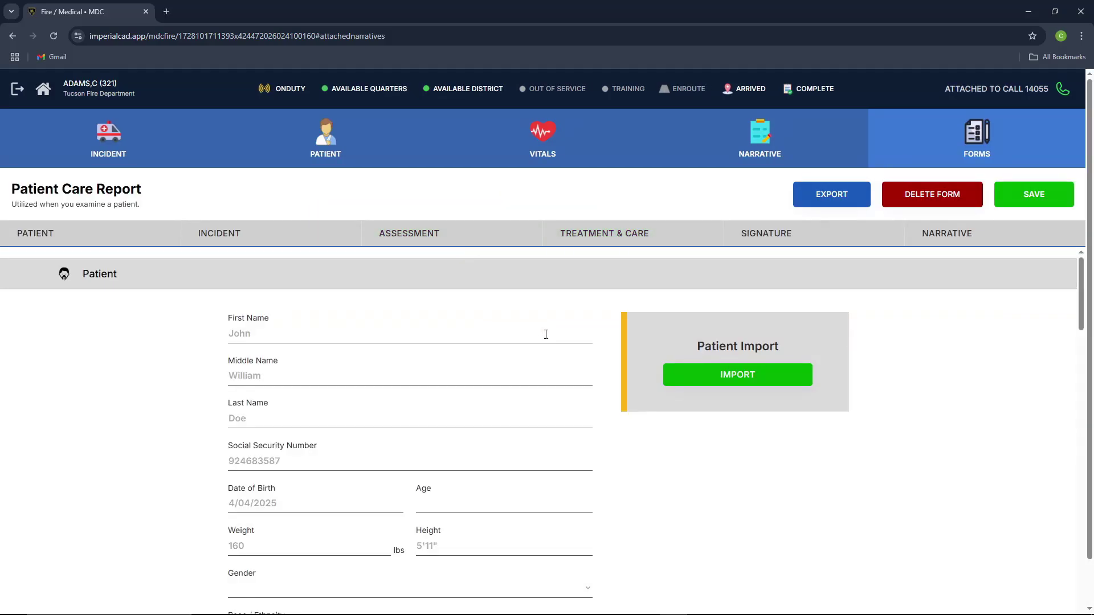
pyautogui.scroll(-1, 549, 334)
pyautogui.scroll(1, 550, 334)
pyautogui.click(707, 378)
pyautogui.scroll(-5, 587, 345)
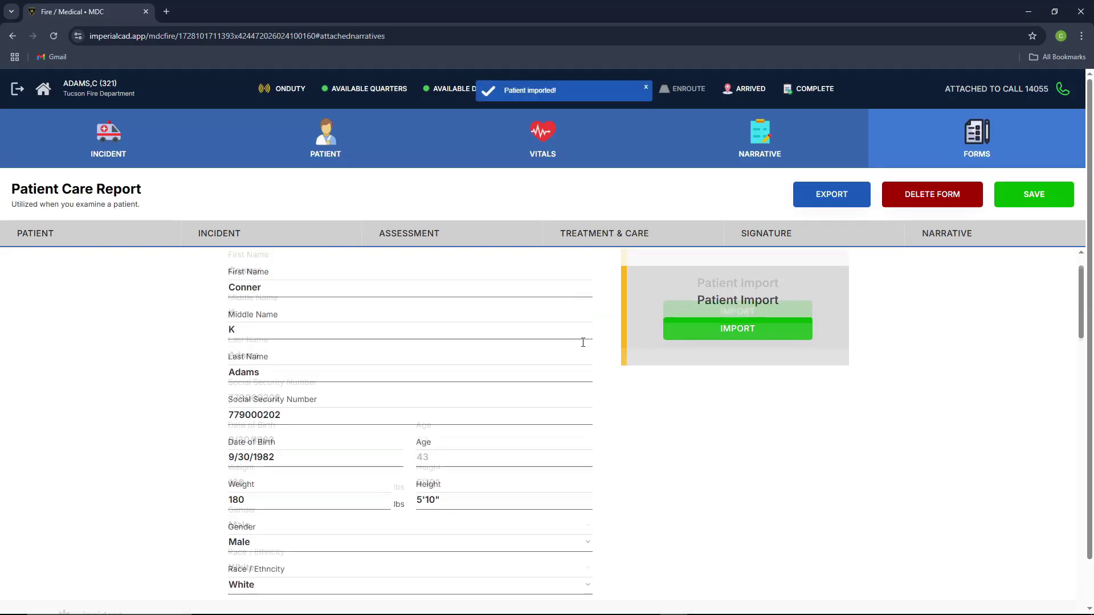
pyautogui.click(726, 408)
pyautogui.scroll(-2, 647, 366)
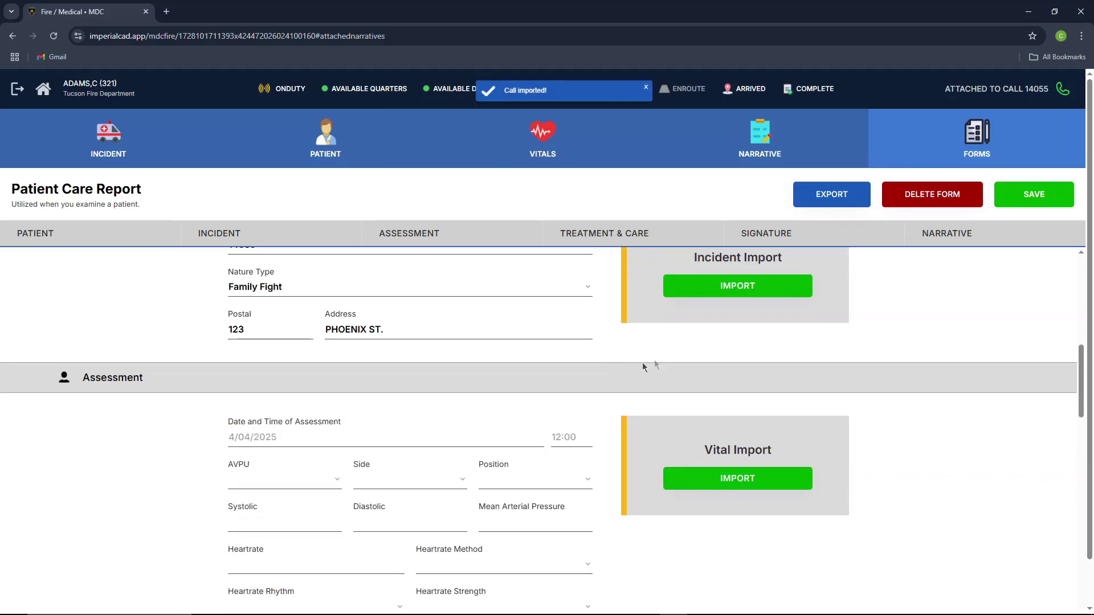
pyautogui.scroll(1, 704, 342)
pyautogui.scroll(4, 705, 336)
pyautogui.scroll(-7, 696, 283)
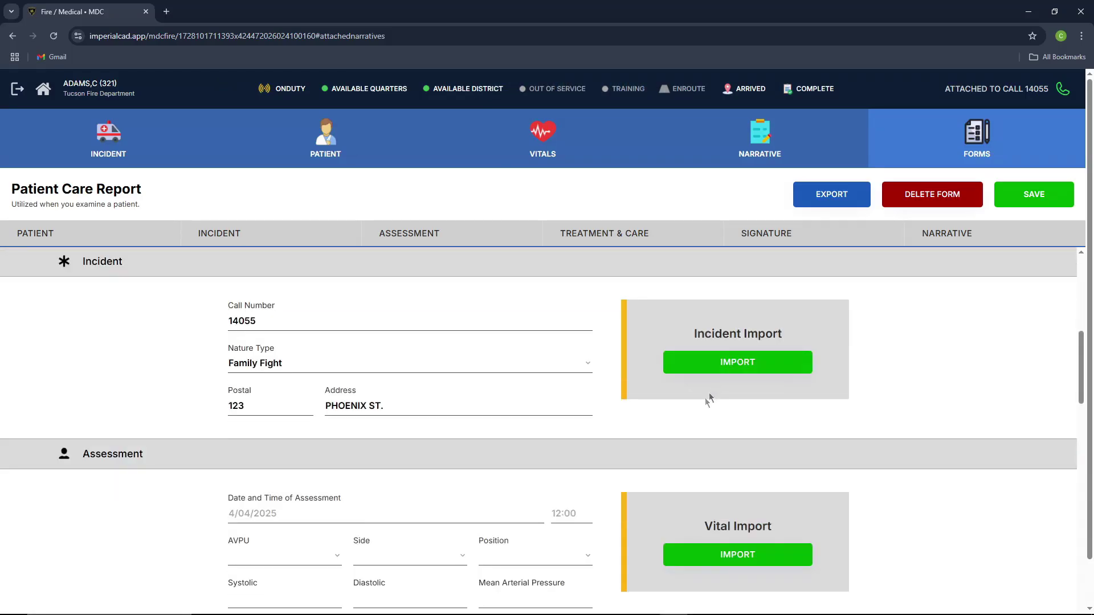
pyautogui.click(686, 371)
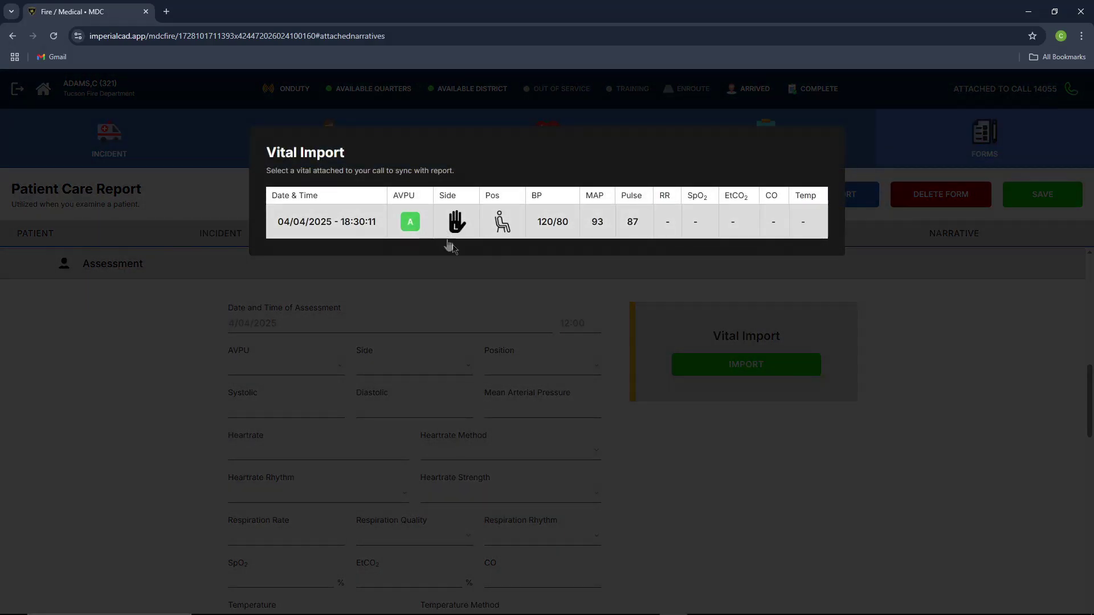
pyautogui.click(522, 231)
# Step: Set heart rate to Doppler, Regular, Absent, and respiration quality Normal with Regular rhythm
pyautogui.scroll(-1, 462, 416)
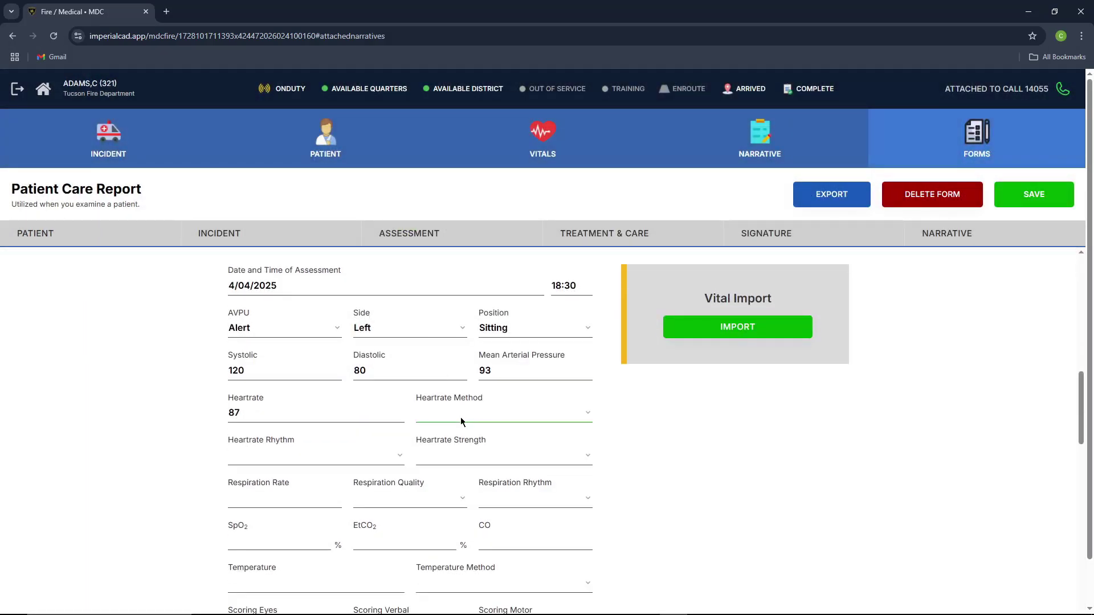
pyautogui.click(461, 417)
pyautogui.click(460, 446)
pyautogui.scroll(-3, 365, 353)
pyautogui.click(318, 305)
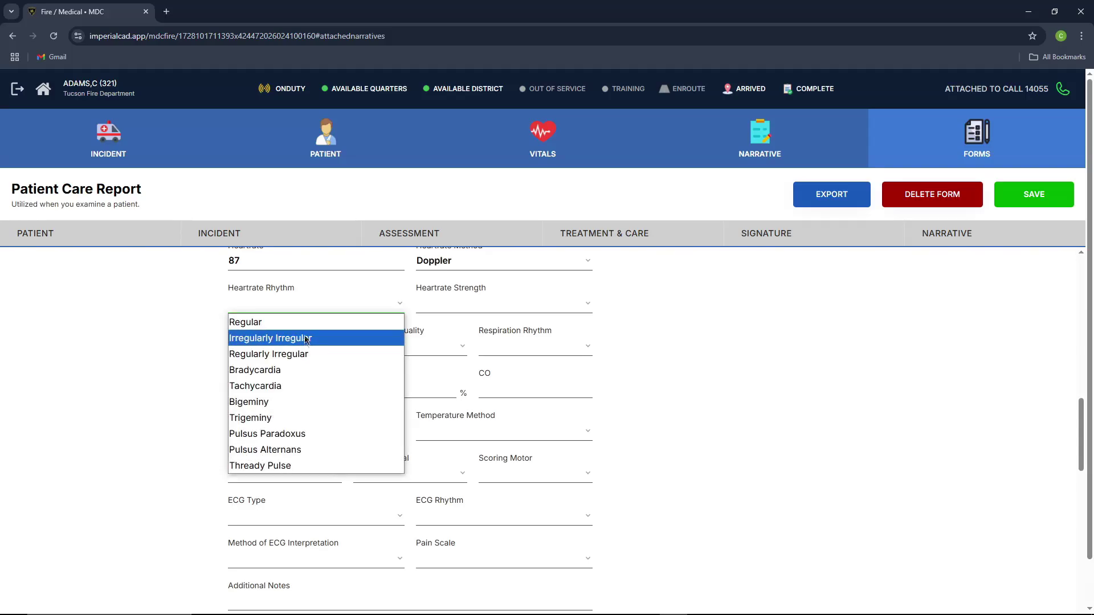
pyautogui.click(251, 335)
pyautogui.click(458, 309)
pyautogui.click(448, 320)
pyautogui.click(309, 350)
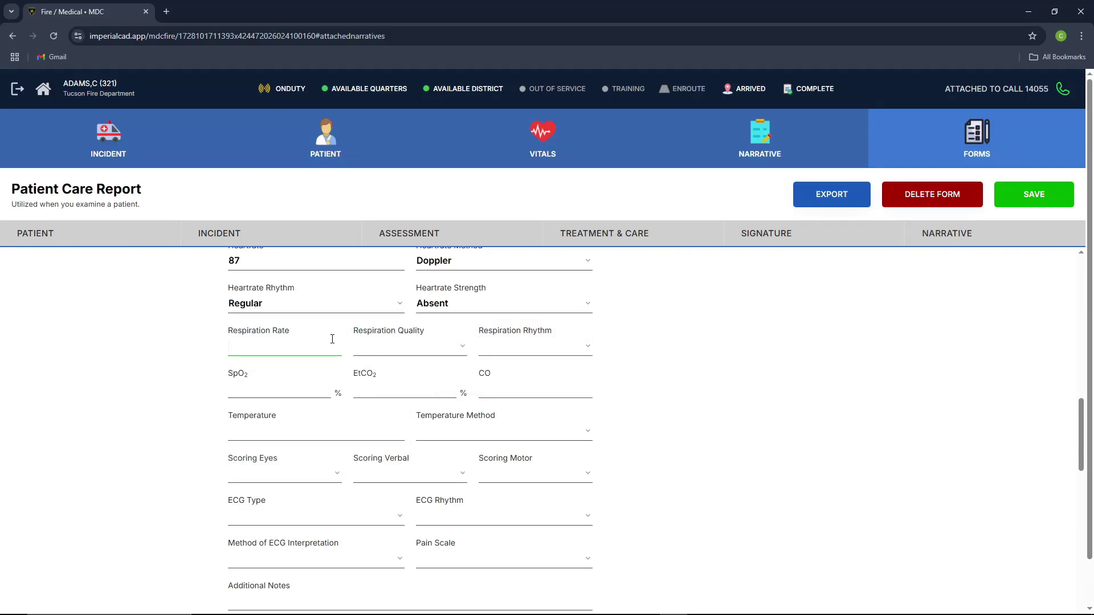
pyautogui.click(413, 349)
pyautogui.click(376, 363)
pyautogui.click(507, 346)
pyautogui.click(501, 364)
# Step: Fill SpO2 99, EtCO2 23, CO and a value of 98, with Temperature Method Oral
pyautogui.click(307, 386)
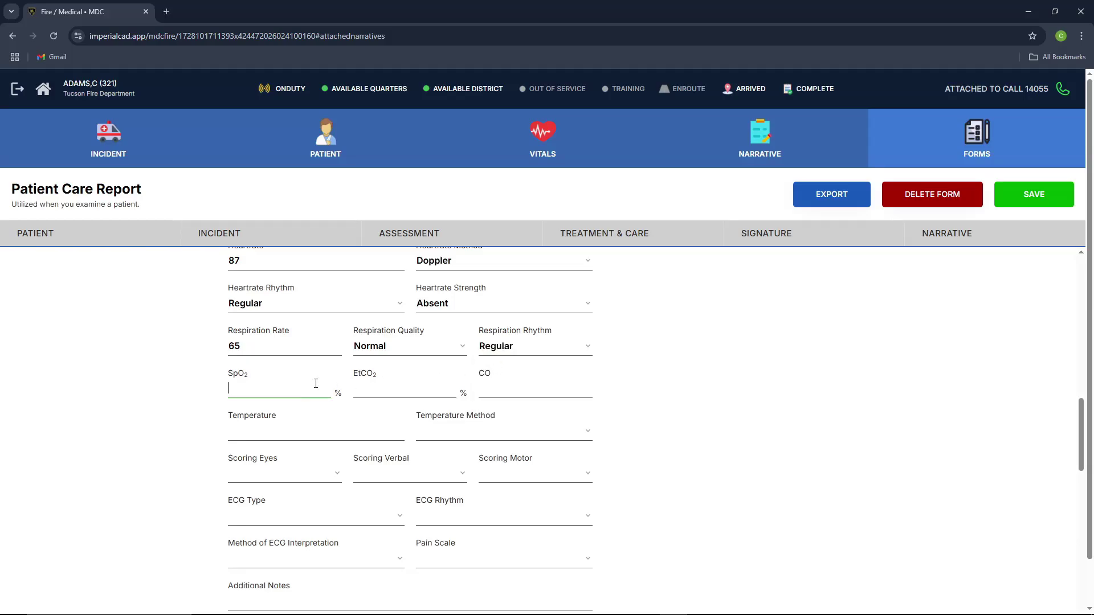
pyautogui.click(414, 392)
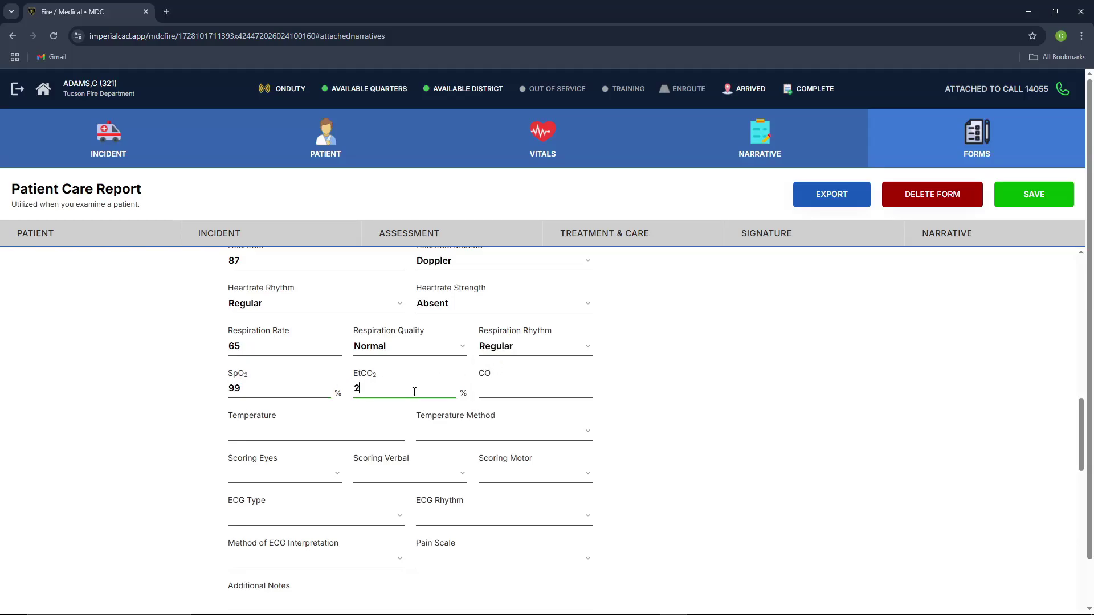
pyautogui.click(533, 395)
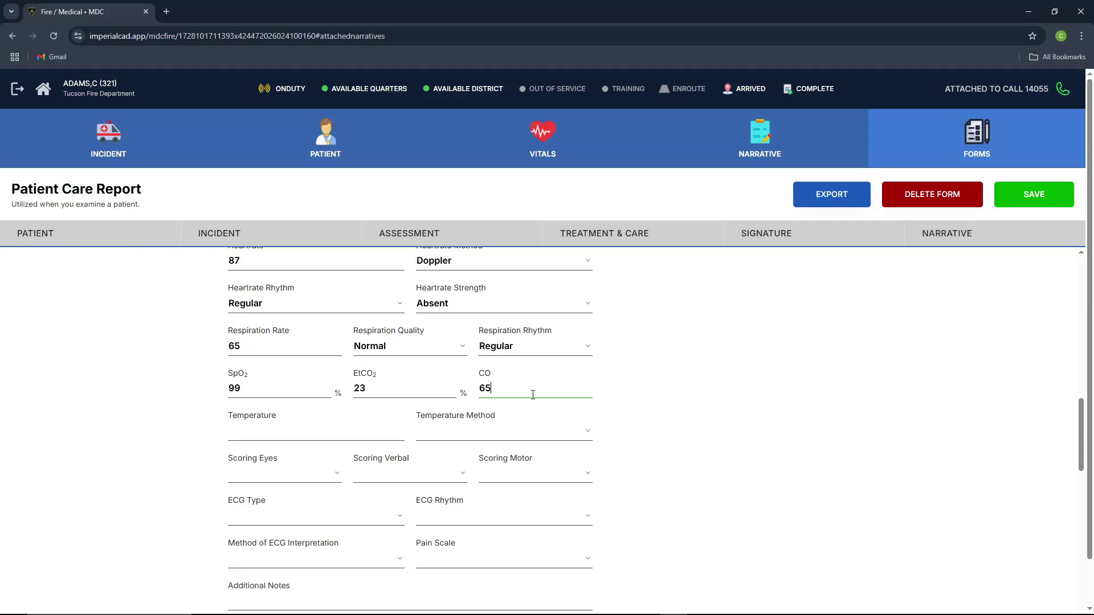
pyautogui.scroll(-1, 376, 390)
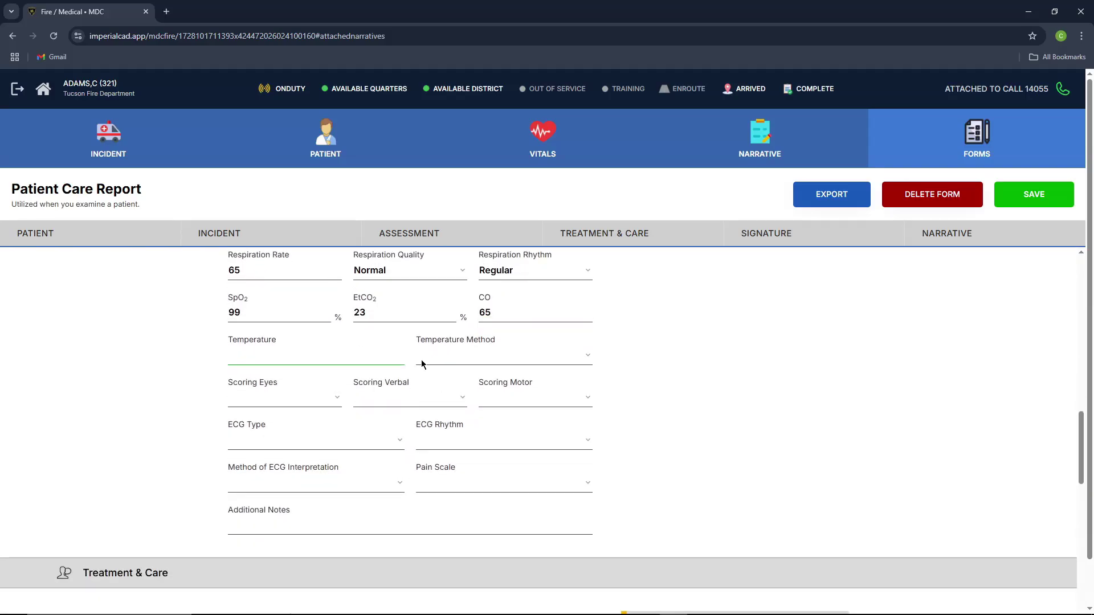
pyautogui.write('98')
pyautogui.click(422, 360)
pyautogui.click(422, 374)
pyautogui.click(285, 398)
# Step: Set Scoring Eyes to 4 - Spontaneous, plus Verbal and Motor, and ECG 4-Lead Asystole
pyautogui.click(288, 416)
pyautogui.click(398, 397)
pyautogui.click(387, 430)
pyautogui.moveTo(530, 397); pyautogui.dragTo(484, 430)
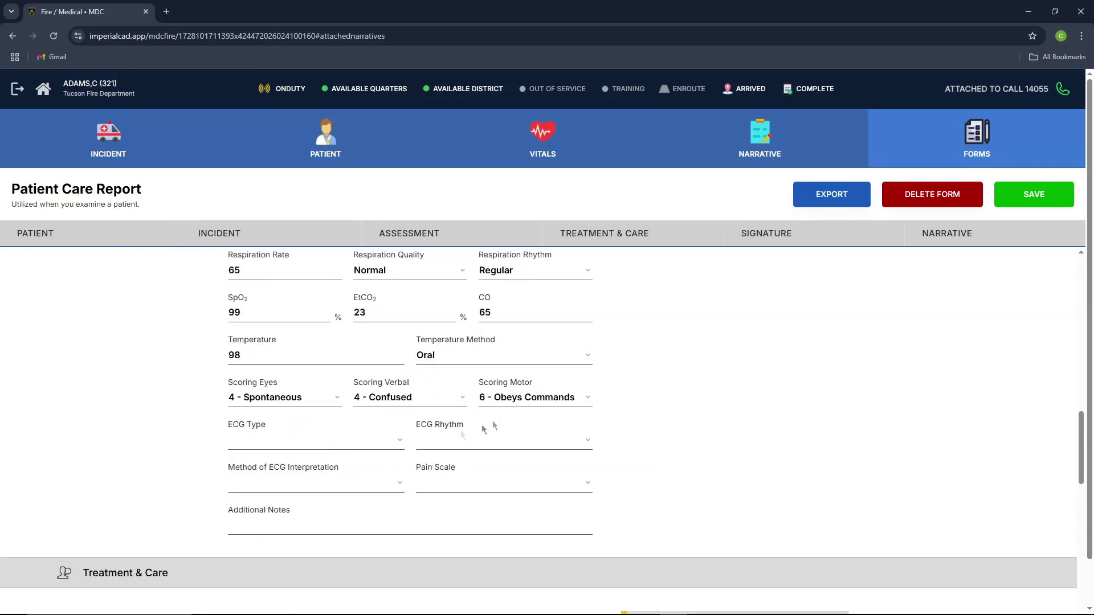
pyautogui.click(313, 440)
pyautogui.click(273, 473)
pyautogui.click(501, 440)
pyautogui.click(444, 239)
# Step: Choose Manual Interpretation, Pain Scale 8, and add the note 'test'
pyautogui.click(285, 484)
pyautogui.click(320, 518)
pyautogui.click(464, 482)
pyautogui.click(445, 439)
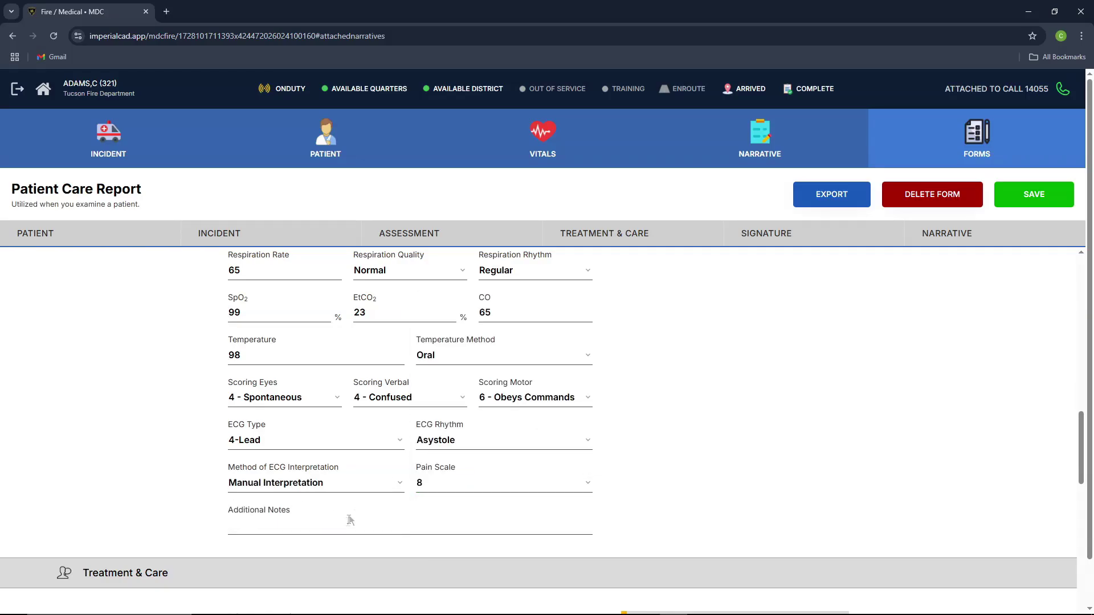
pyautogui.click(339, 520)
pyautogui.write('test')
pyautogui.scroll(-4, 320, 484)
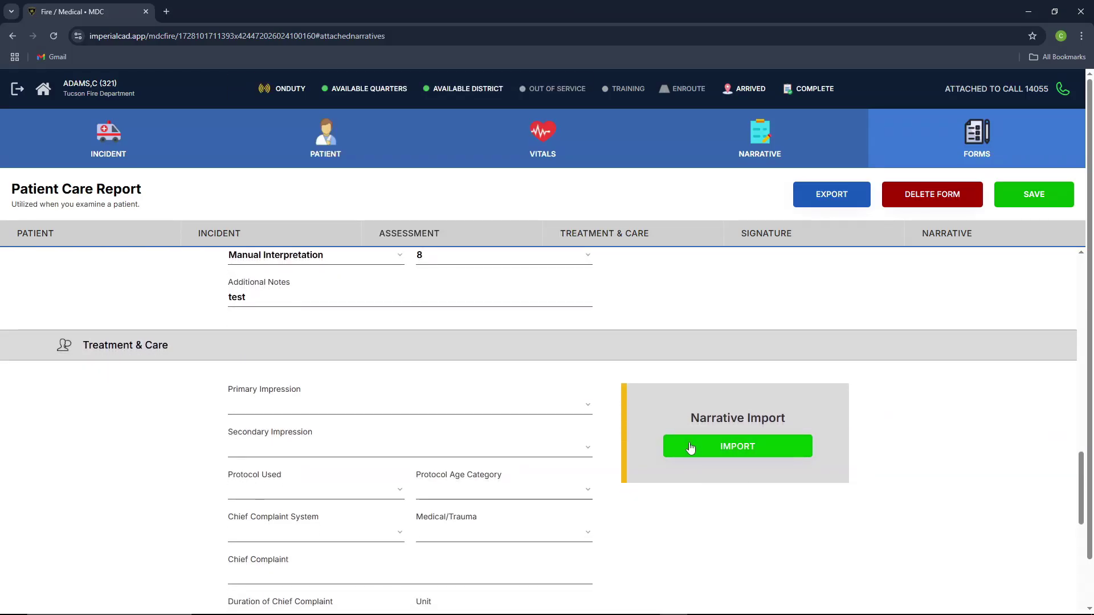
# Step: Import an attached narrative into the Treatment & Care section
pyautogui.scroll(-1, 659, 420)
pyautogui.click(695, 416)
pyautogui.click(501, 227)
pyautogui.scroll(-13, 488, 359)
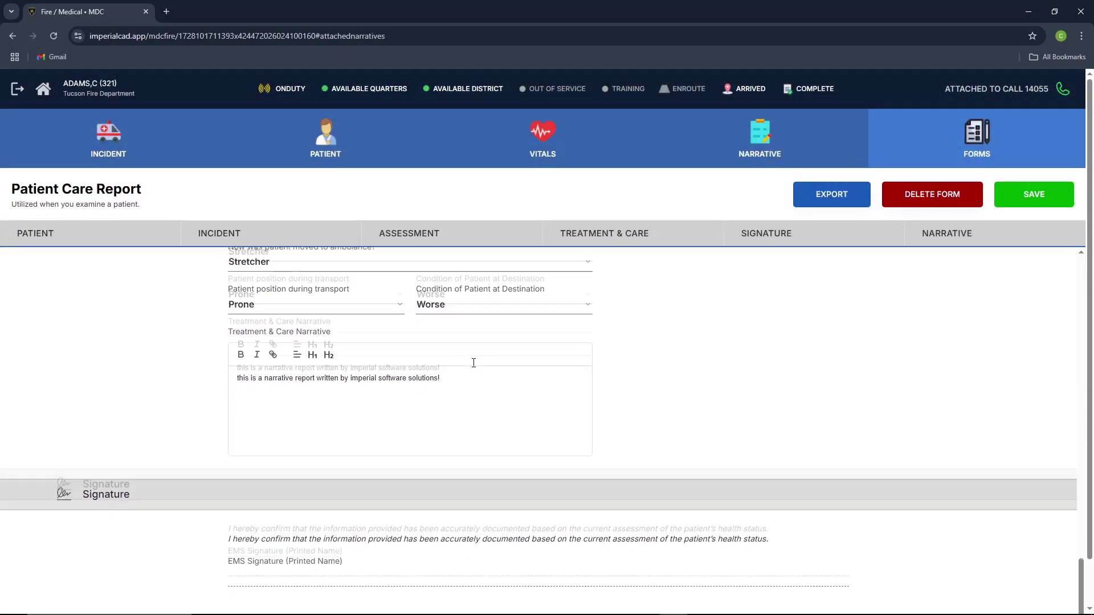
pyautogui.scroll(-3, 474, 363)
pyautogui.scroll(1, 287, 361)
pyautogui.scroll(-1, 325, 368)
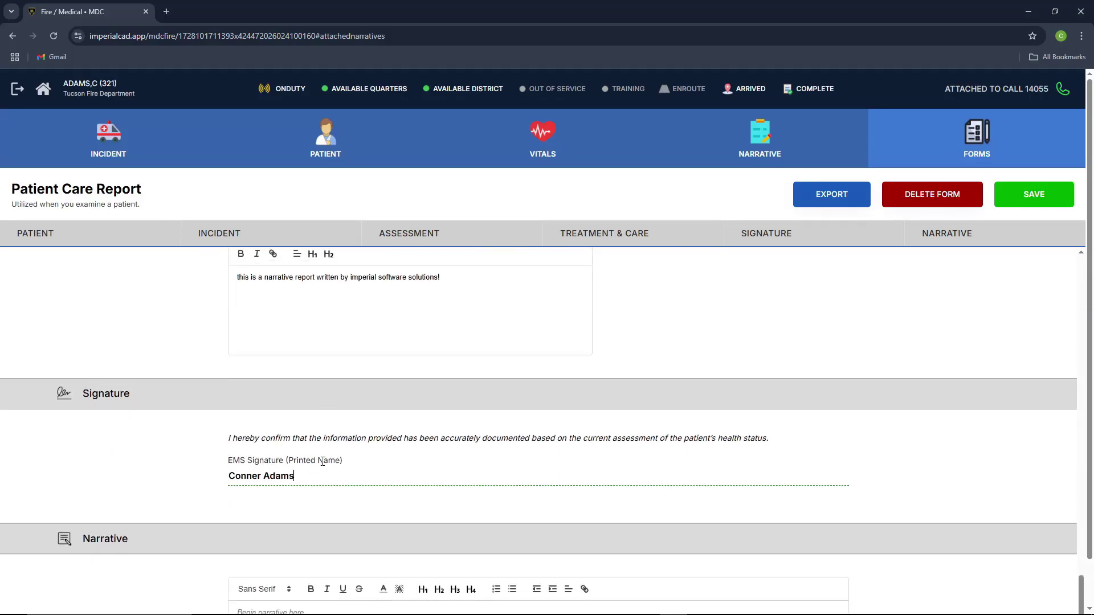
pyautogui.scroll(-3, 362, 491)
# Step: Type 'te' into the report narrative and save the Patient Care Report
pyautogui.click(304, 511)
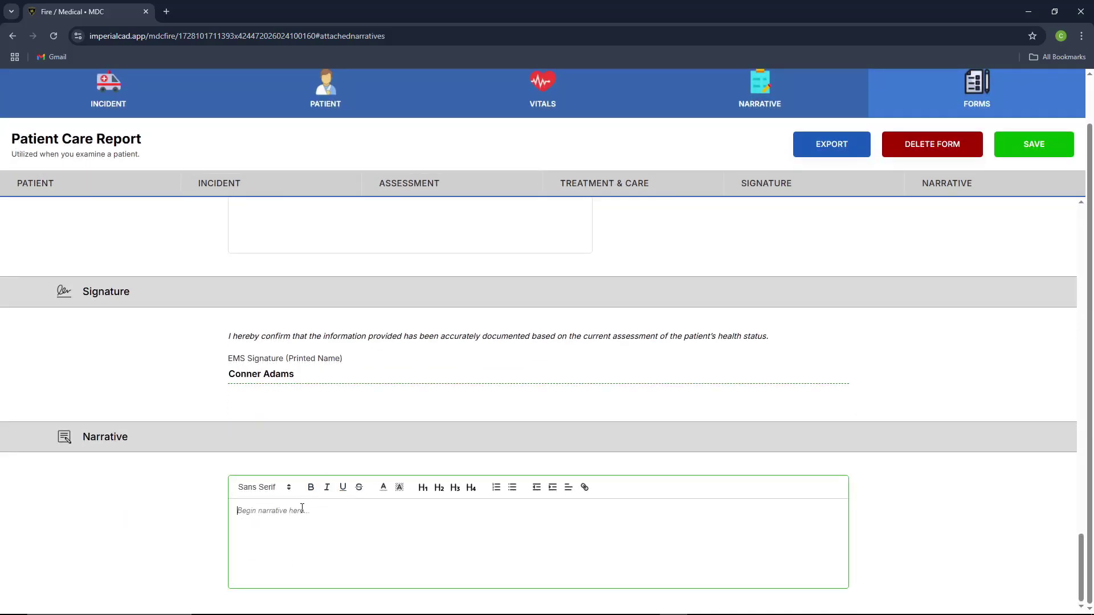
pyautogui.write('test')
pyautogui.scroll(2, 817, 454)
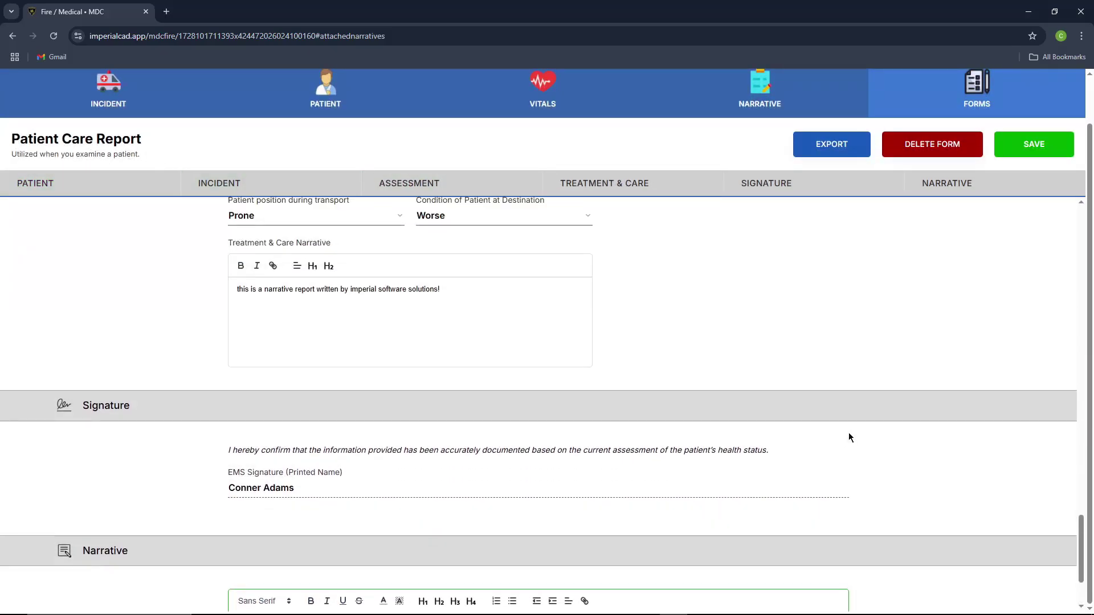
pyautogui.click(1014, 144)
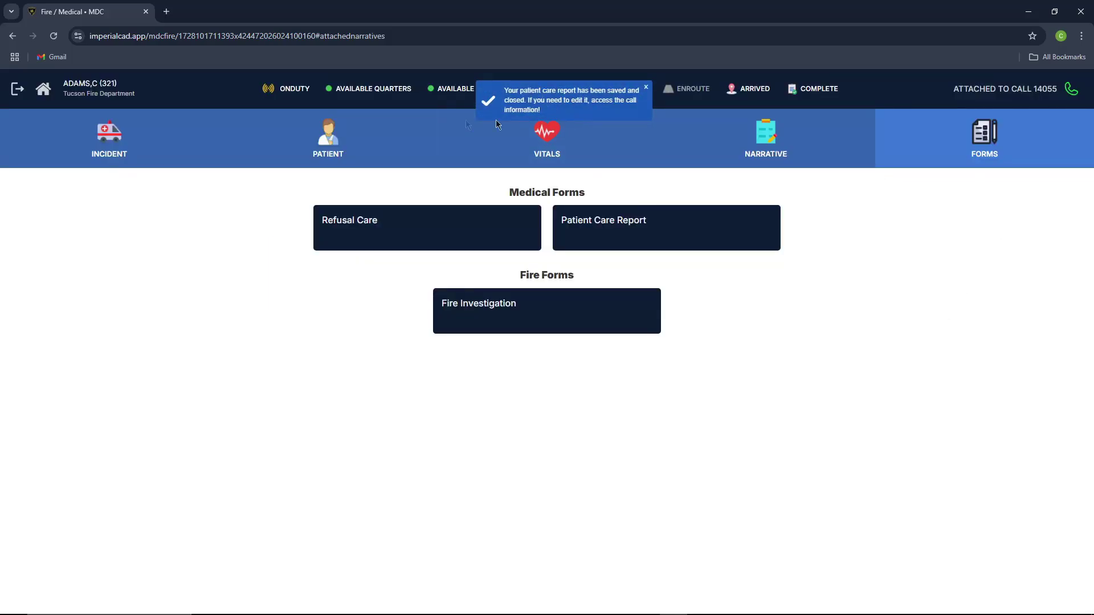
# Step: Open call 14055's incident details and review Attached Forms, now listing Patient Care #2
pyautogui.click(166, 139)
pyautogui.scroll(-5, 267, 423)
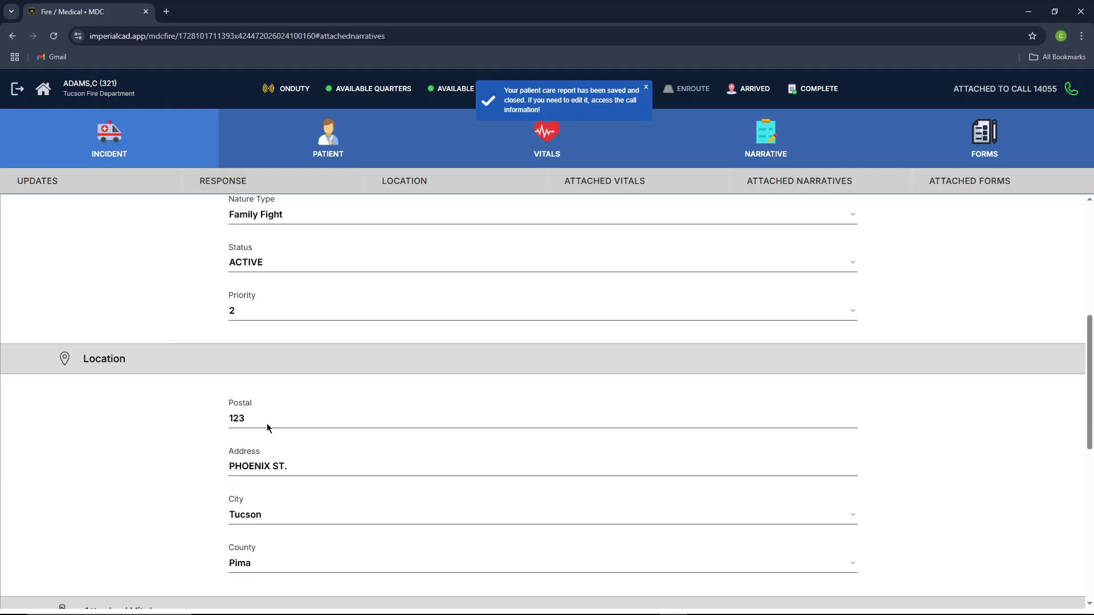
pyautogui.scroll(-10, 267, 423)
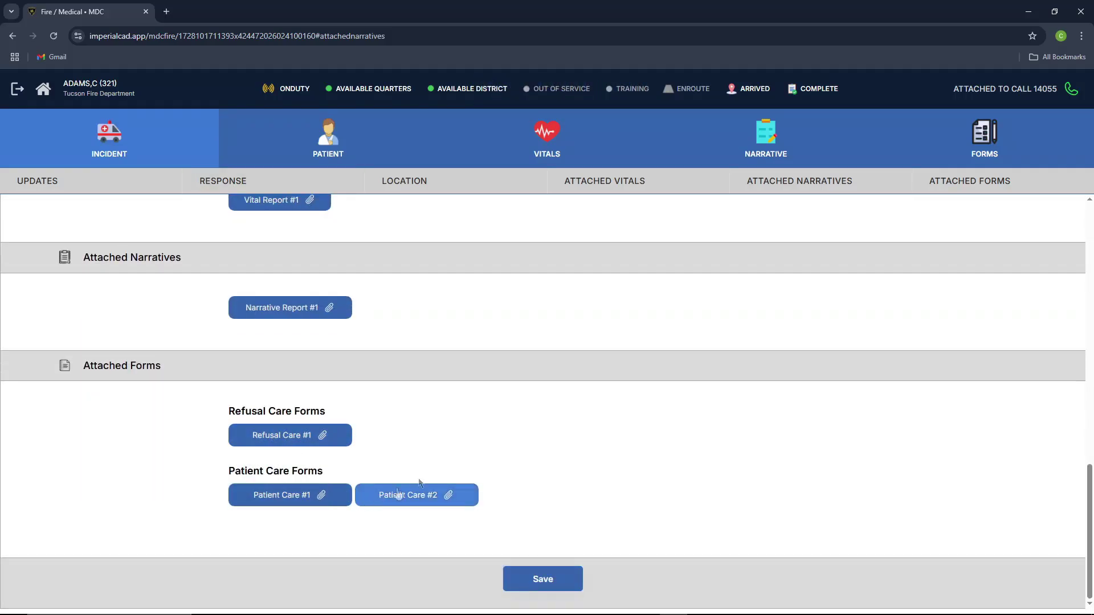
pyautogui.scroll(15, 809, 225)
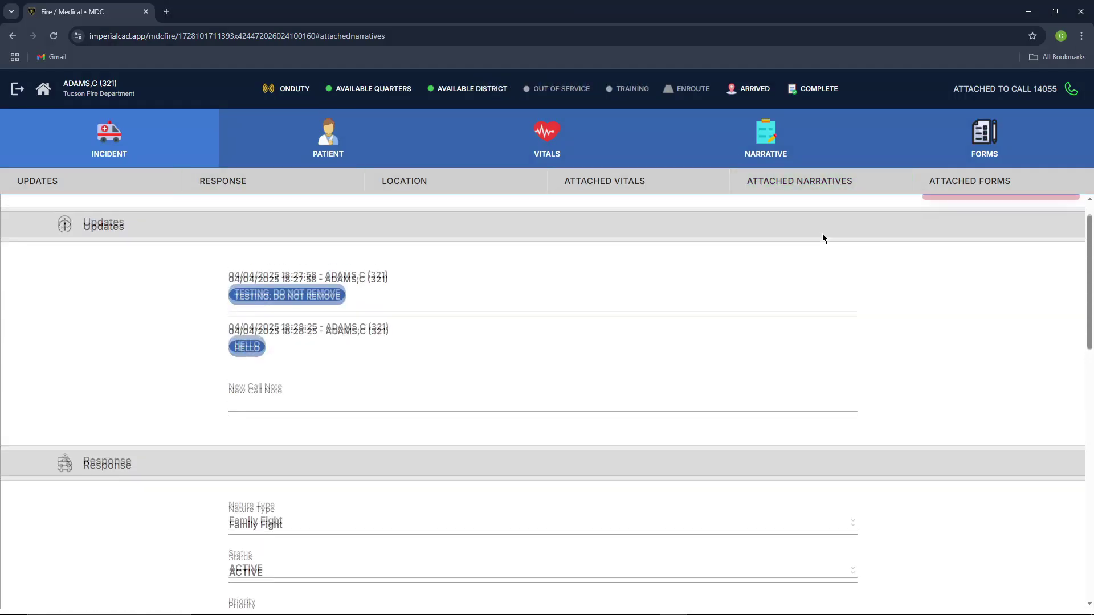
pyautogui.scroll(-10, 696, 335)
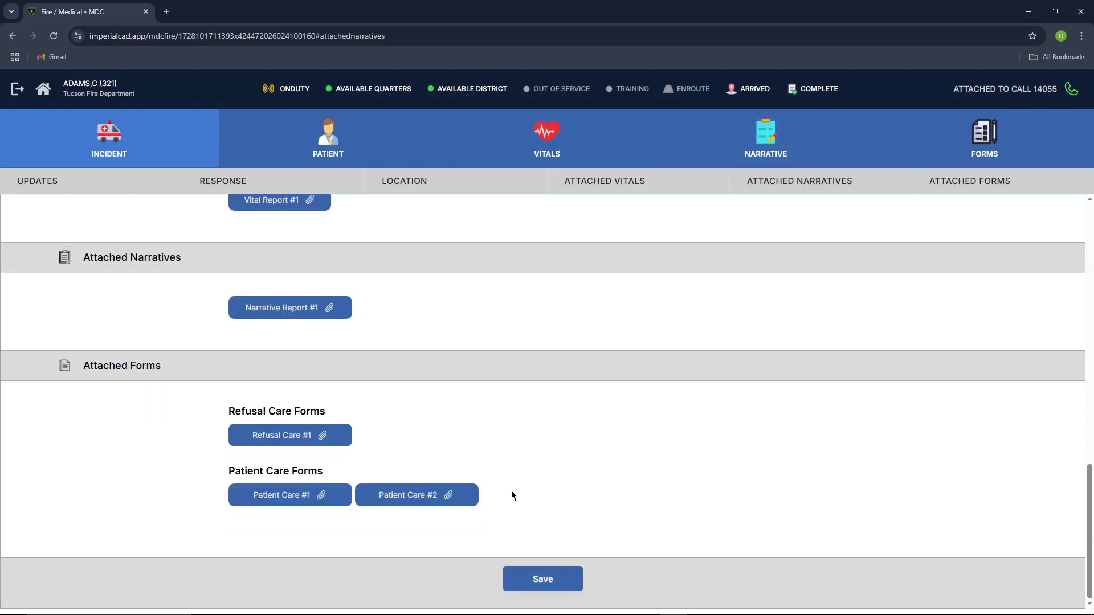
# Step: Create a Fire Investigation form dated 4/04/2025 12:00, review its sections, and save it
pyautogui.click(977, 153)
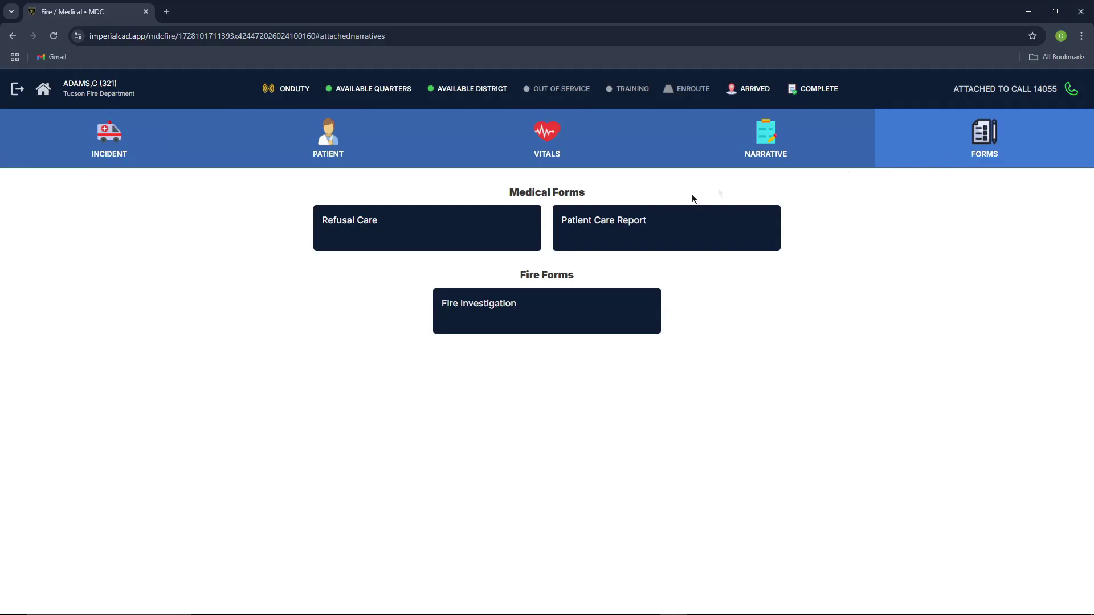
pyautogui.click(545, 319)
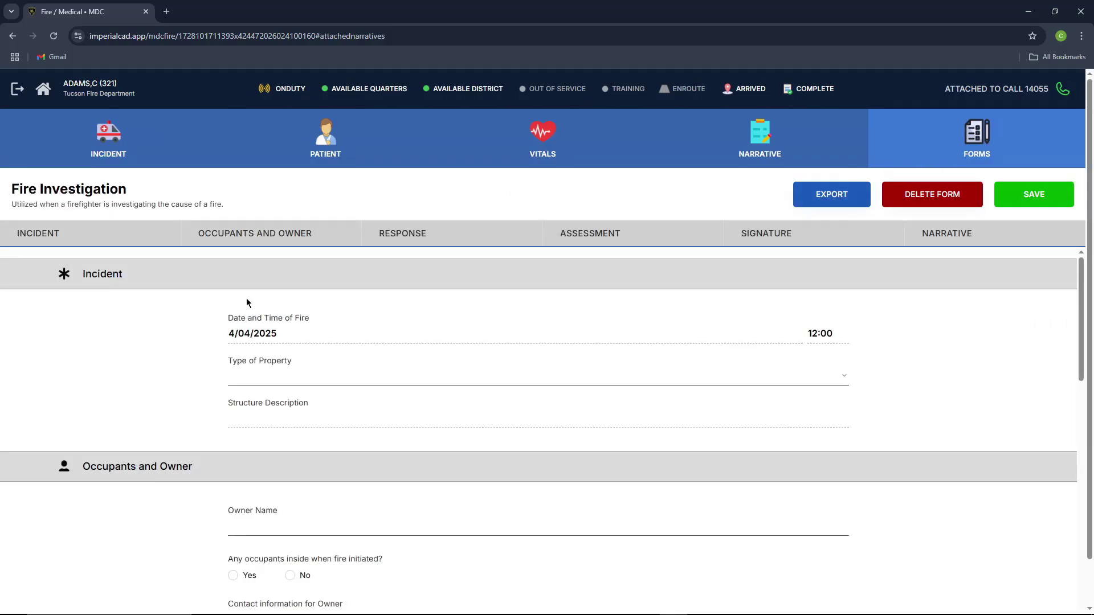
pyautogui.scroll(-1, 289, 302)
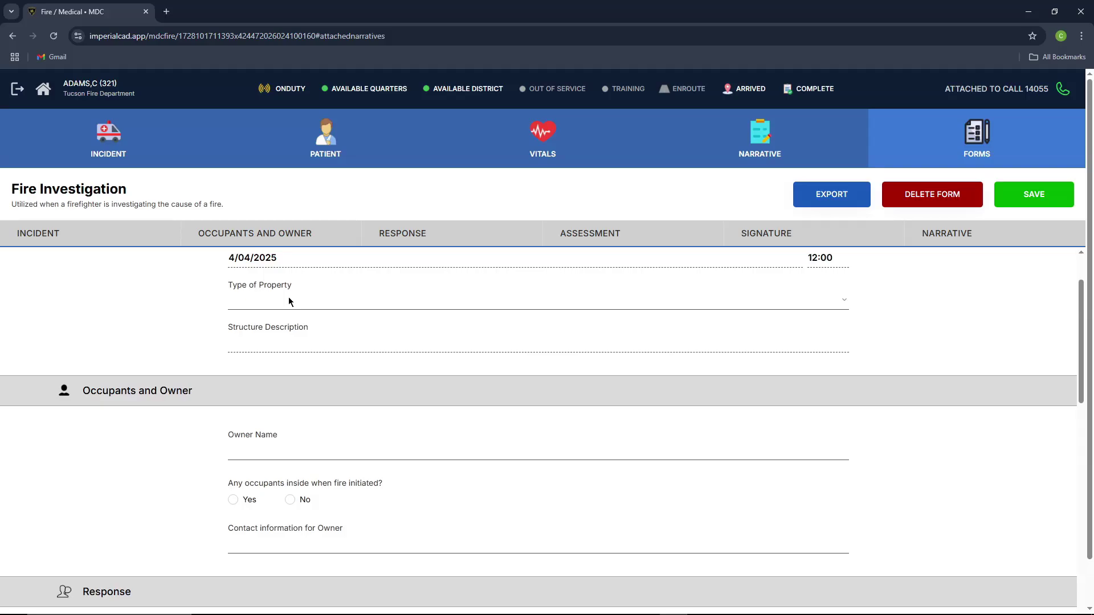
pyautogui.scroll(-3, 289, 298)
pyautogui.scroll(-3, 289, 298)
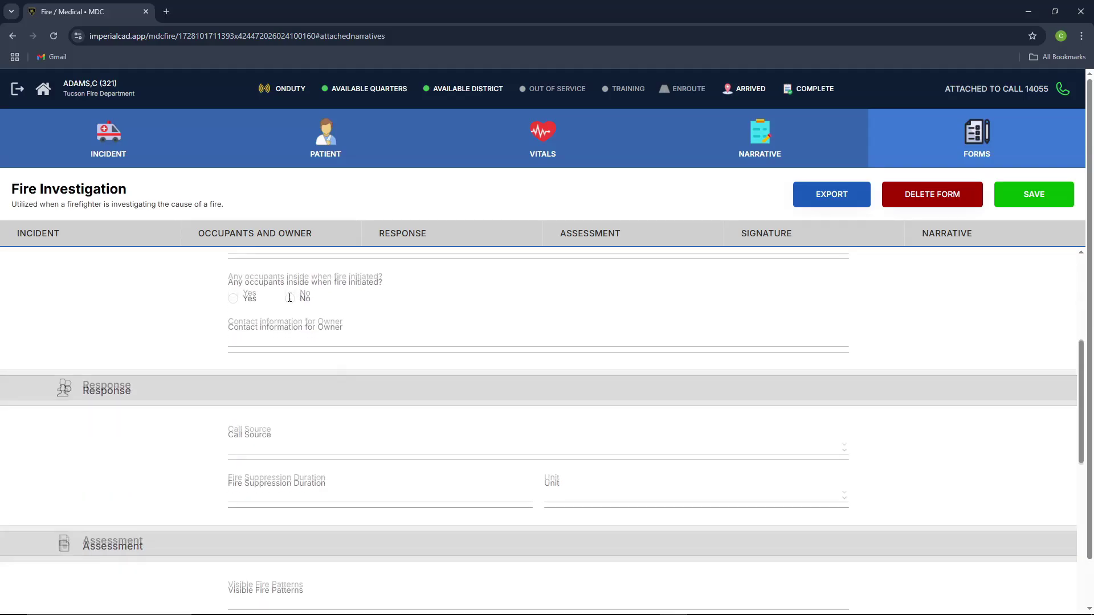
pyautogui.scroll(2, 288, 299)
pyautogui.scroll(4, 183, 342)
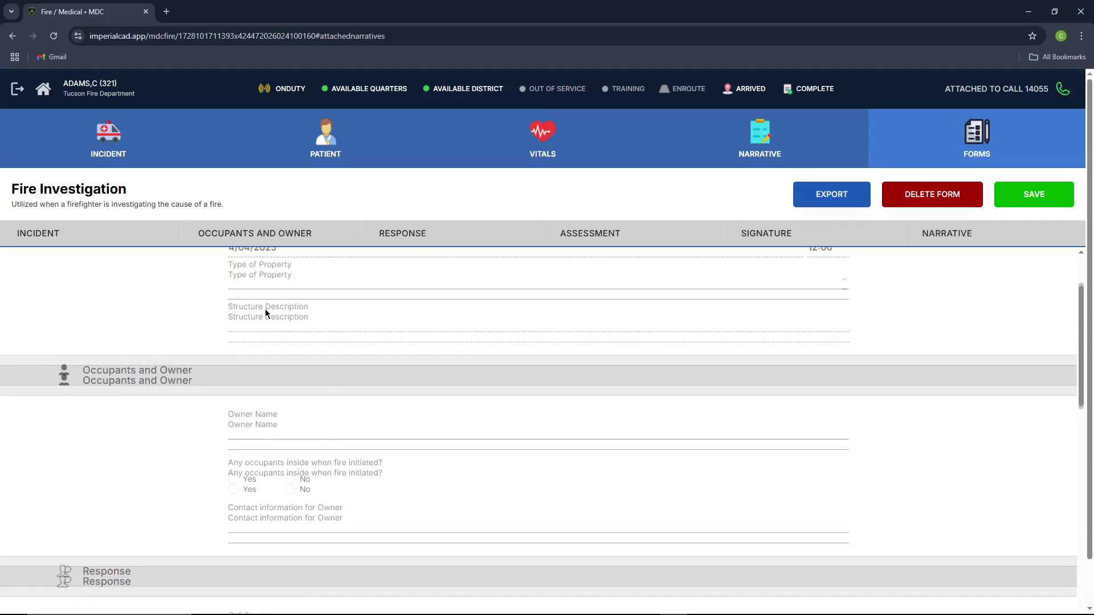
pyautogui.scroll(-1, 171, 347)
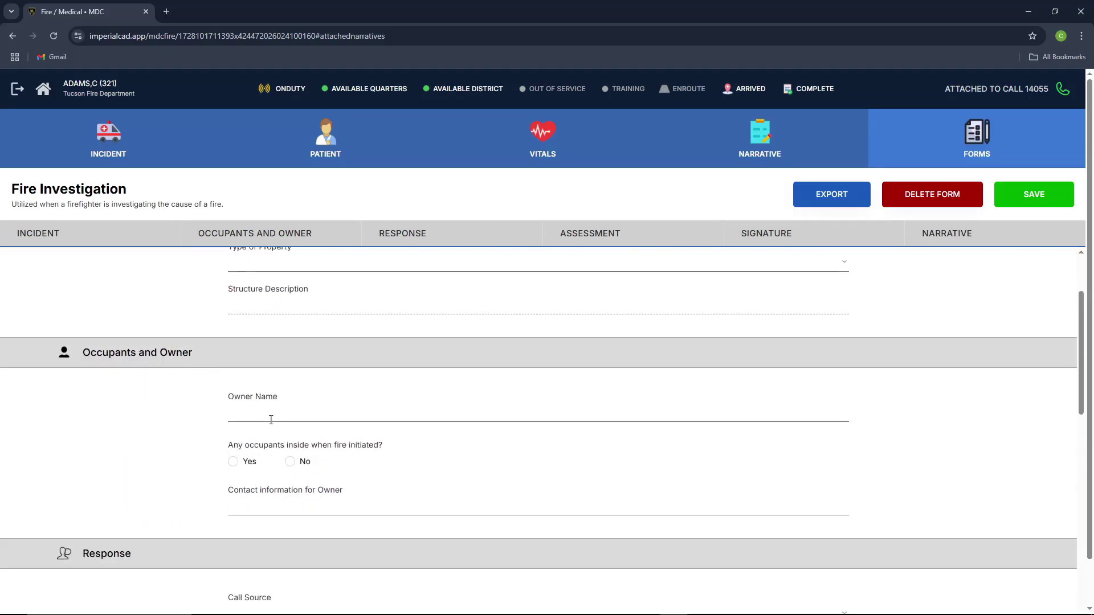
pyautogui.scroll(-1, 182, 394)
pyautogui.scroll(-1, 190, 395)
pyautogui.scroll(-9, 176, 411)
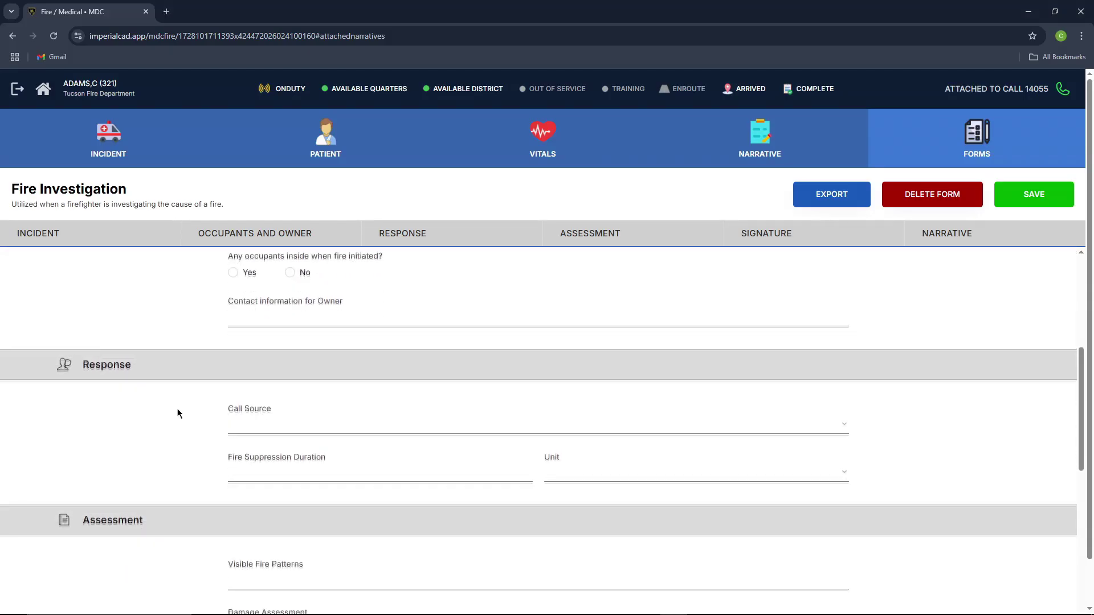
pyautogui.scroll(-3, 174, 378)
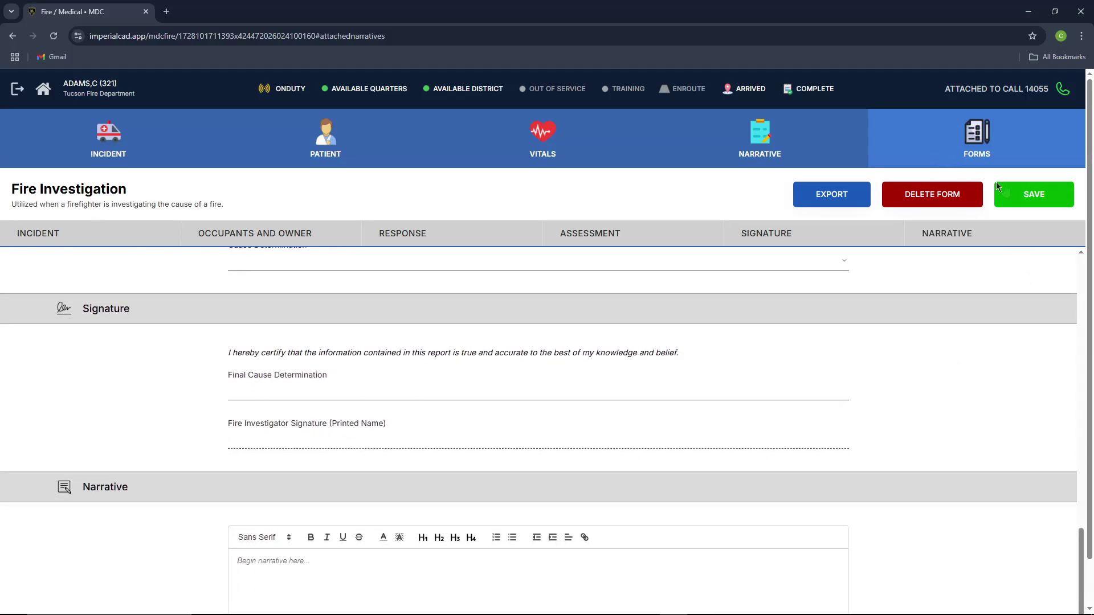
pyautogui.click(1020, 195)
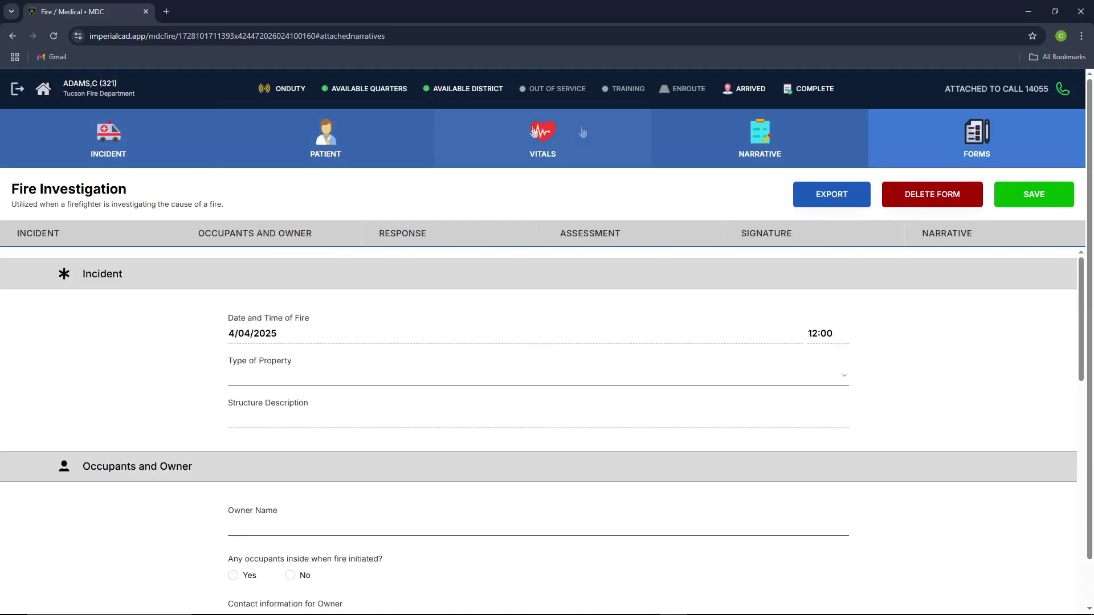
# Step: View call 14055's incident page, then go back to the calls and units dashboard
pyautogui.click(1063, 94)
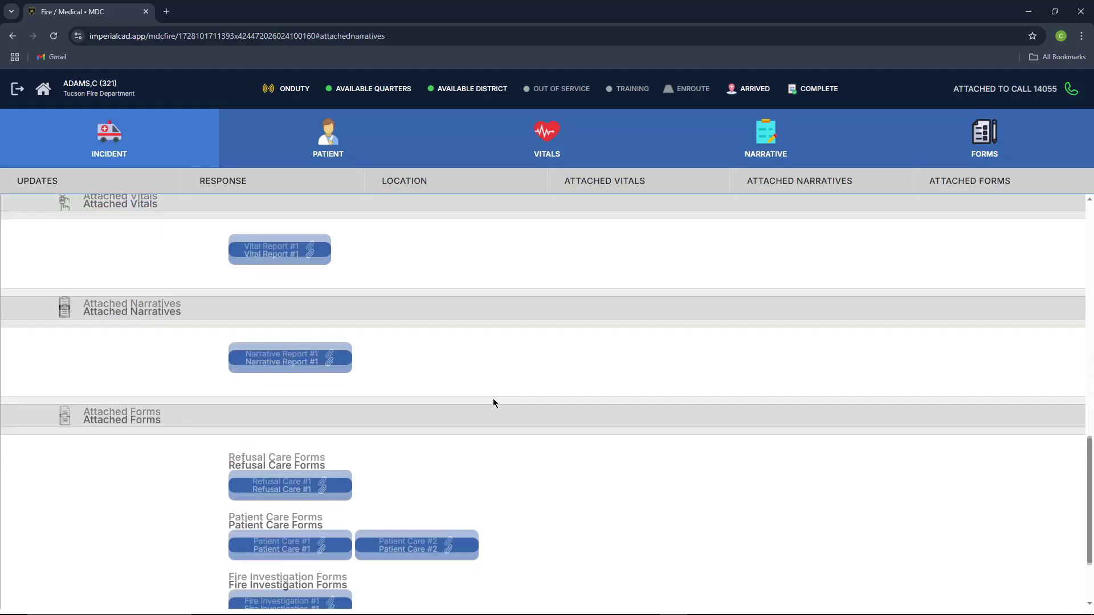
pyautogui.scroll(9, 493, 403)
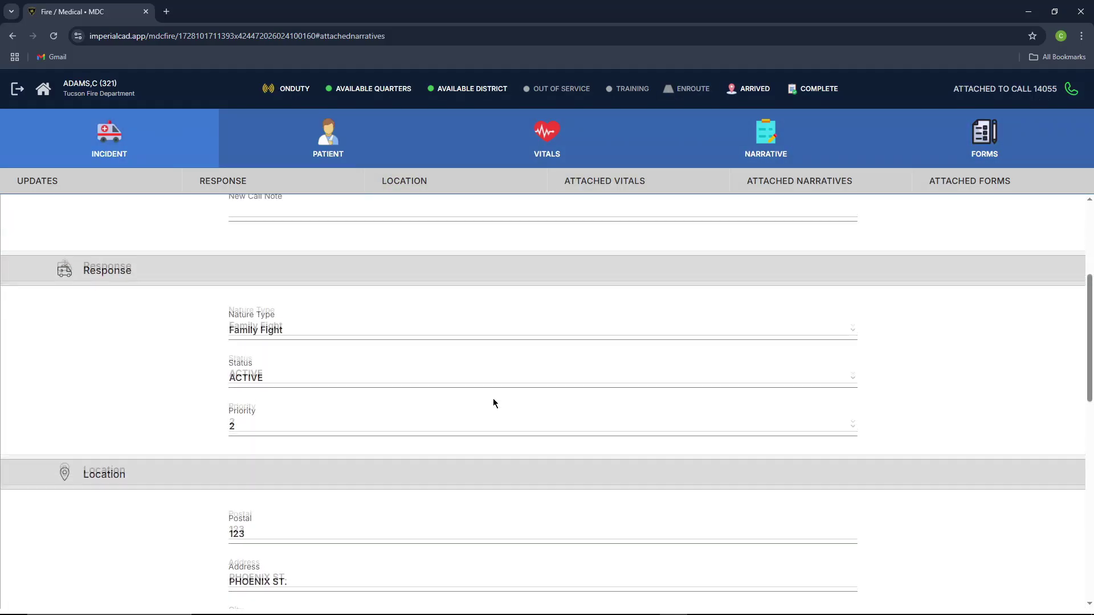
pyautogui.scroll(4, 494, 403)
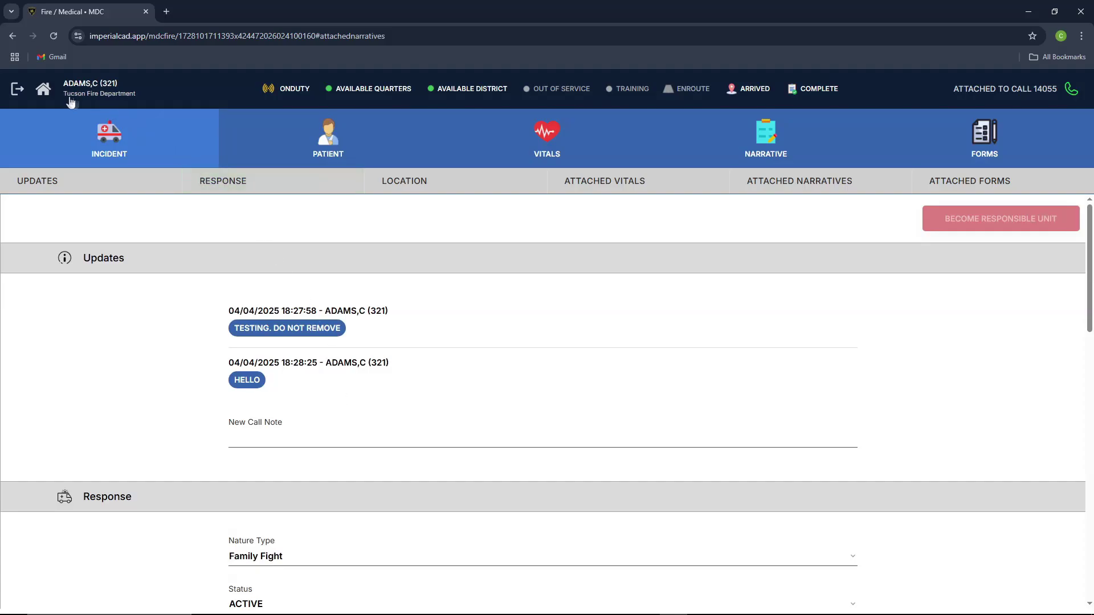
pyautogui.click(42, 93)
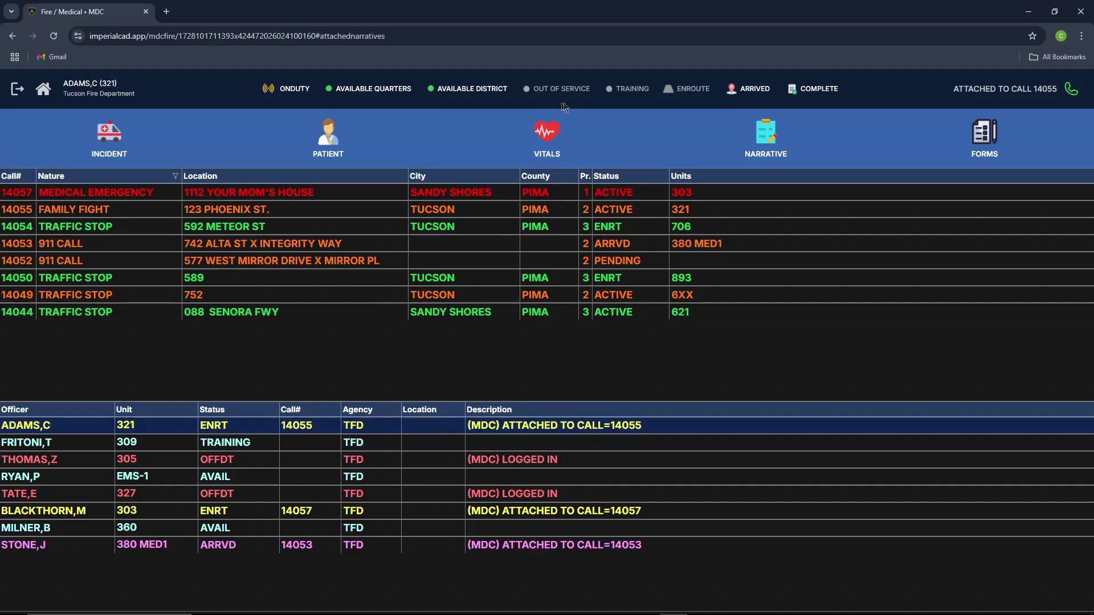
# Step: Switch unit 321 to Arrived, back to En Route, then mark it Complete
pyautogui.click(746, 97)
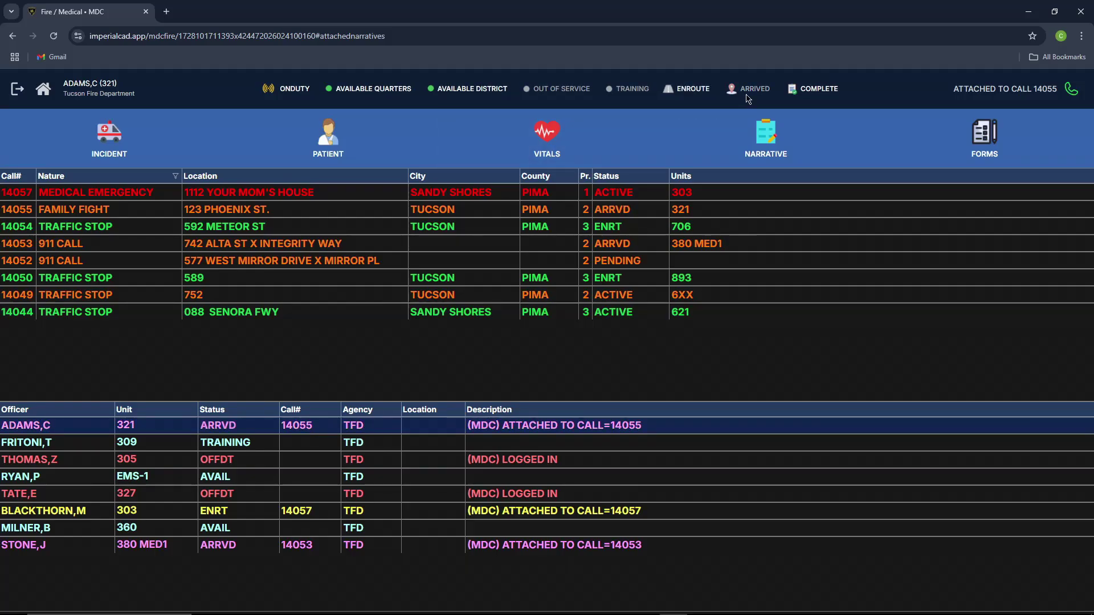
pyautogui.click(704, 97)
pyautogui.click(800, 94)
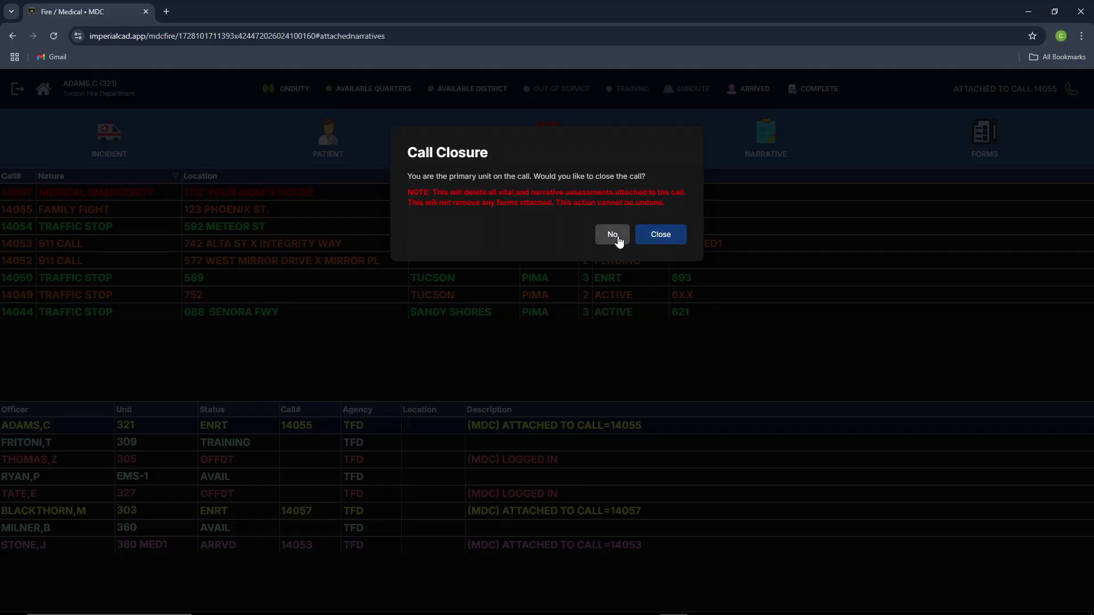
# Step: Answer No to closing call 14055, leaving unit 321 AVAILQ, and open the call's details
pyautogui.click(618, 239)
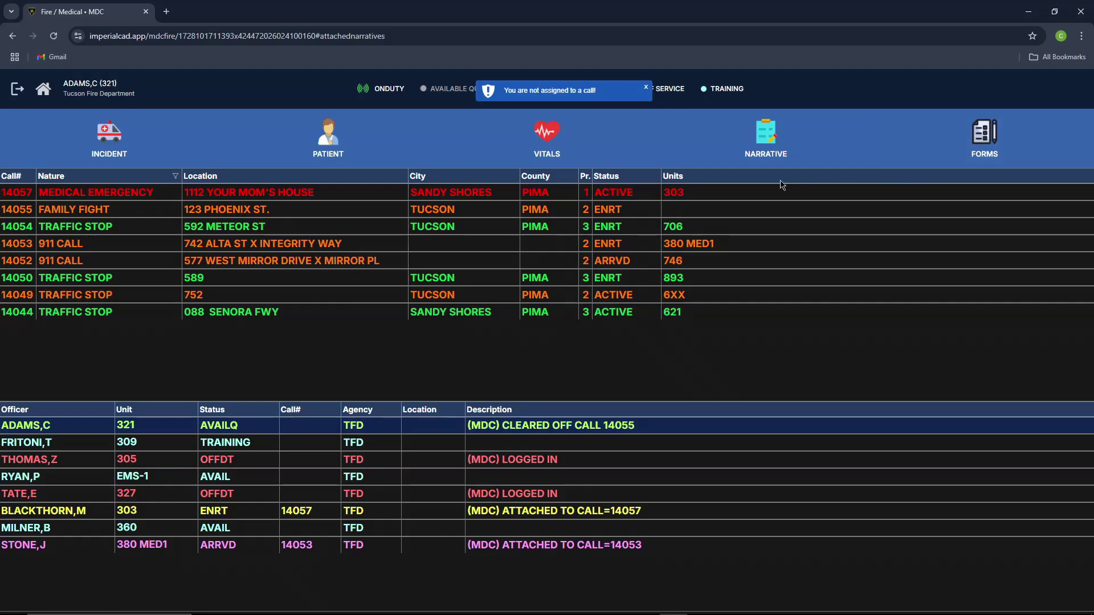
pyautogui.click(255, 214)
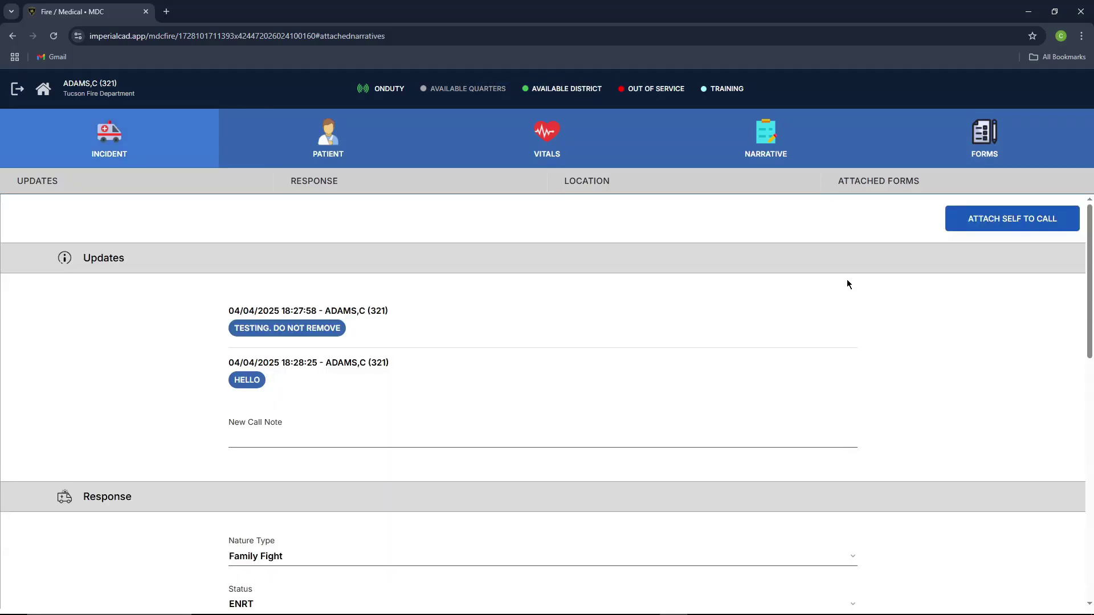
# Step: Re-attach unit 321 to call 14055 and check the call's recorded vitals
pyautogui.click(990, 228)
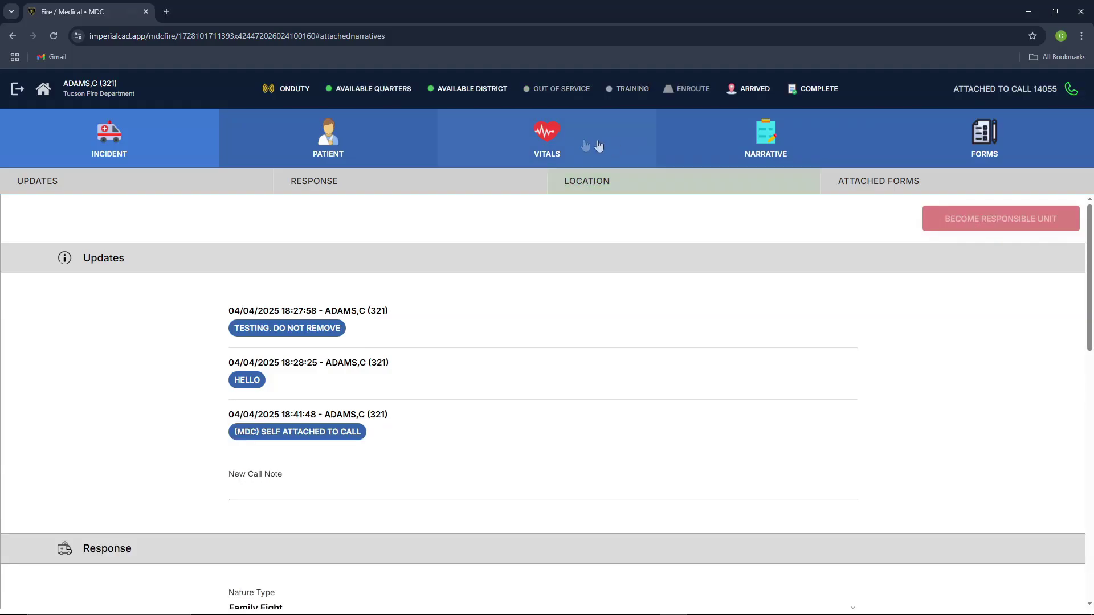
pyautogui.click(511, 141)
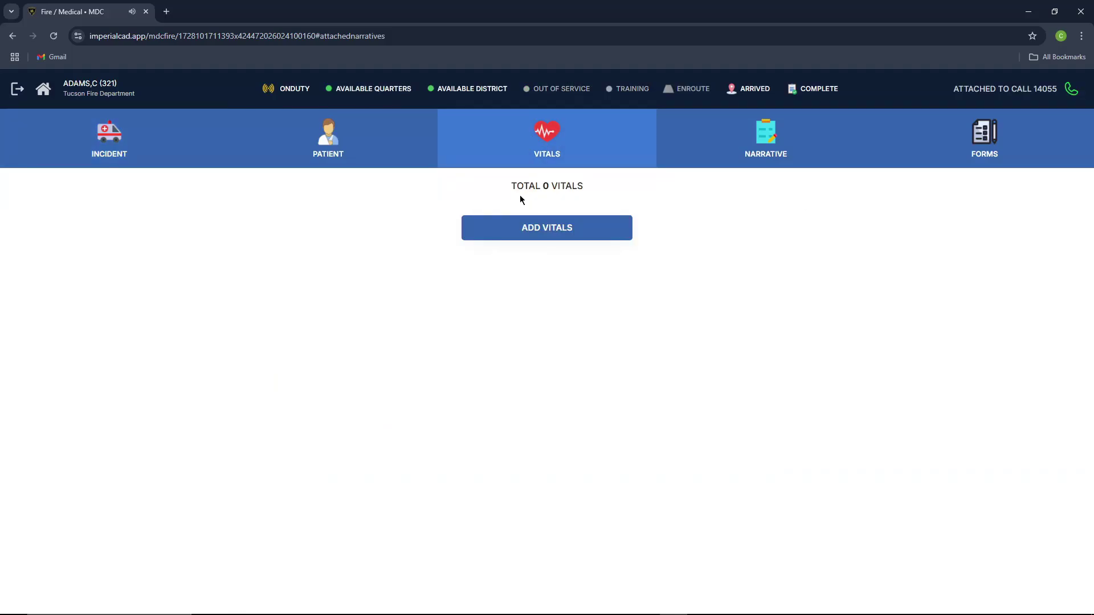
pyautogui.click(109, 136)
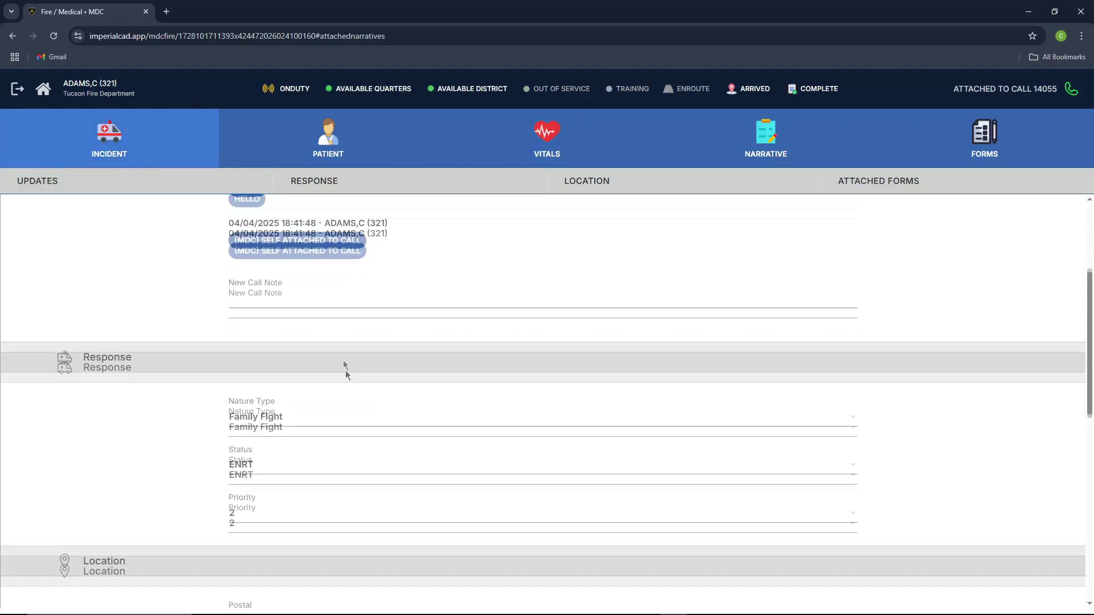
# Step: Review the saved Patient Care #2 form, then return to the calls and units dashboard
pyautogui.scroll(-10, 289, 477)
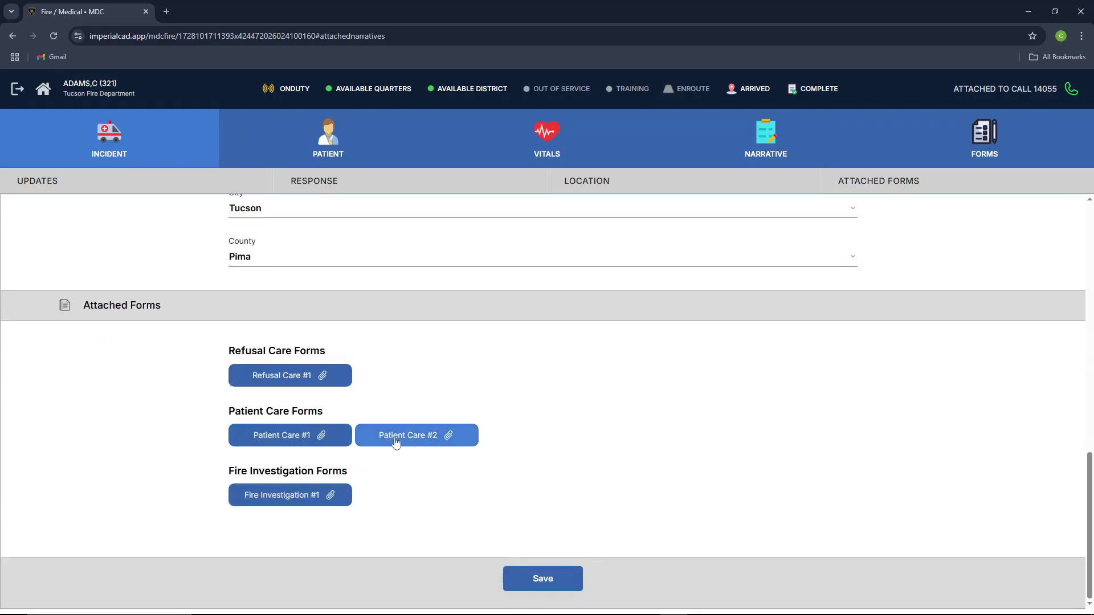
pyautogui.click(395, 437)
pyautogui.scroll(15, 380, 429)
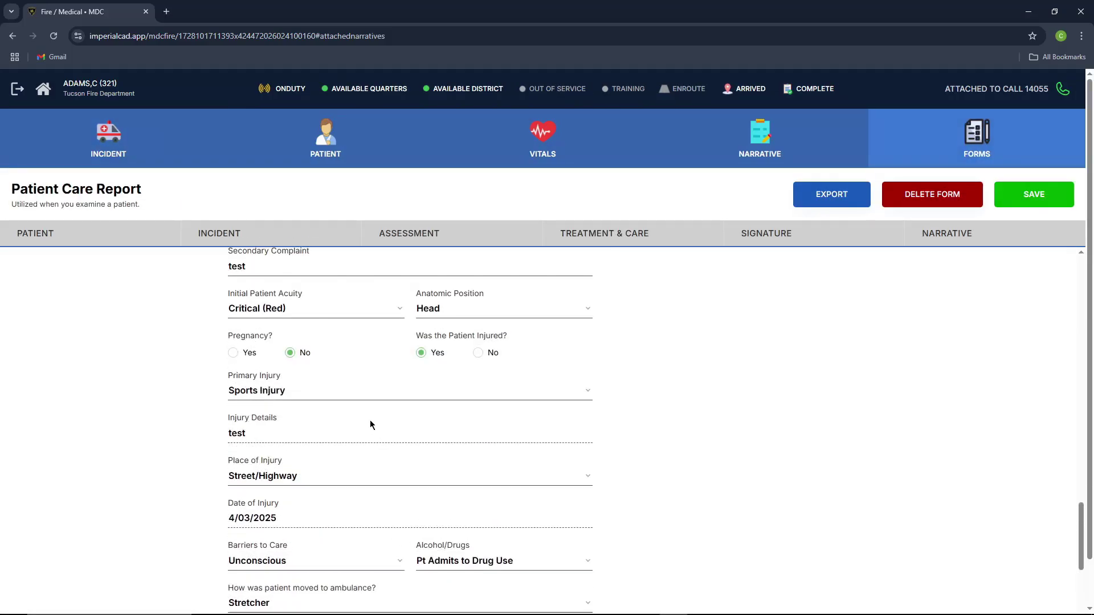
pyautogui.scroll(5, 371, 415)
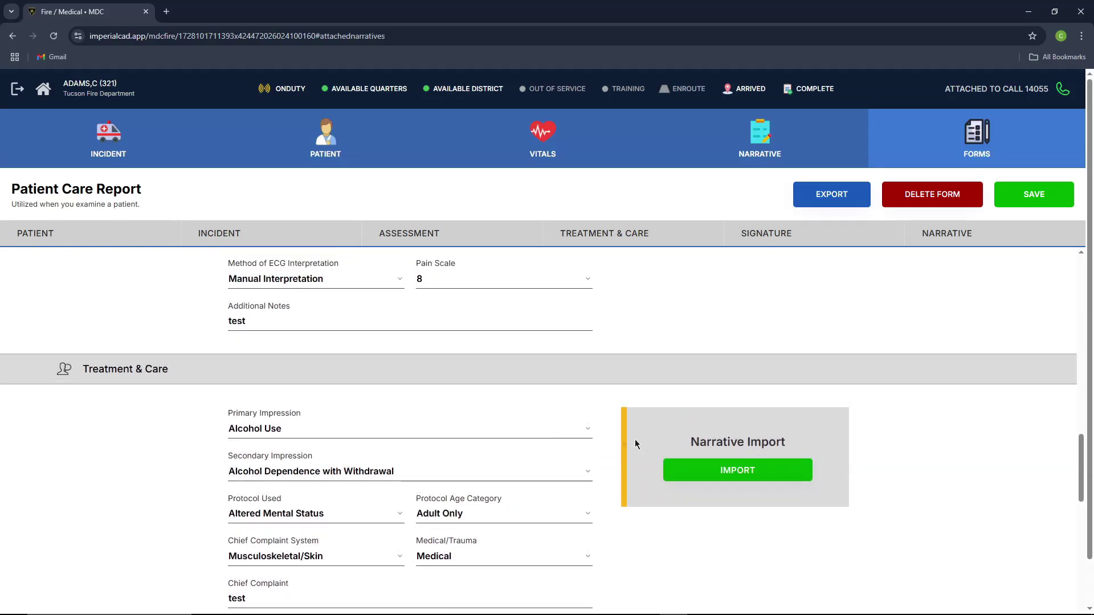
pyautogui.scroll(4, 673, 437)
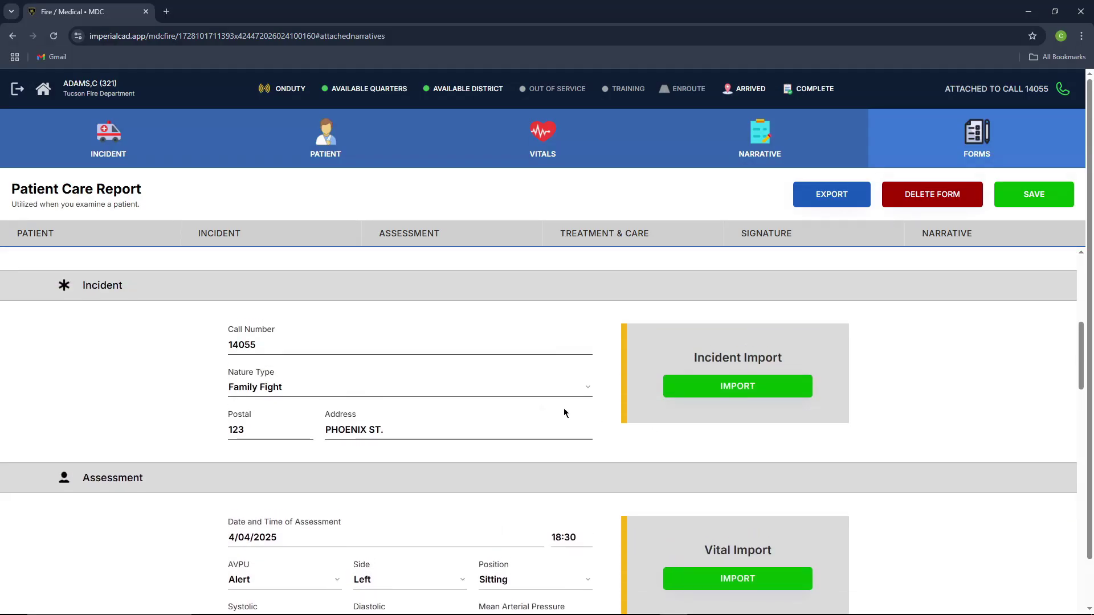
pyautogui.click(44, 91)
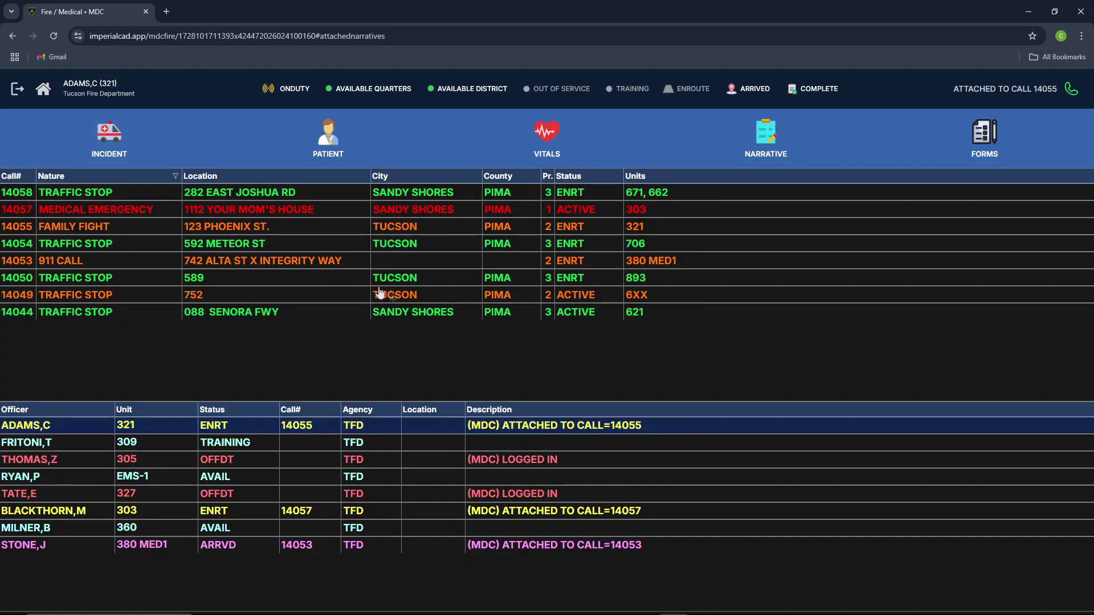